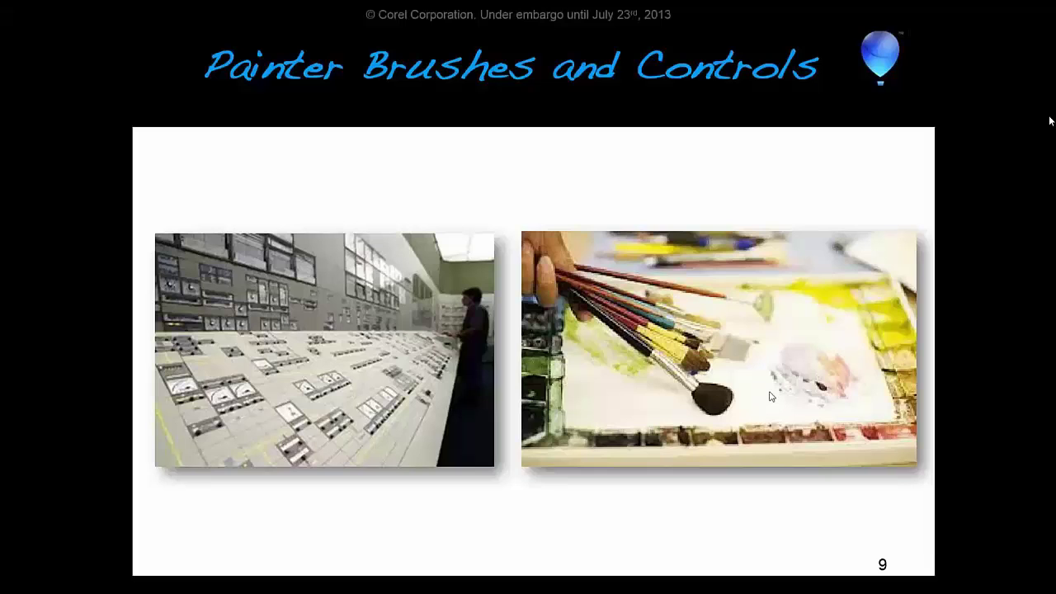
Step: Advance the presentation by one slide and switch to Corel Painter X3
key(Right)
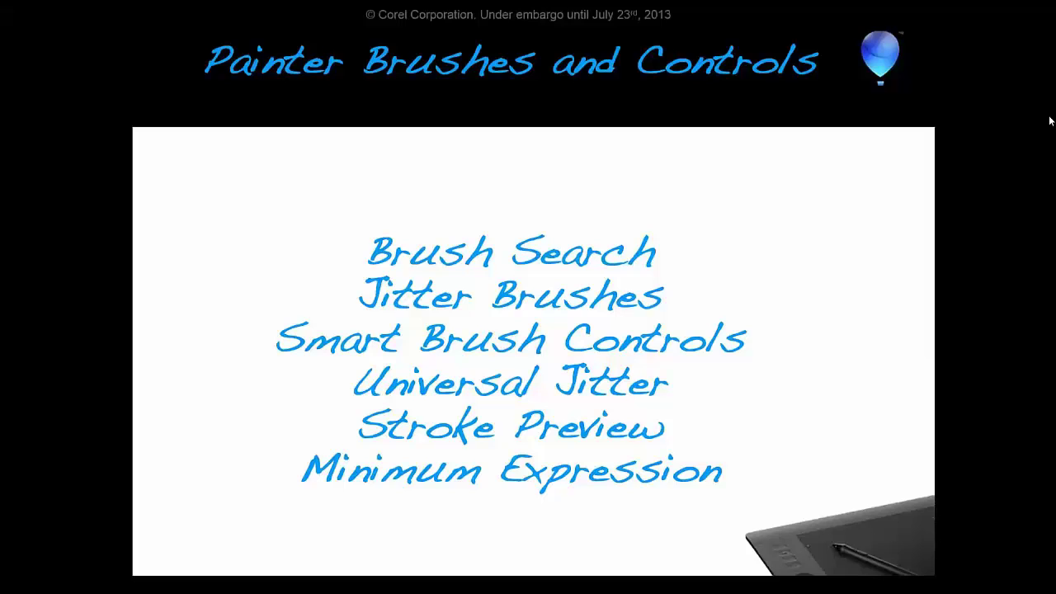
key(alt+Tab)
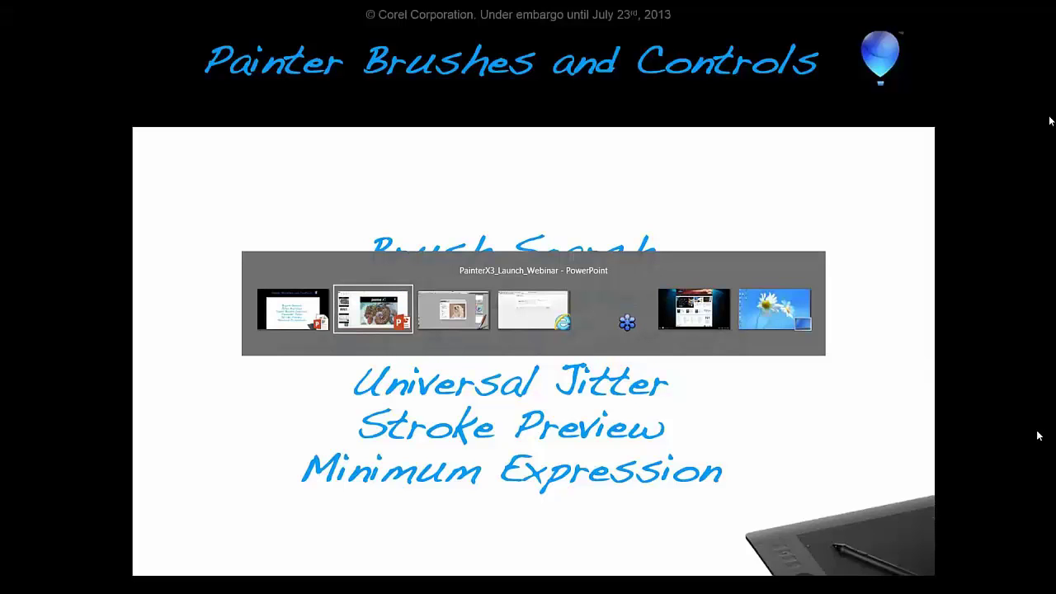
key(alt+Tab)
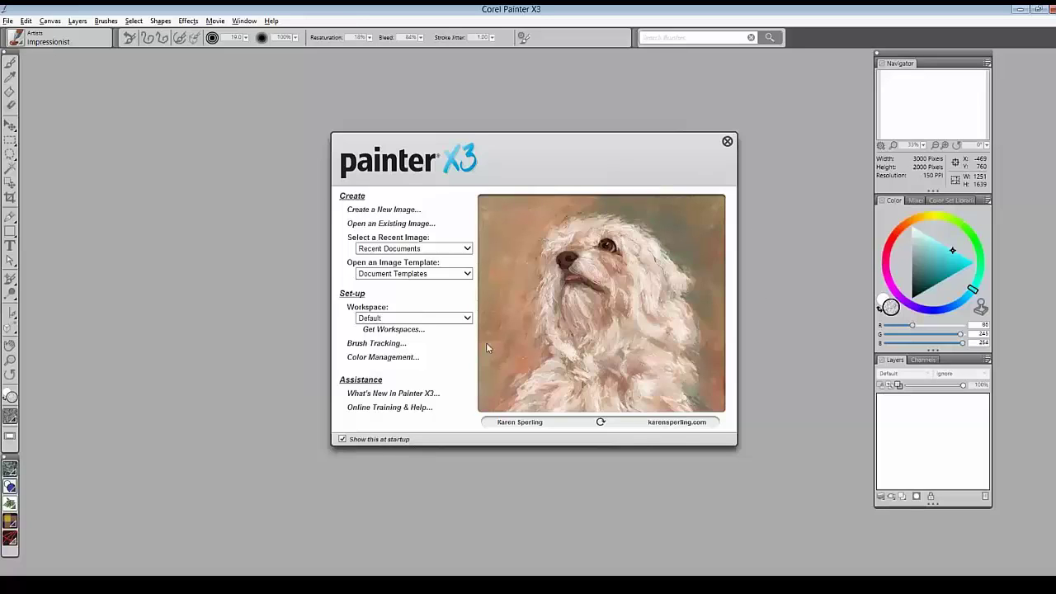
Step: Browse through the featured artists' artwork shown on the welcome screen
click(604, 424)
click(603, 423)
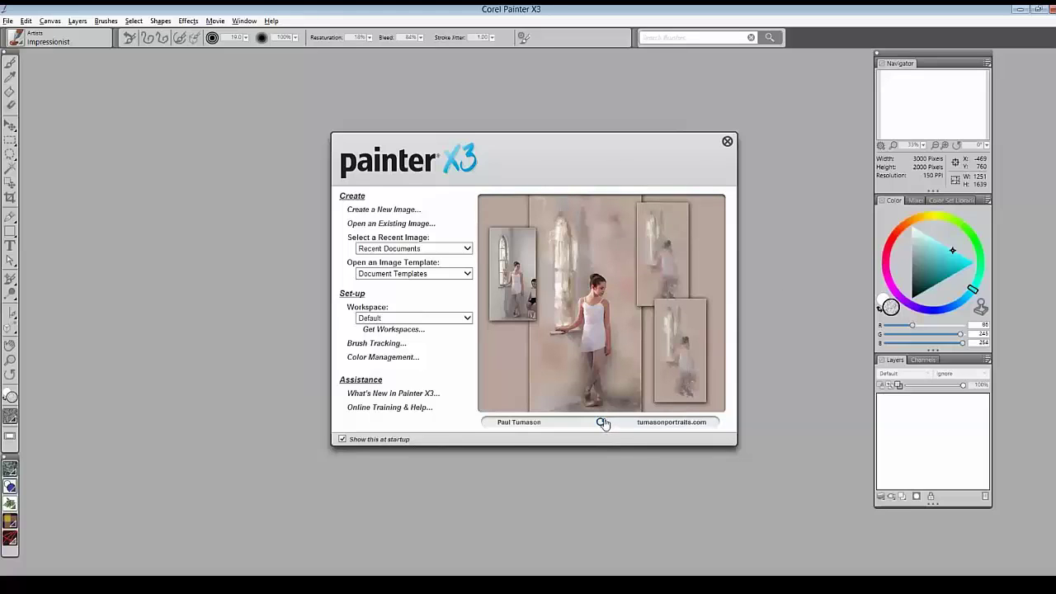
click(602, 423)
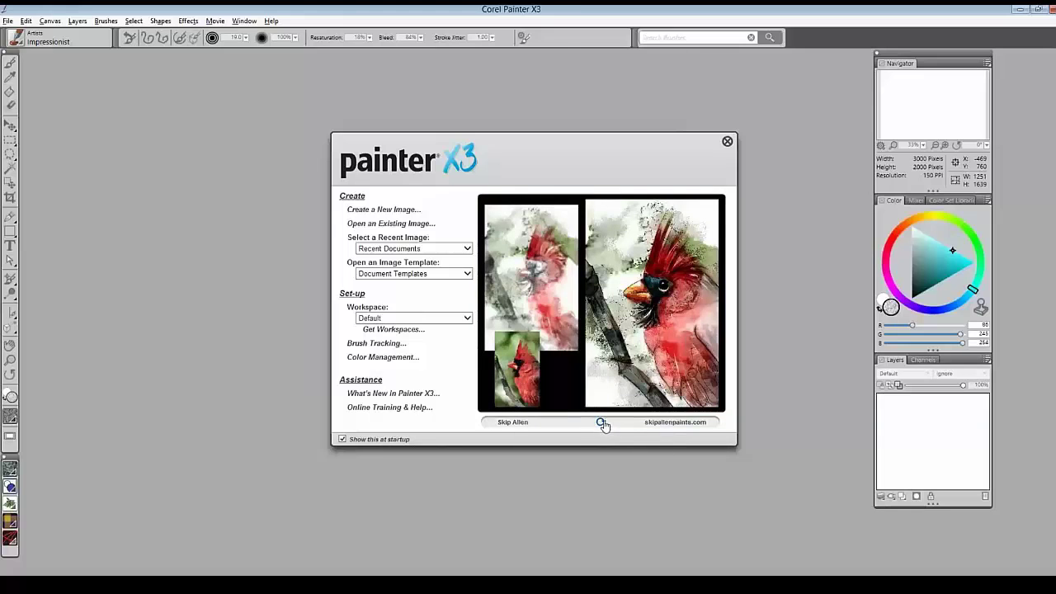
click(603, 422)
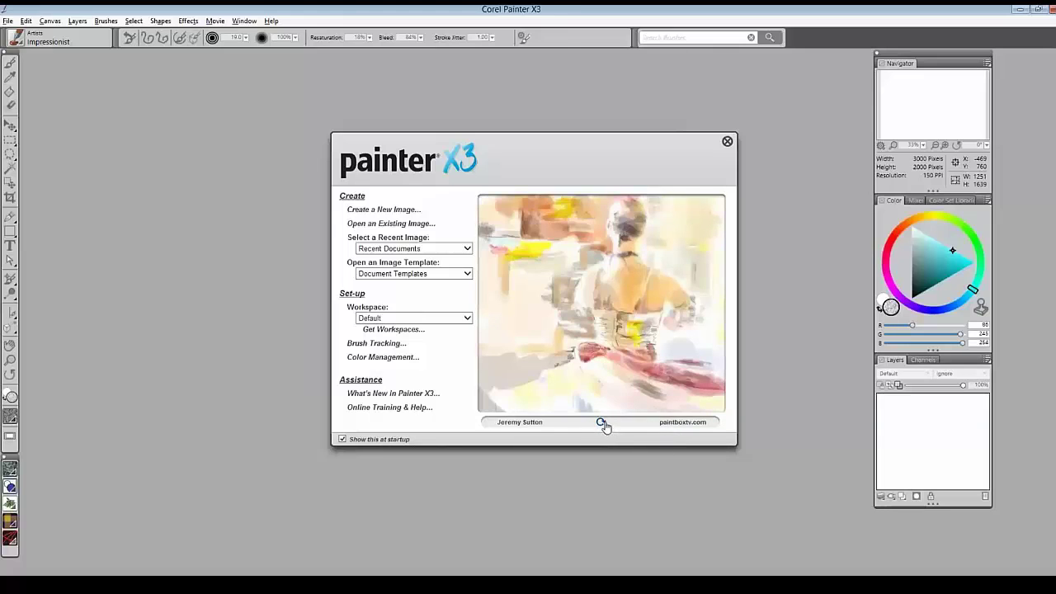
click(603, 422)
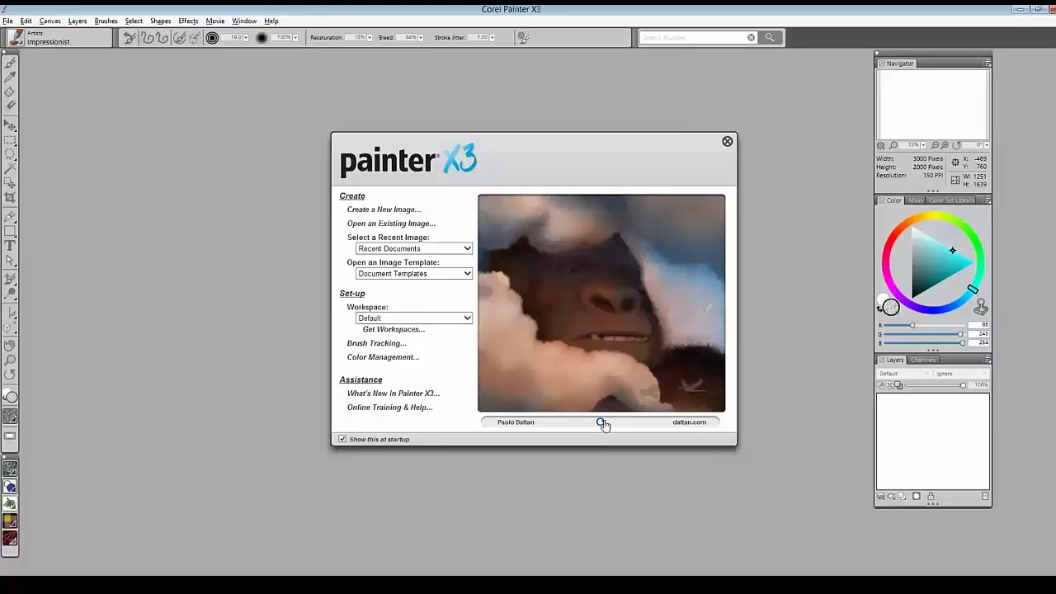
click(603, 423)
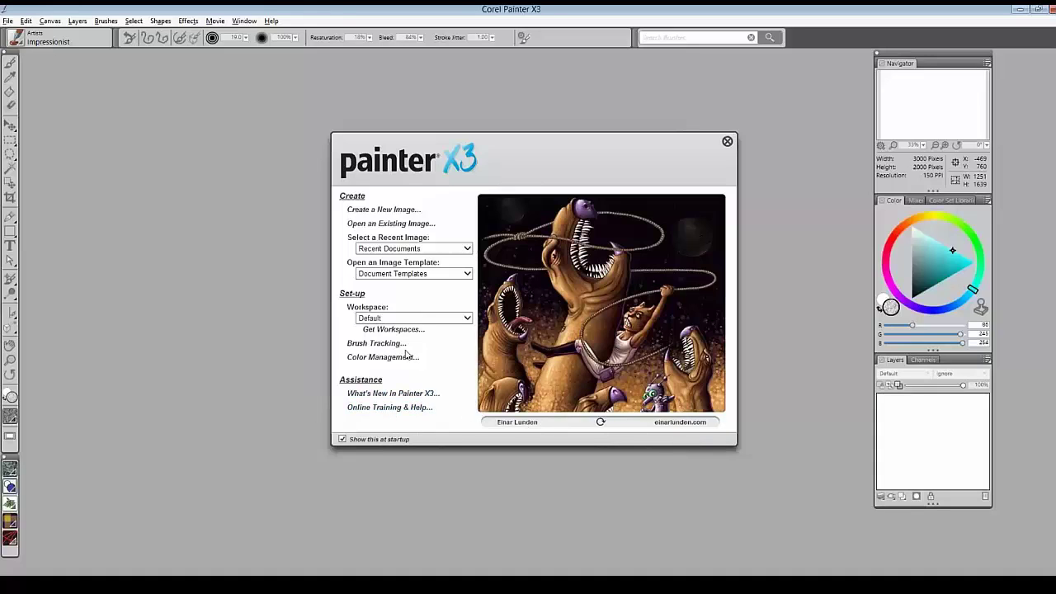
Step: Calibrate brush tracking with a wavy stroke across the scratch pad and accept the resulting settings
click(371, 345)
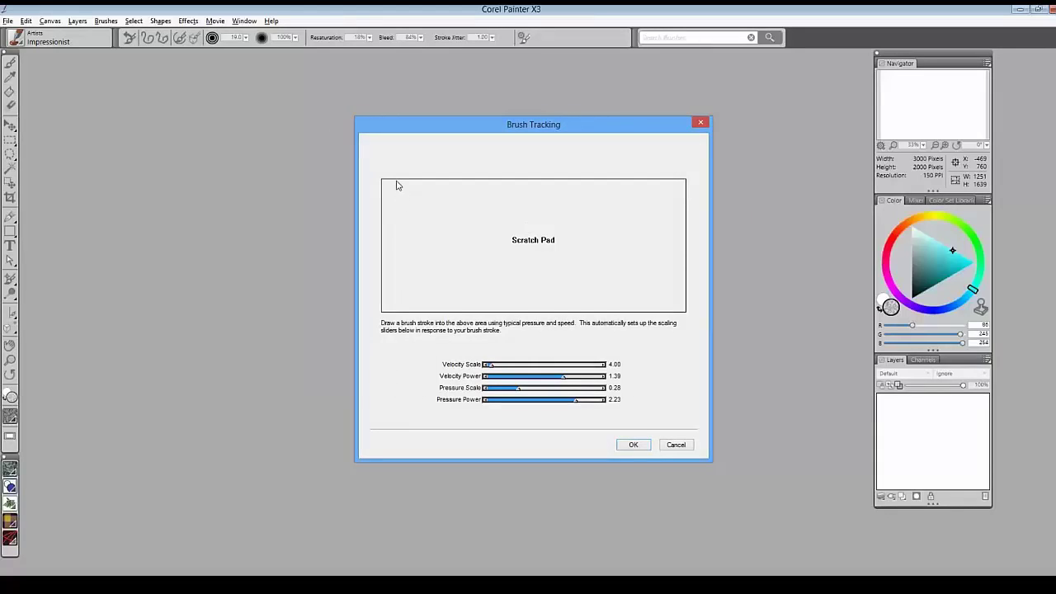
drag(397, 185, 661, 289)
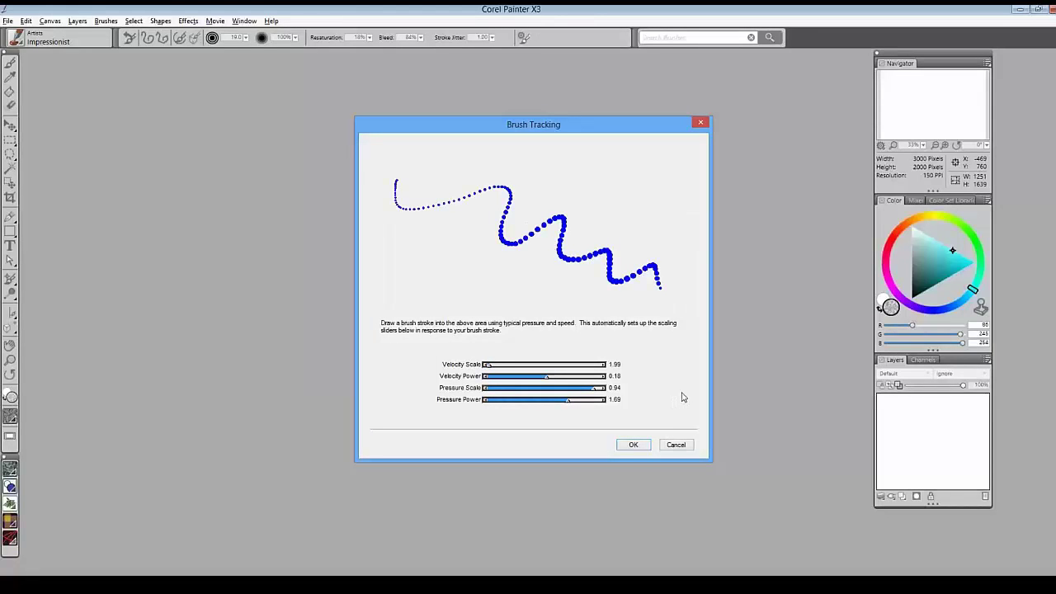
click(634, 445)
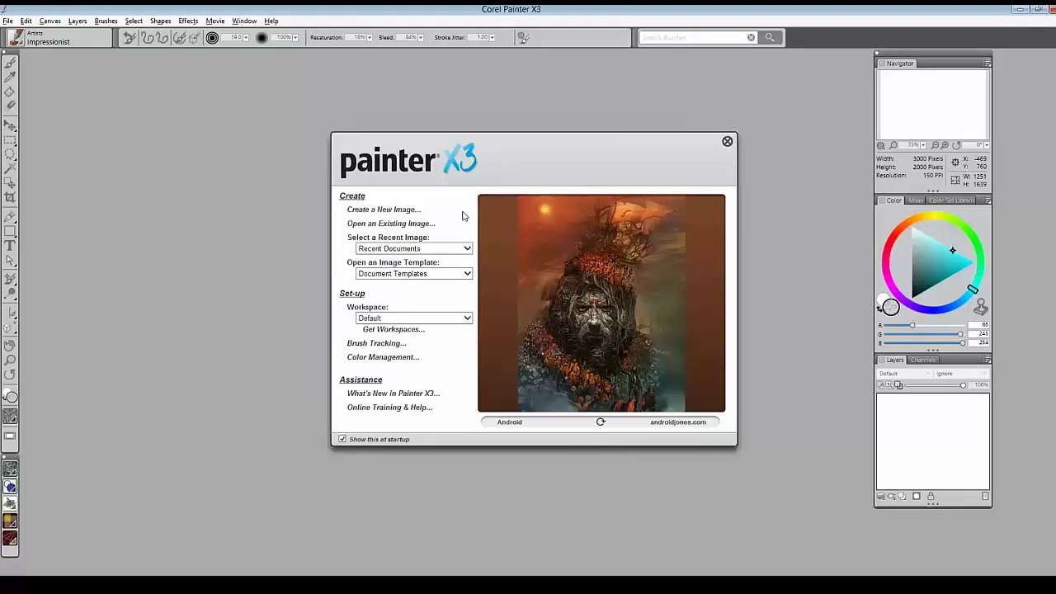
Step: Create a new image from the Painter Default preset, 1600 by 900 pixels at 150 pixels per inch
click(378, 209)
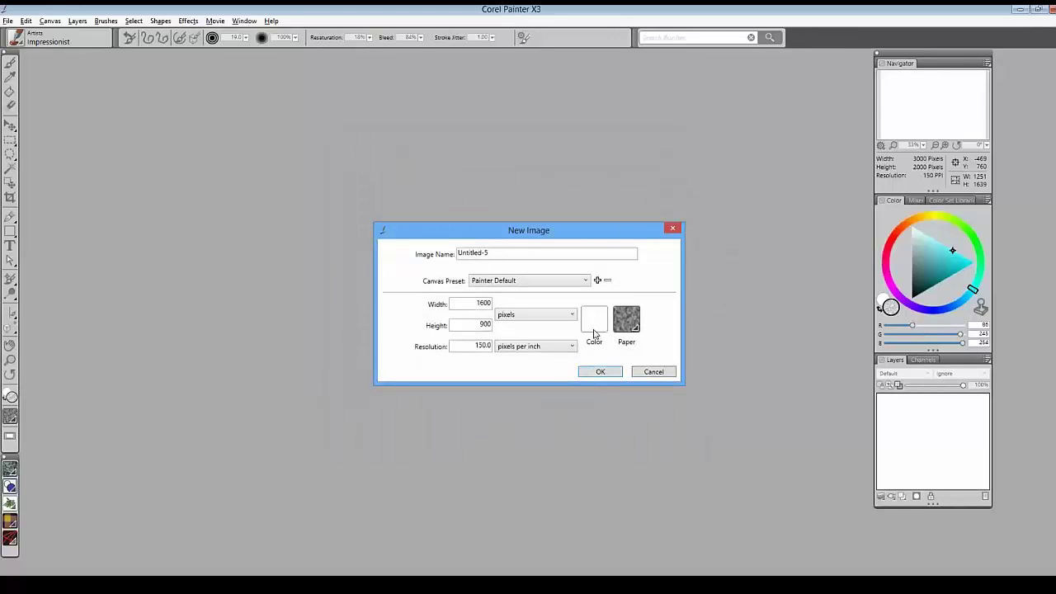
click(600, 373)
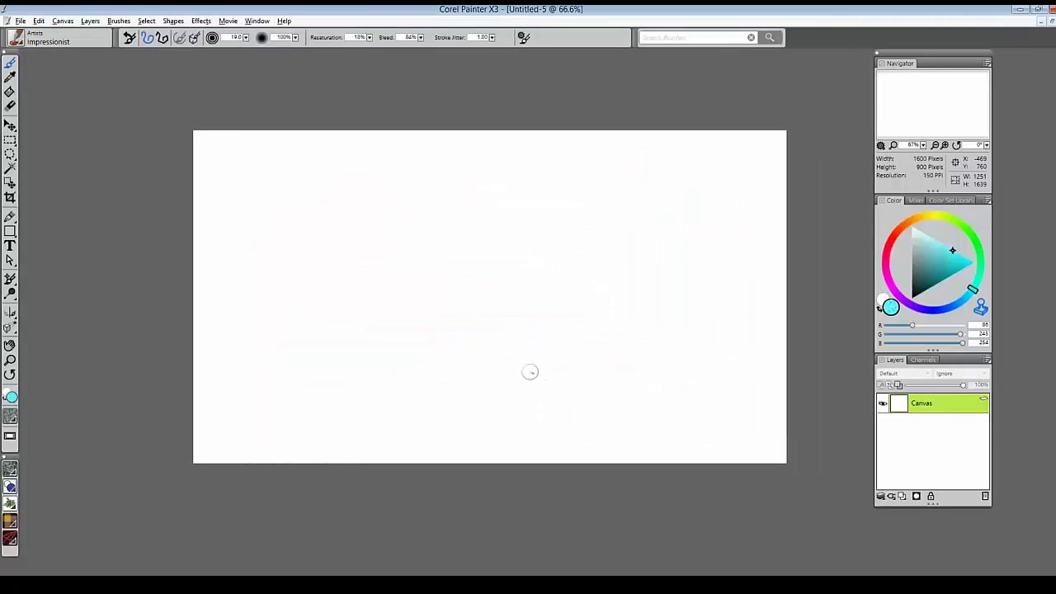
Step: Look through the brush library's Blenders, Cloners, Gel, Impasto and Palette Knives categories and their brush variants
click(17, 39)
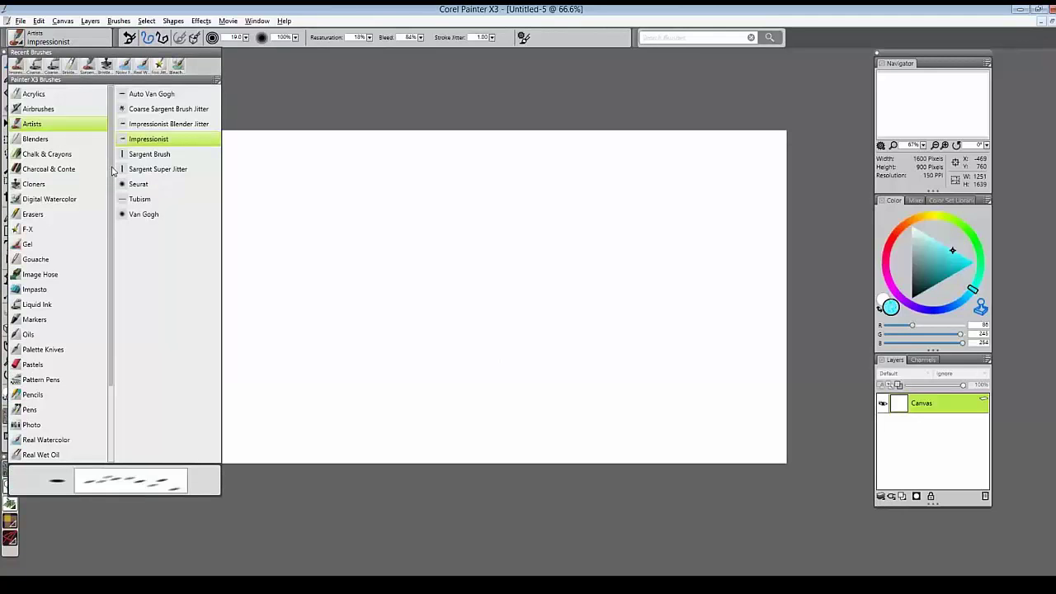
scroll(111, 193, down, 3)
scroll(111, 193, up, 3)
click(33, 142)
click(38, 184)
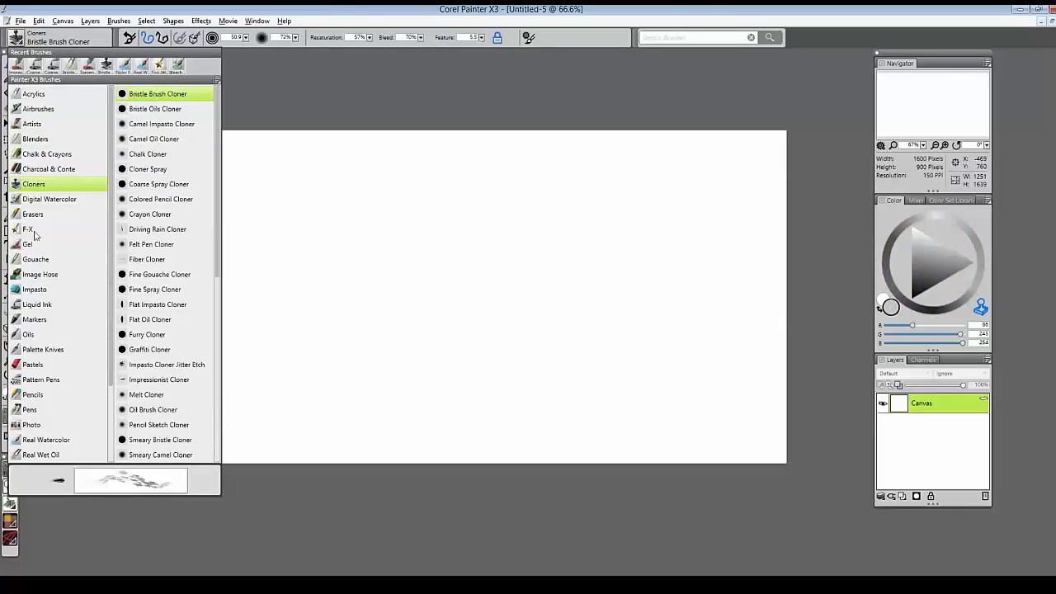
click(28, 244)
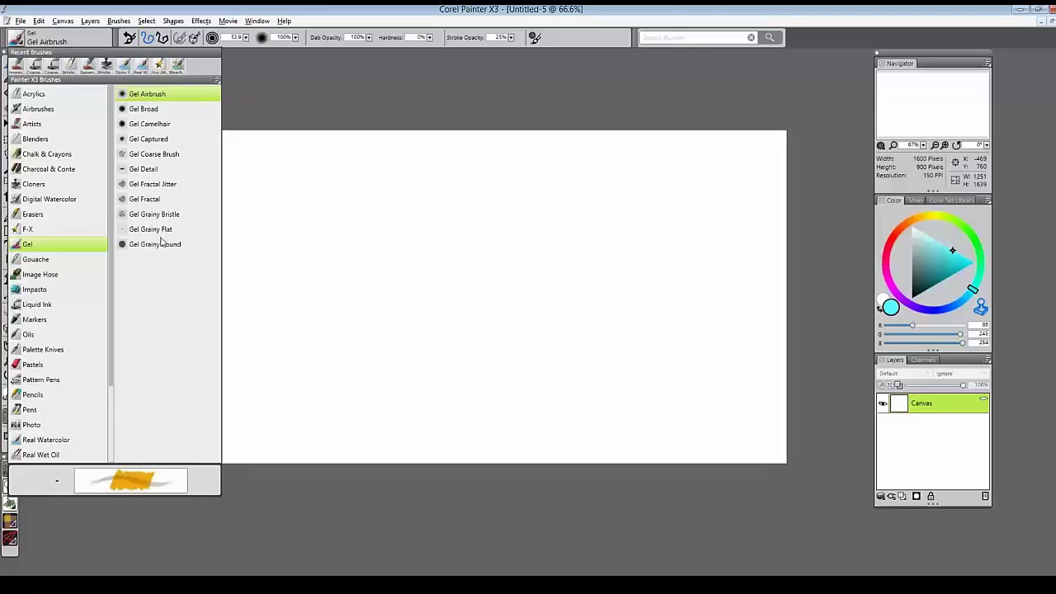
click(33, 291)
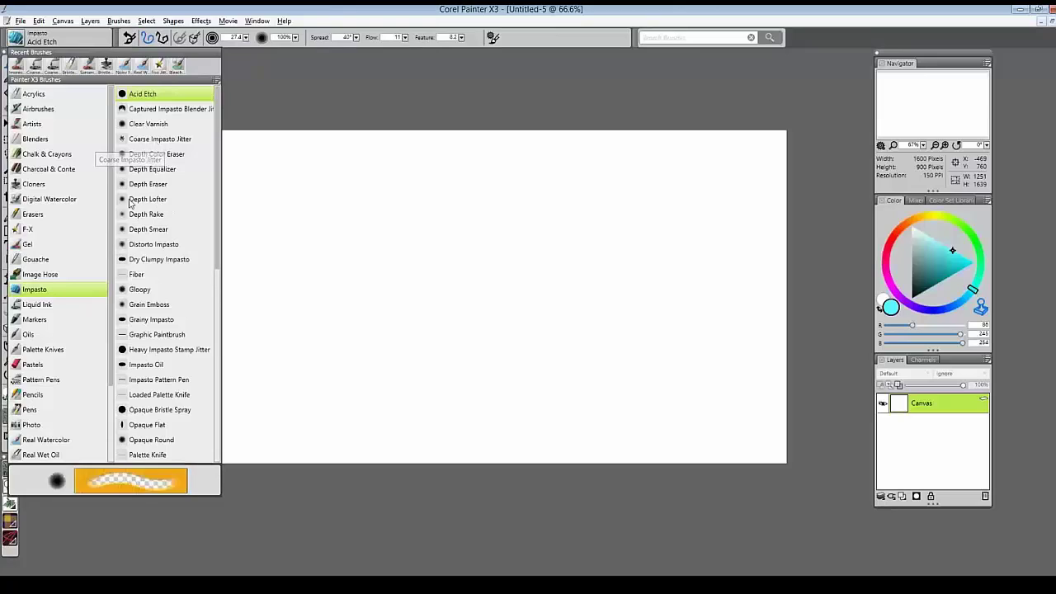
click(44, 351)
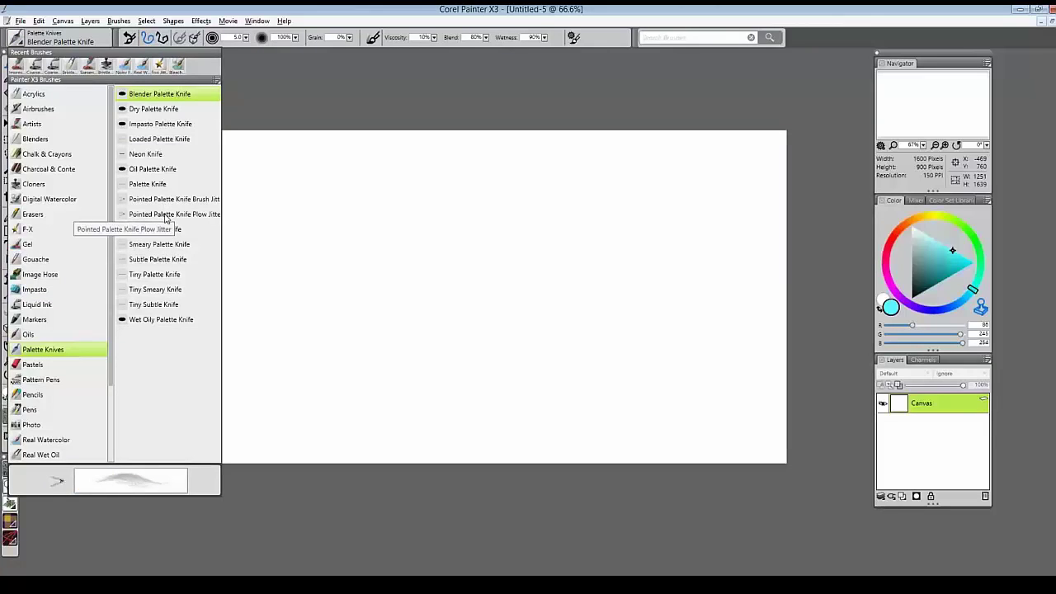
Step: Move the Pastels category up the brush library list to sit between Charcoal & Conte and Cloners
click(32, 366)
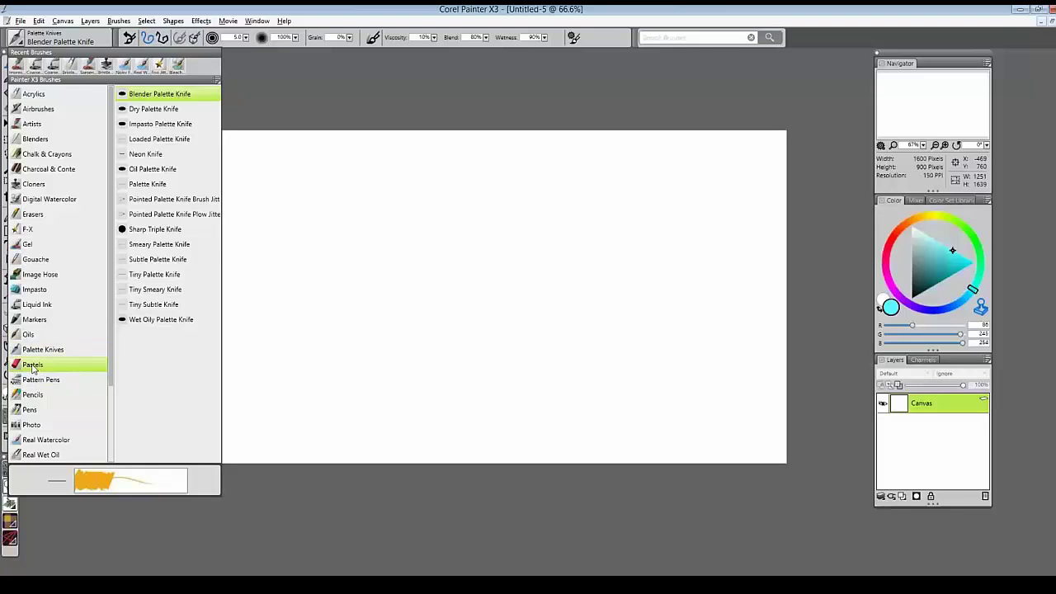
drag(32, 368, 27, 185)
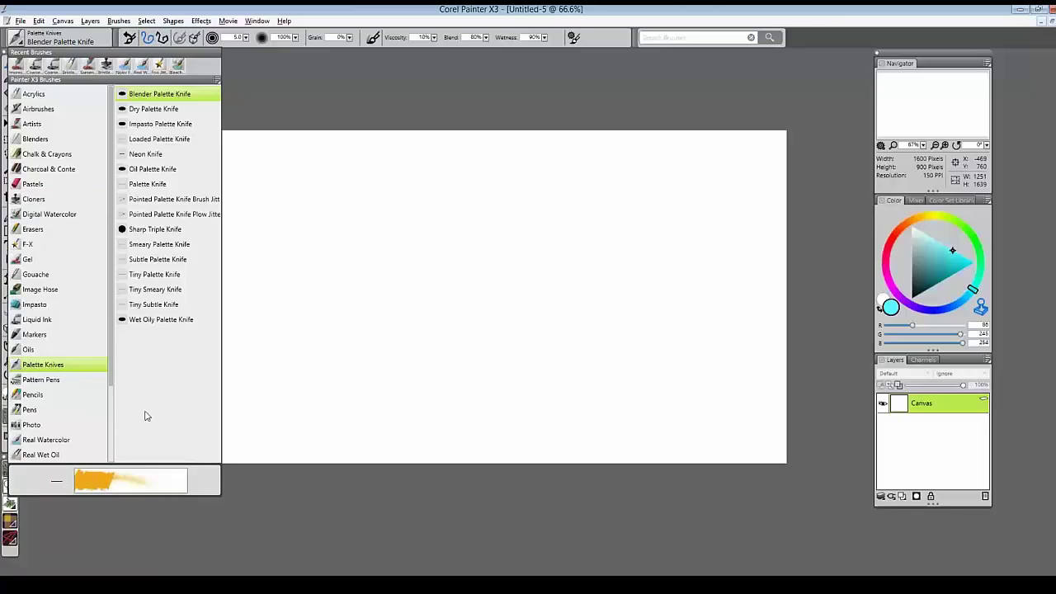
Step: Search the brushes for "x3" and choose the Fog Jitter brush from the F-X category
click(689, 39)
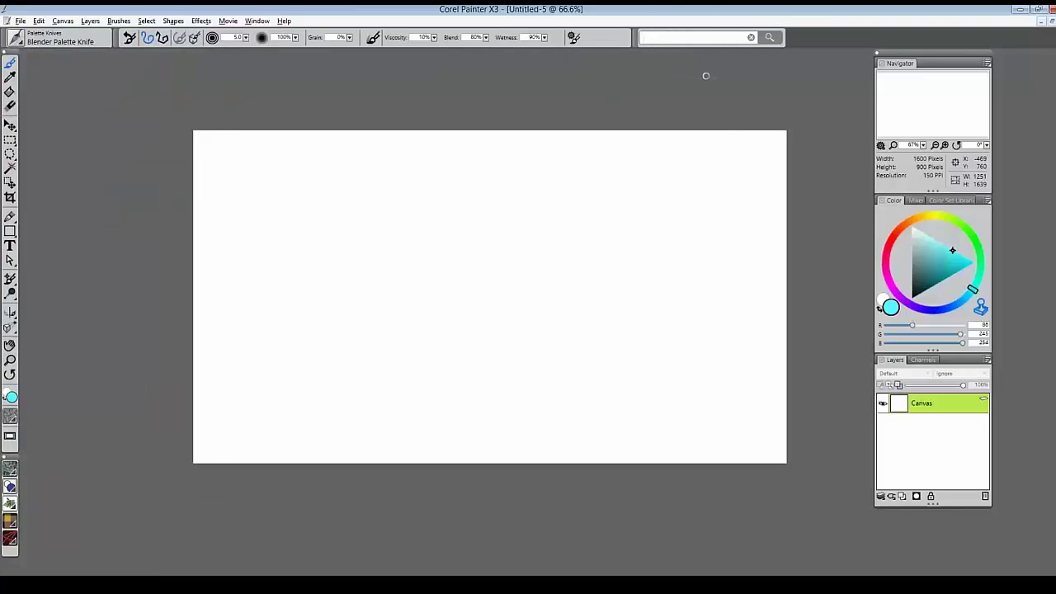
text(x3)
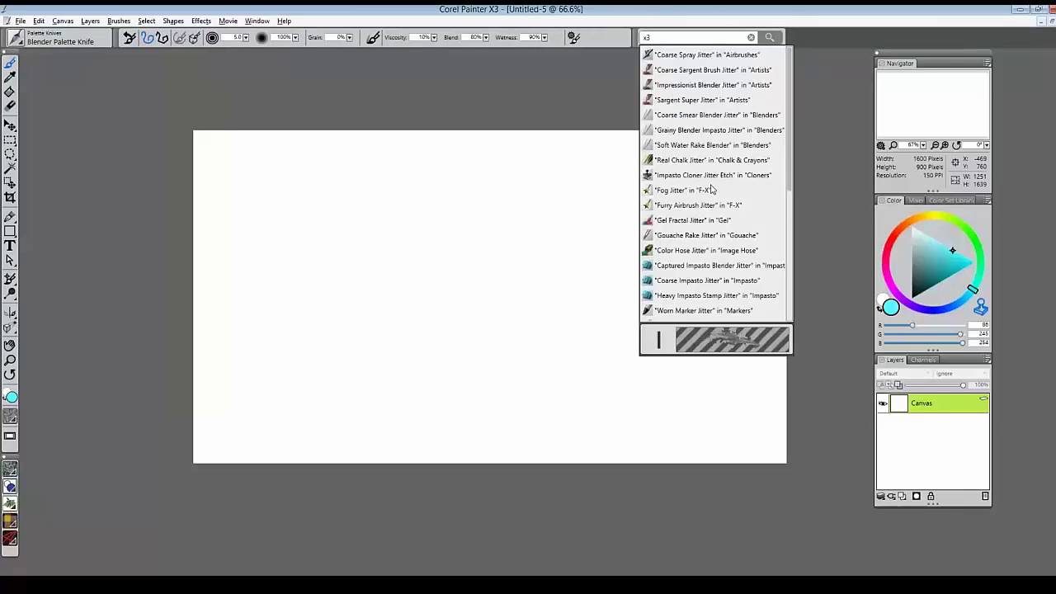
mouse_move(790, 162)
mouse_down()
mouse_move(804, 287)
mouse_move(806, 149)
mouse_up()
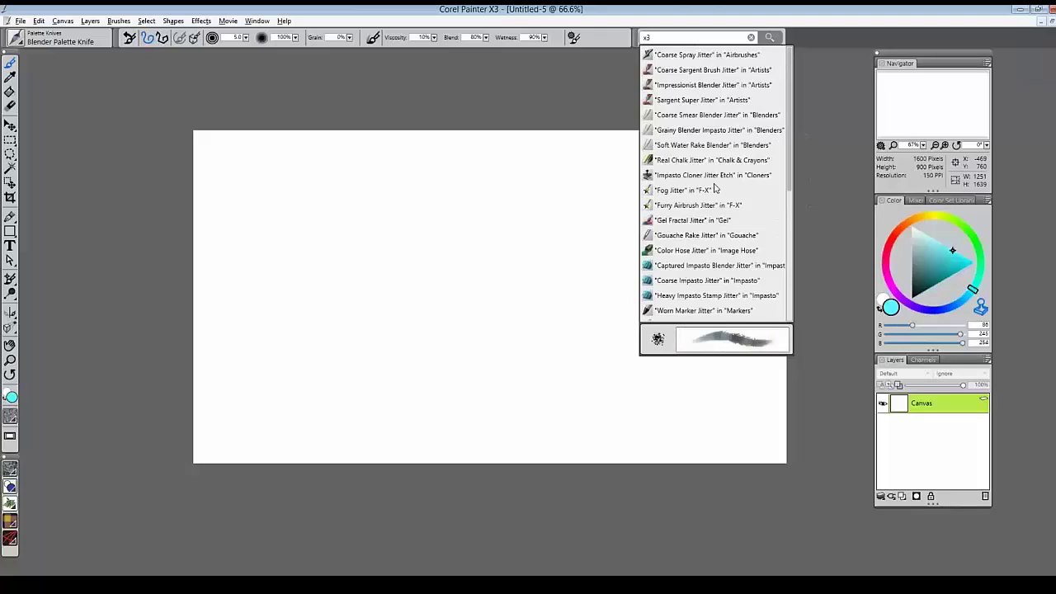
click(663, 192)
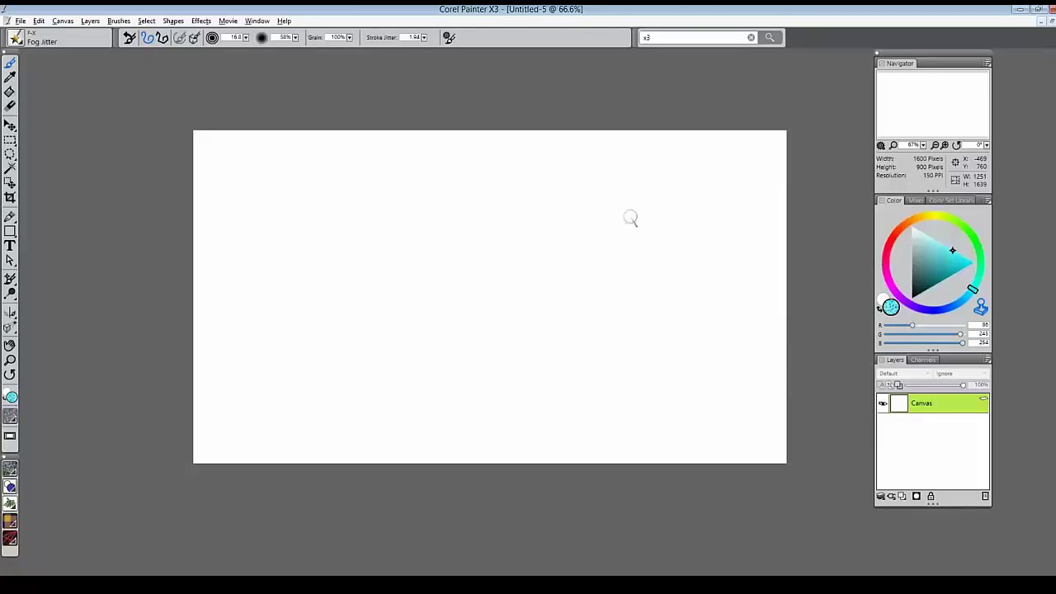
Step: Paint a round, medium-green tree crown on the canvas's left side, with the Fog Jitter brush enlarged to 33.3
click(967, 226)
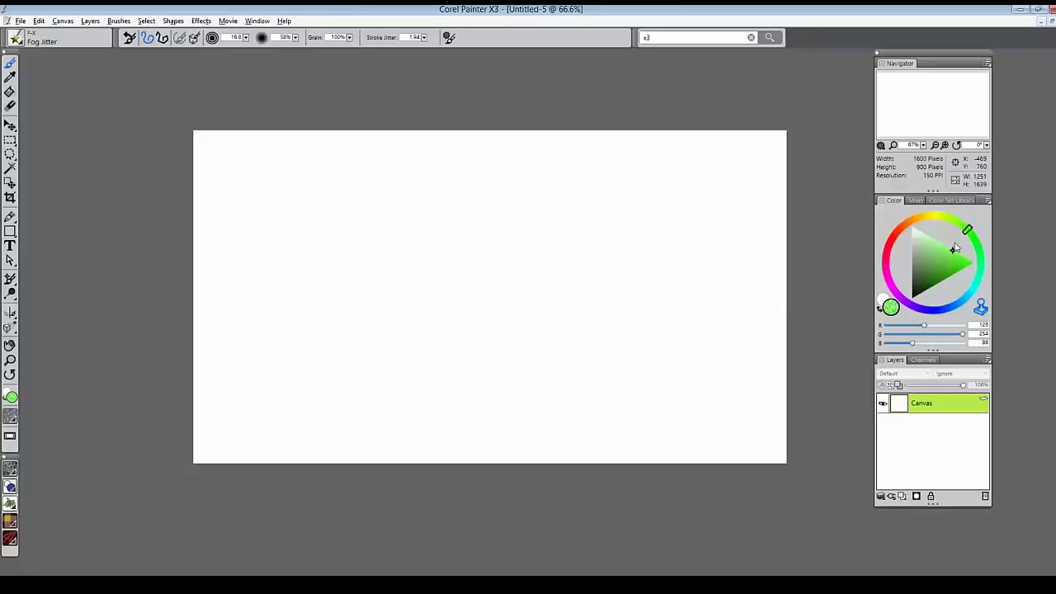
drag(941, 272, 936, 269)
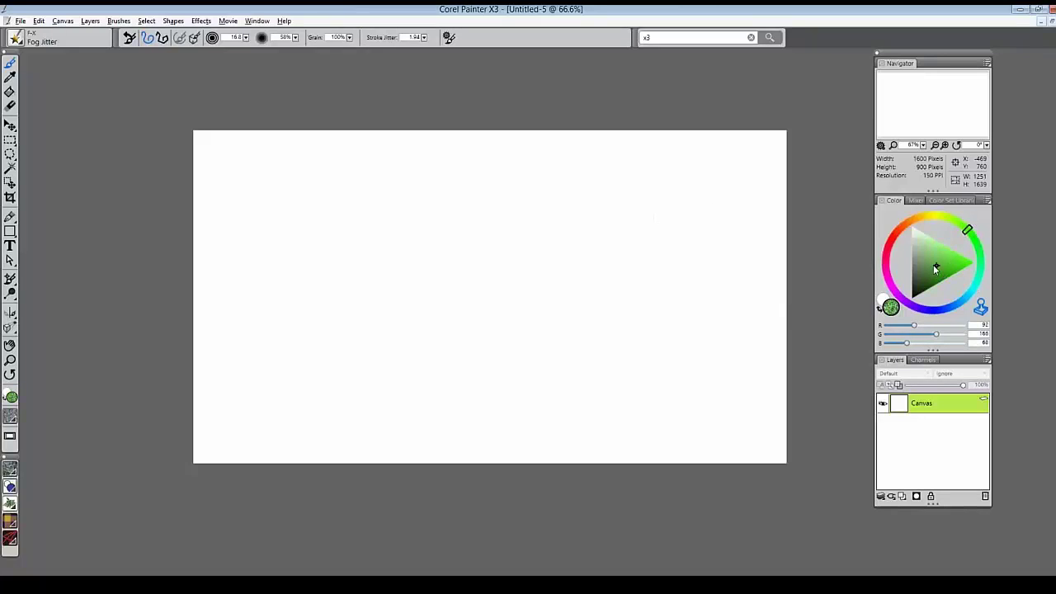
mouse_move(316, 226)
mouse_down()
mouse_move(277, 225)
mouse_move(256, 244)
mouse_move(338, 285)
mouse_move(315, 233)
mouse_move(291, 237)
mouse_move(327, 247)
mouse_move(319, 256)
mouse_move(268, 272)
mouse_move(319, 247)
mouse_move(297, 231)
mouse_move(336, 265)
mouse_move(339, 291)
mouse_move(316, 235)
mouse_move(292, 224)
mouse_move(286, 279)
mouse_move(306, 252)
mouse_move(297, 281)
mouse_move(311, 282)
mouse_move(329, 260)
mouse_move(323, 302)
mouse_move(338, 279)
mouse_move(288, 305)
mouse_move(303, 299)
mouse_move(243, 274)
mouse_move(269, 261)
mouse_move(293, 280)
mouse_up()
ctrl+alt+click(317, 257)
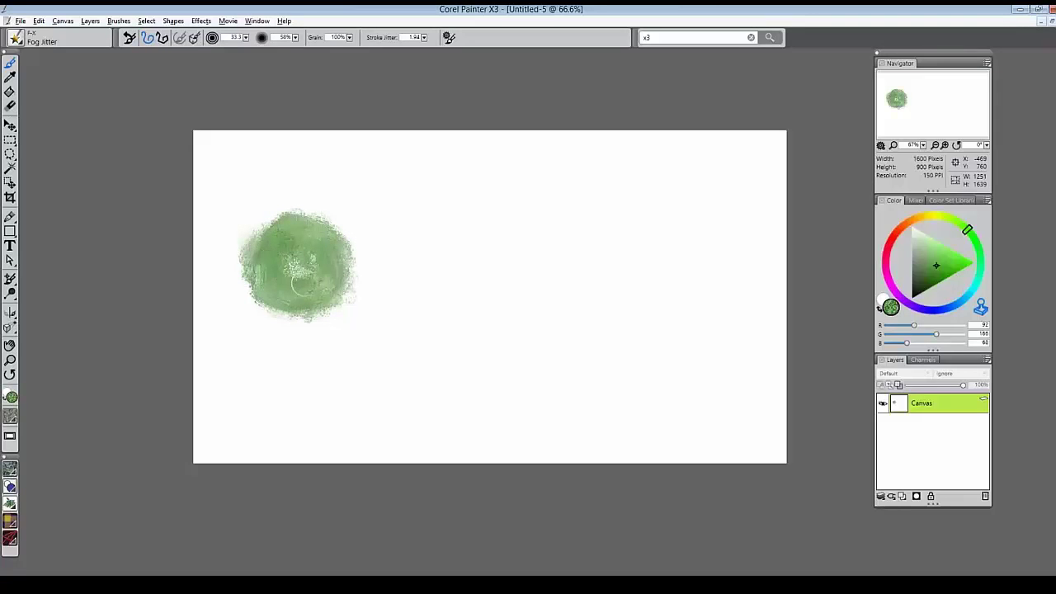
Step: Paint a dark brown trunk that widens at its base below the green crown, with the brush size reduced to 22.9
click(910, 223)
click(930, 274)
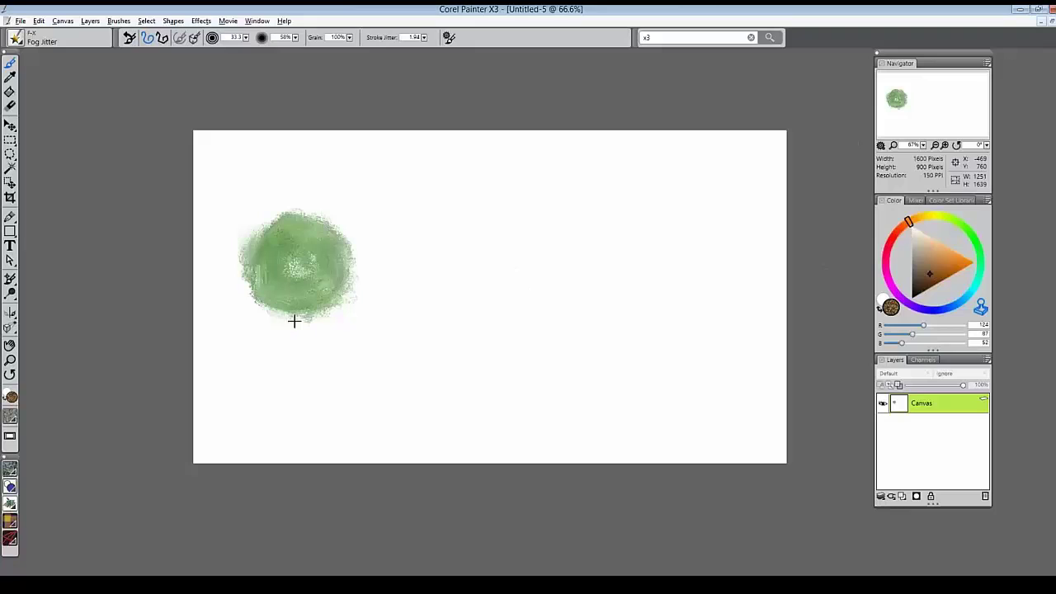
key([)
mouse_move(295, 318)
mouse_down()
mouse_move(276, 417)
mouse_move(318, 413)
mouse_up()
mouse_move(301, 359)
mouse_down()
mouse_move(308, 415)
mouse_move(299, 383)
mouse_move(290, 404)
mouse_move(330, 400)
mouse_up()
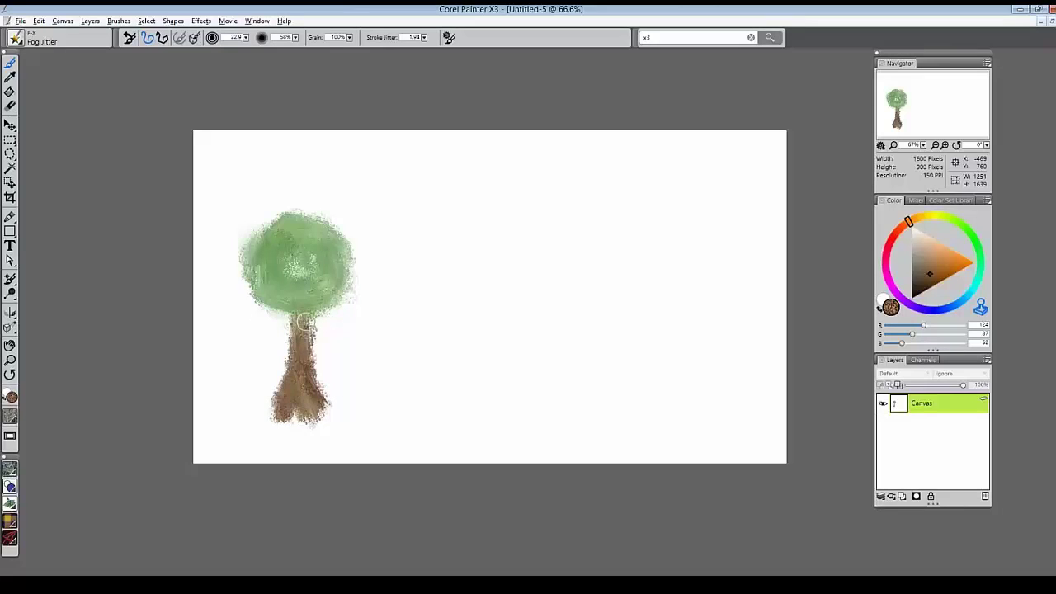
mouse_move(300, 353)
mouse_down()
mouse_move(280, 392)
mouse_move(310, 383)
mouse_move(307, 396)
mouse_move(314, 376)
mouse_up()
Step: Pick a yellow-green from the Mixer pad, then search for "impressionist" and choose the Impressionist brush from Artists
click(916, 200)
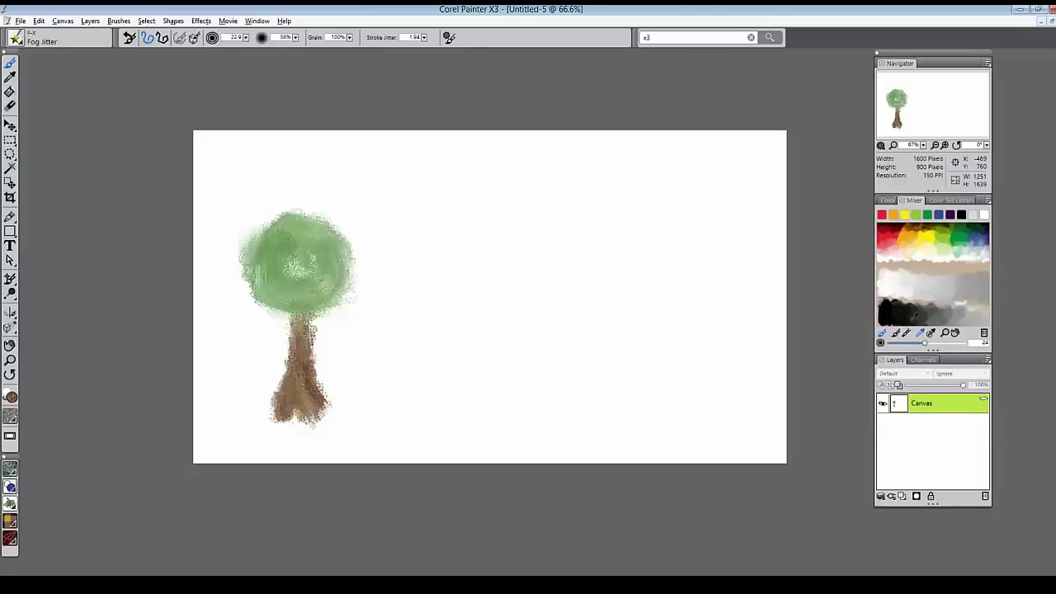
click(947, 234)
click(658, 37)
text(impressionist)
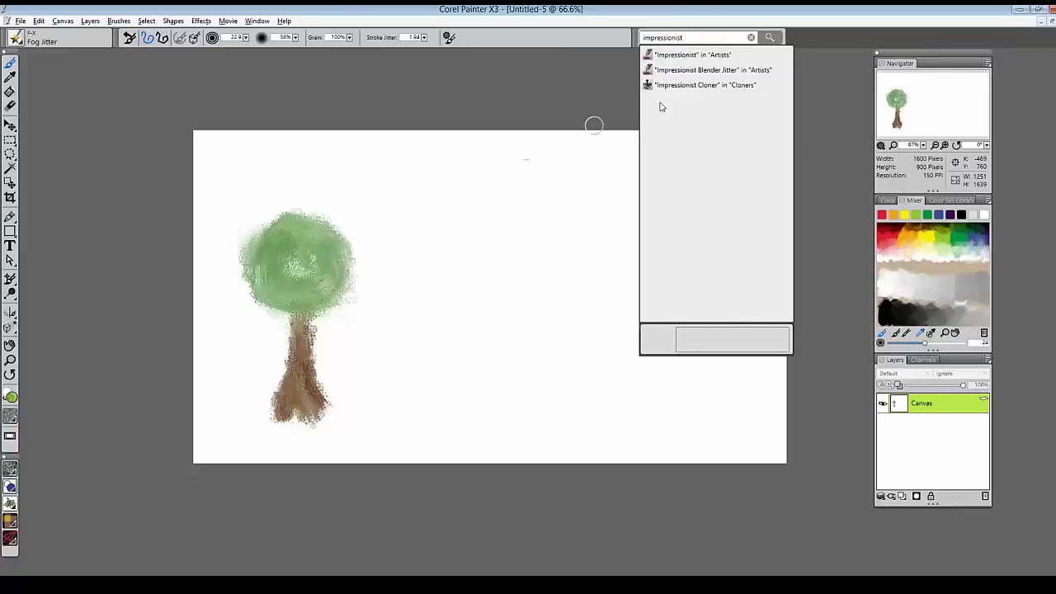
click(693, 56)
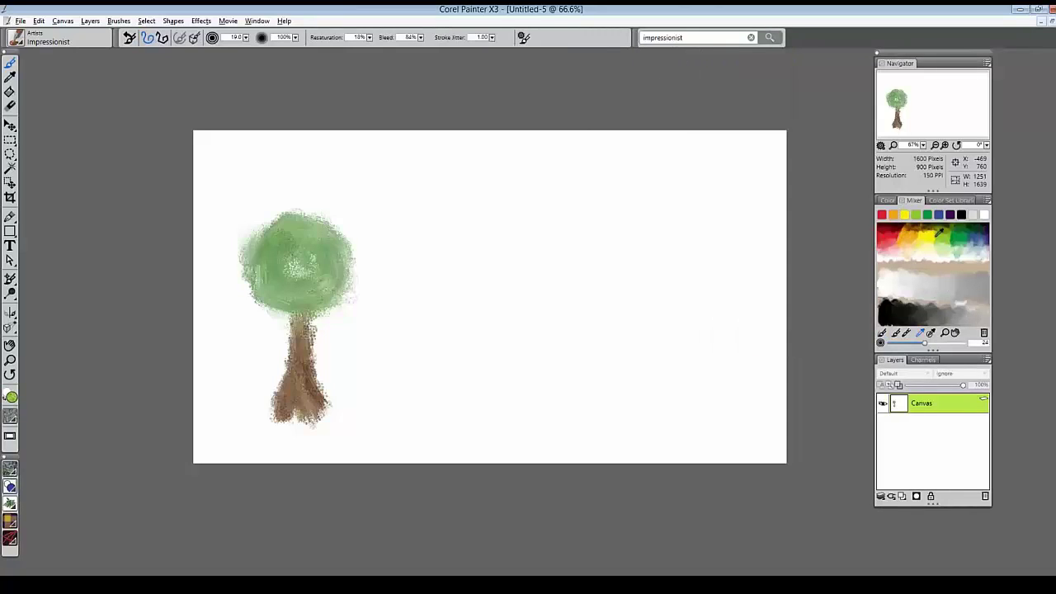
Step: Replace the current Mixer pad with Jeremy Sutton's Mixer Pad
click(988, 202)
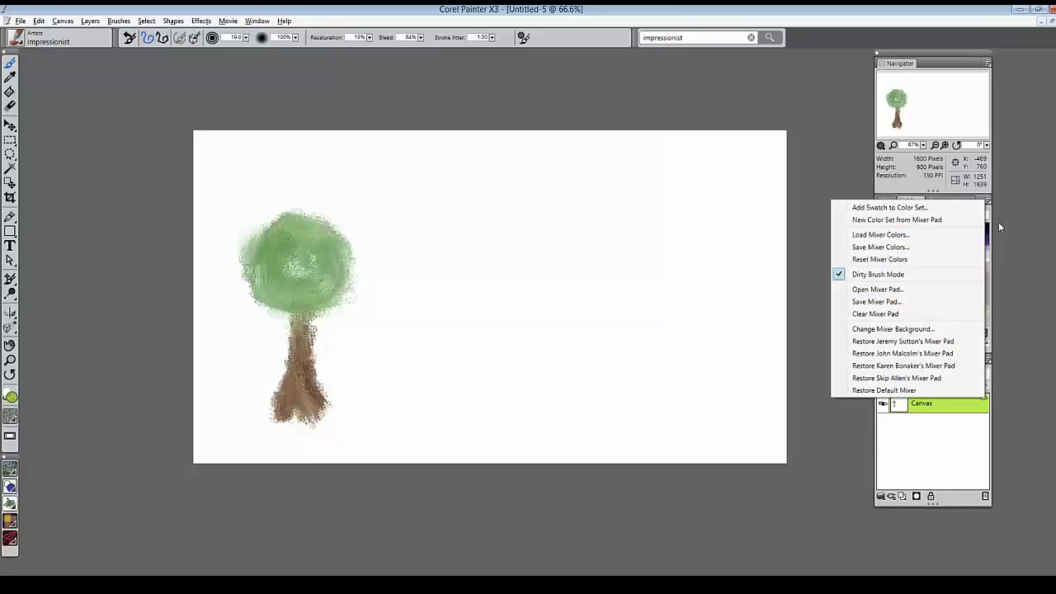
click(966, 342)
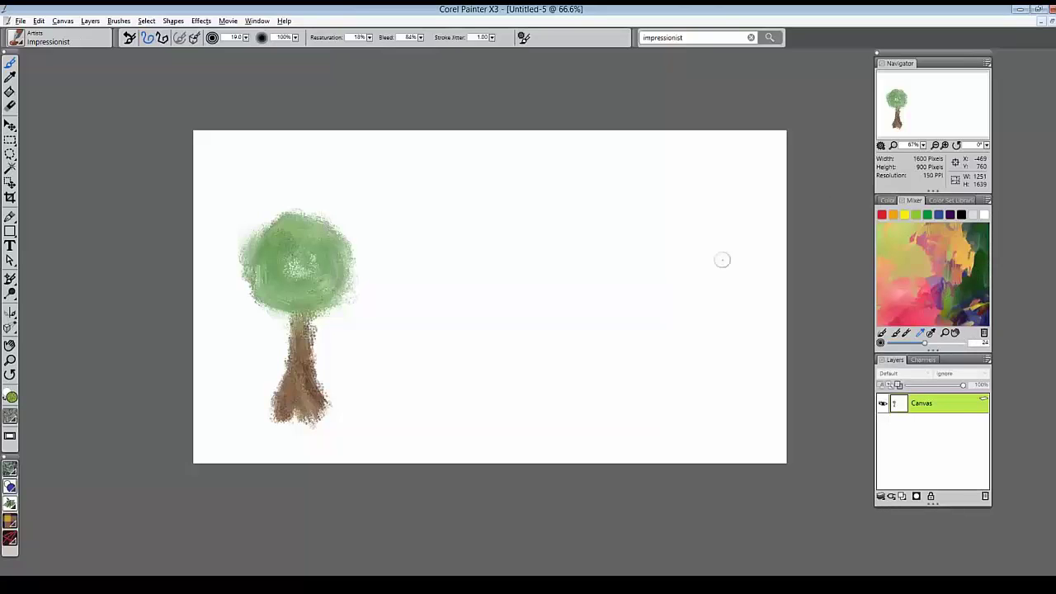
Step: Paint loose, pale olive-green circles as a second crown beside the first tree, and reduce the brush size to 16.2
mouse_move(422, 291)
mouse_down()
mouse_move(488, 237)
mouse_move(402, 297)
mouse_move(483, 256)
mouse_move(383, 245)
mouse_move(436, 222)
mouse_move(426, 220)
mouse_move(483, 289)
mouse_move(414, 271)
mouse_move(407, 280)
mouse_move(433, 269)
mouse_up()
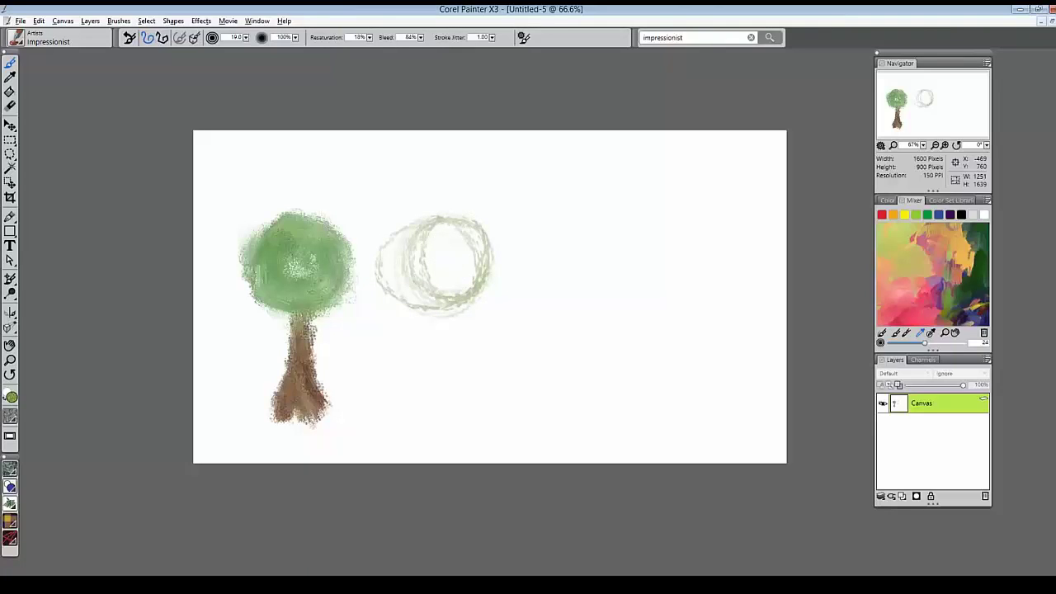
key(bracketleft)
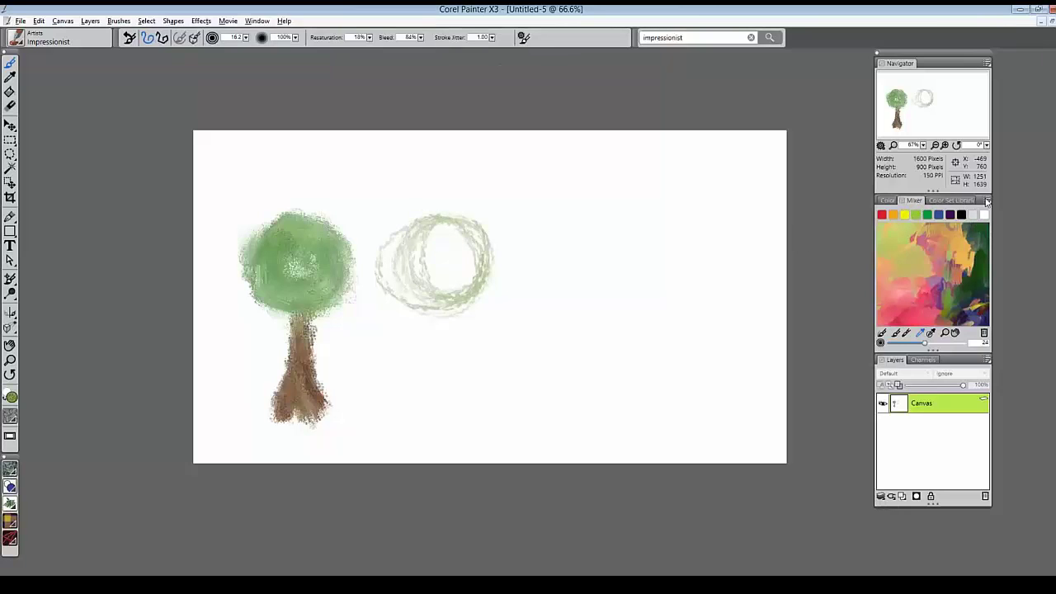
Step: Load John Malcolm's Mixer Pad, and replace it with Karen Bonaker's Mixer Pad
click(988, 201)
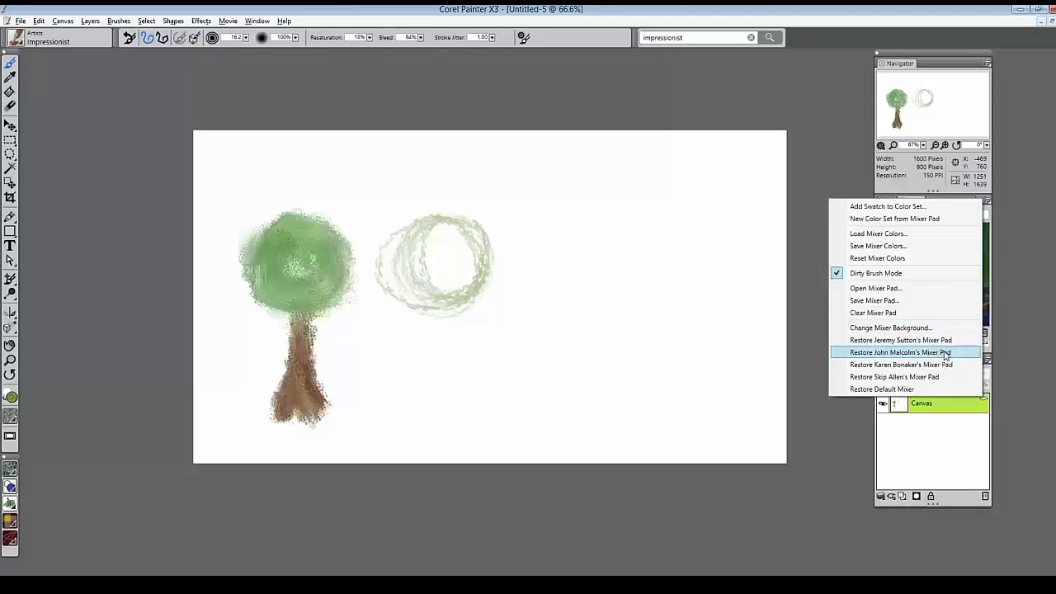
click(946, 354)
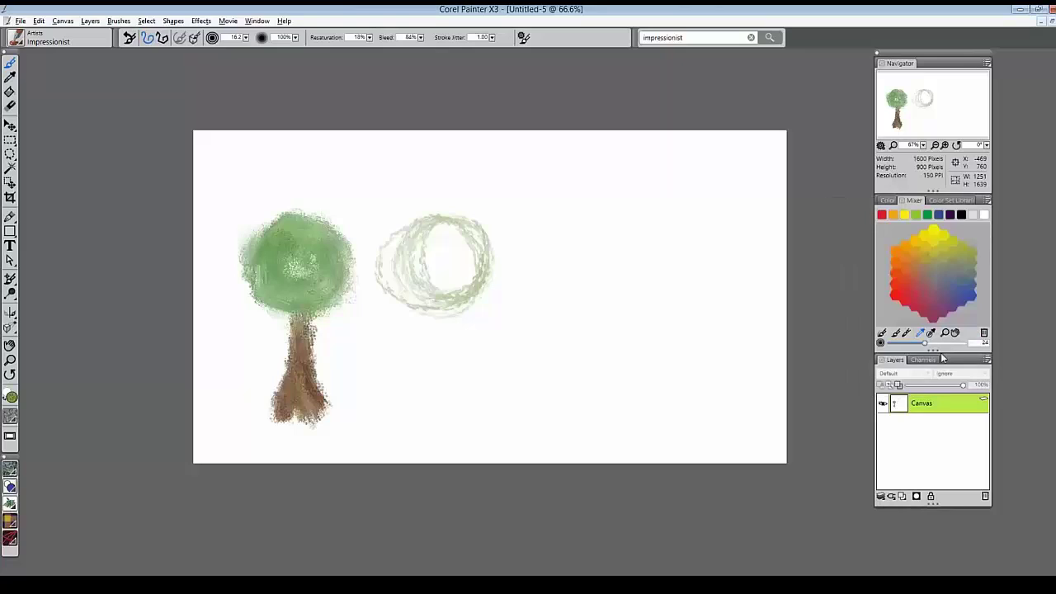
click(988, 200)
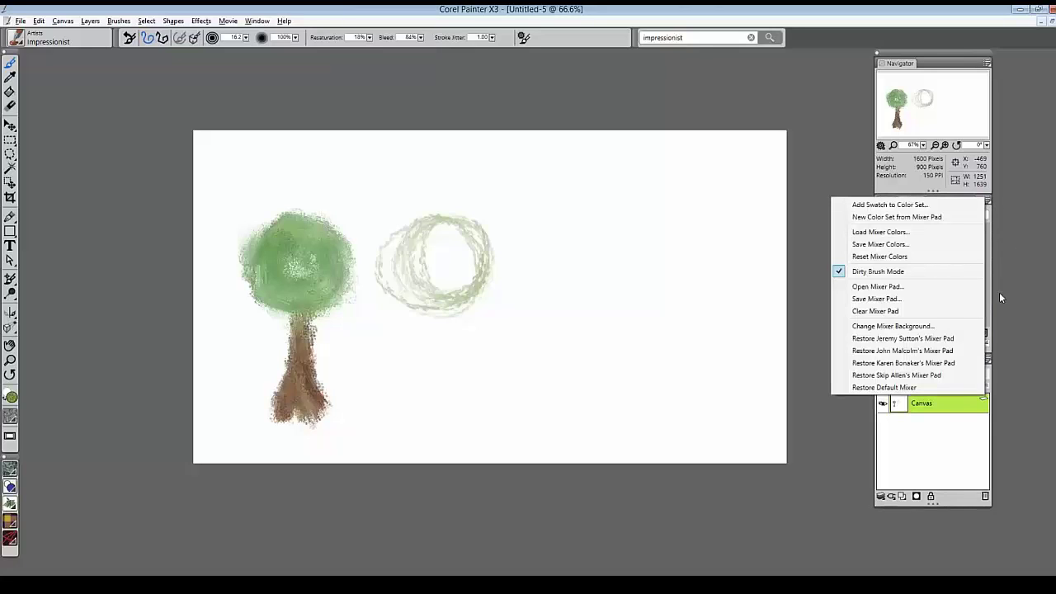
click(964, 364)
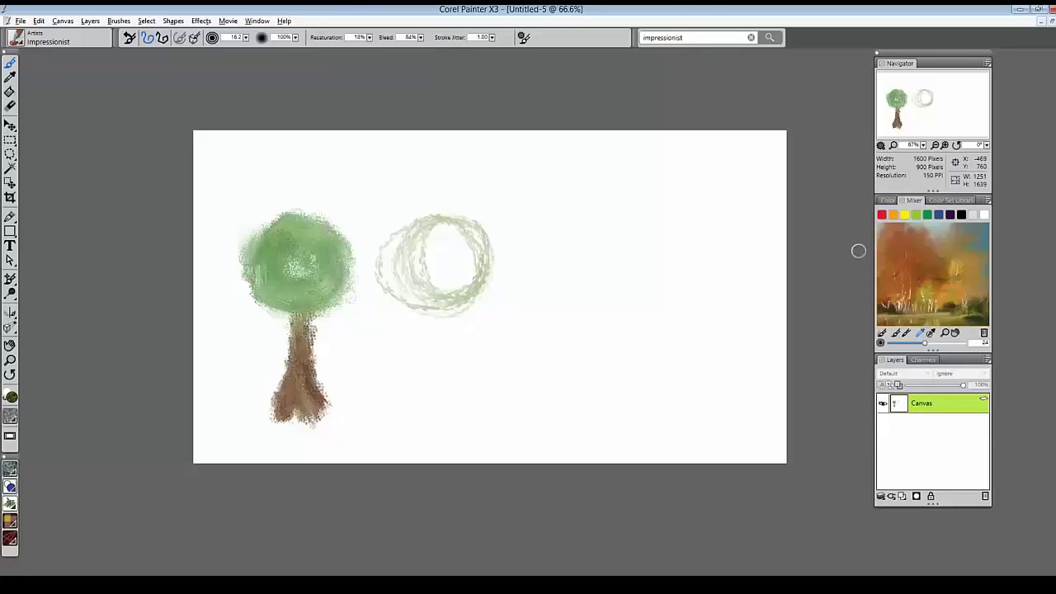
Step: Fill the second crown with darker olive circular strokes, and sample the green of the first tree's crown
mouse_move(432, 235)
mouse_down()
mouse_move(466, 290)
mouse_move(392, 270)
mouse_move(462, 272)
mouse_move(430, 272)
mouse_move(453, 290)
mouse_move(413, 280)
mouse_up()
alt+click(301, 244)
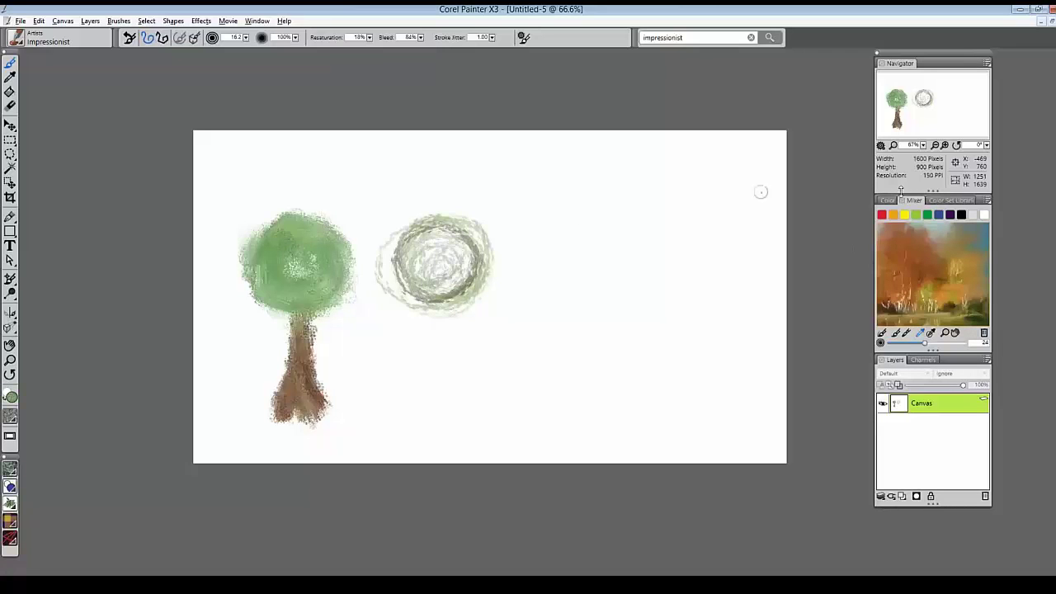
Step: Switch the Mixer to Skip Allen's Mixer Pad, and restore the default Mixer
click(988, 201)
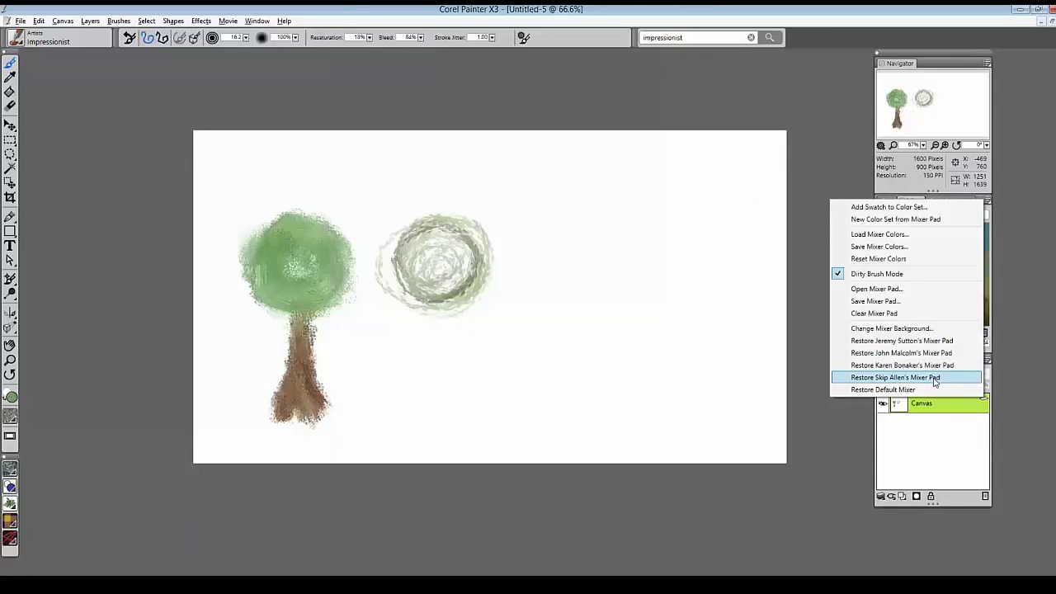
click(936, 378)
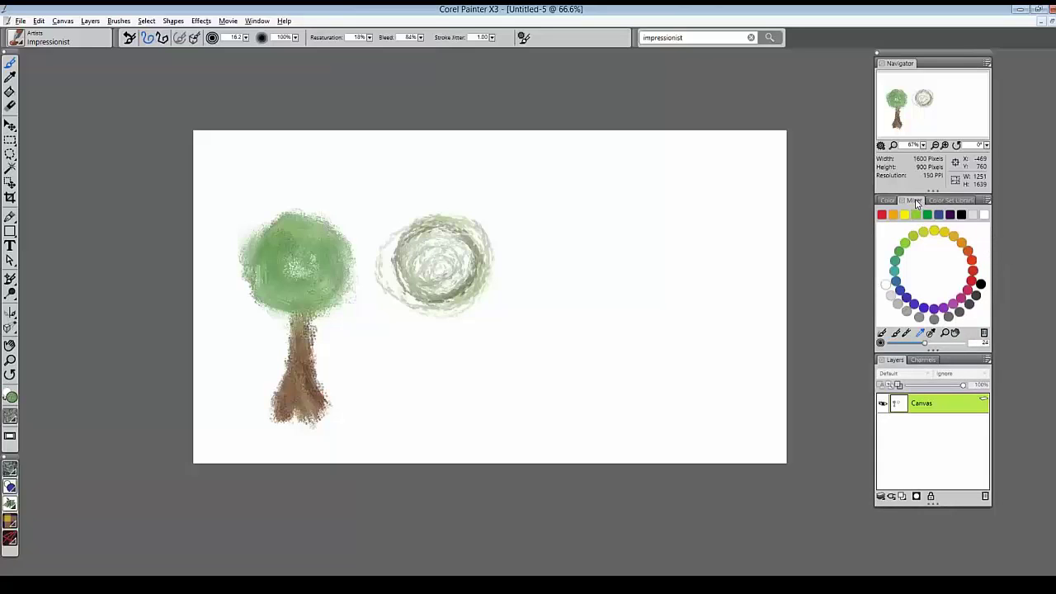
click(990, 200)
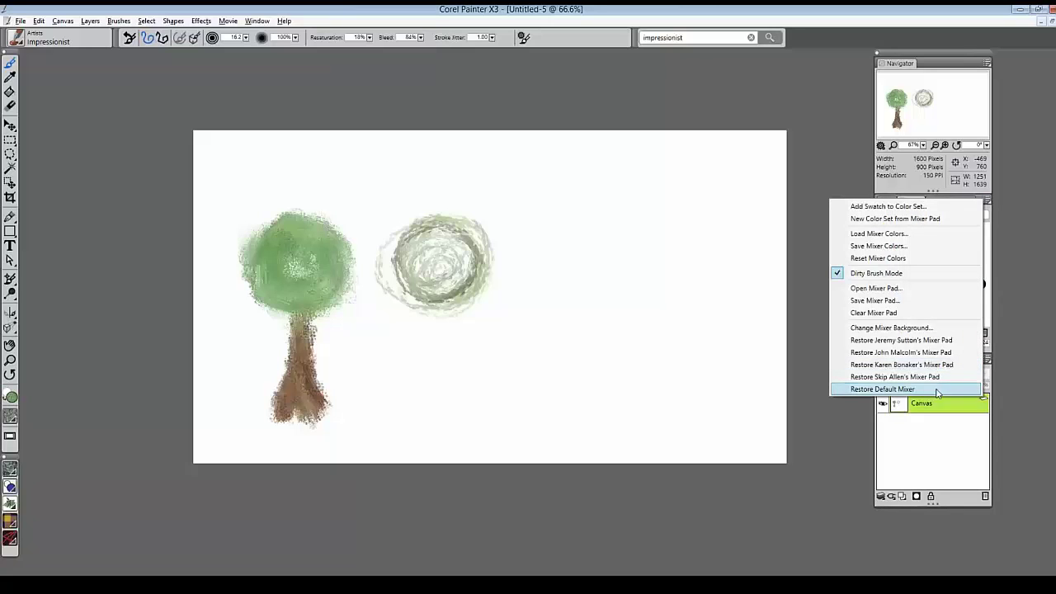
click(934, 391)
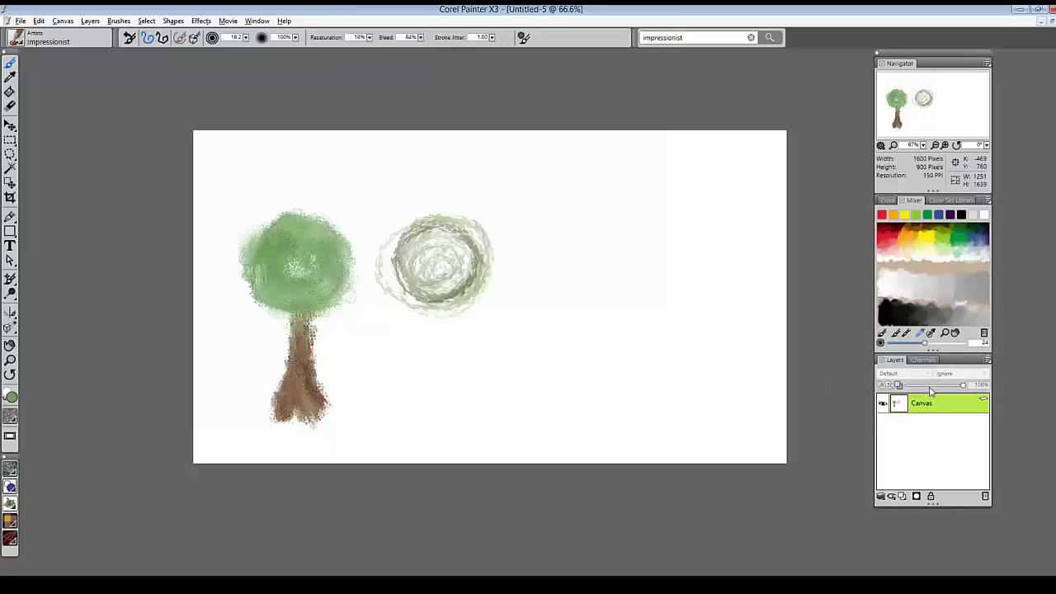
Step: Choose a dark reddish brown on the colour wheel and paint a trunk that widens at its base below the second crown
click(892, 202)
click(898, 232)
click(927, 278)
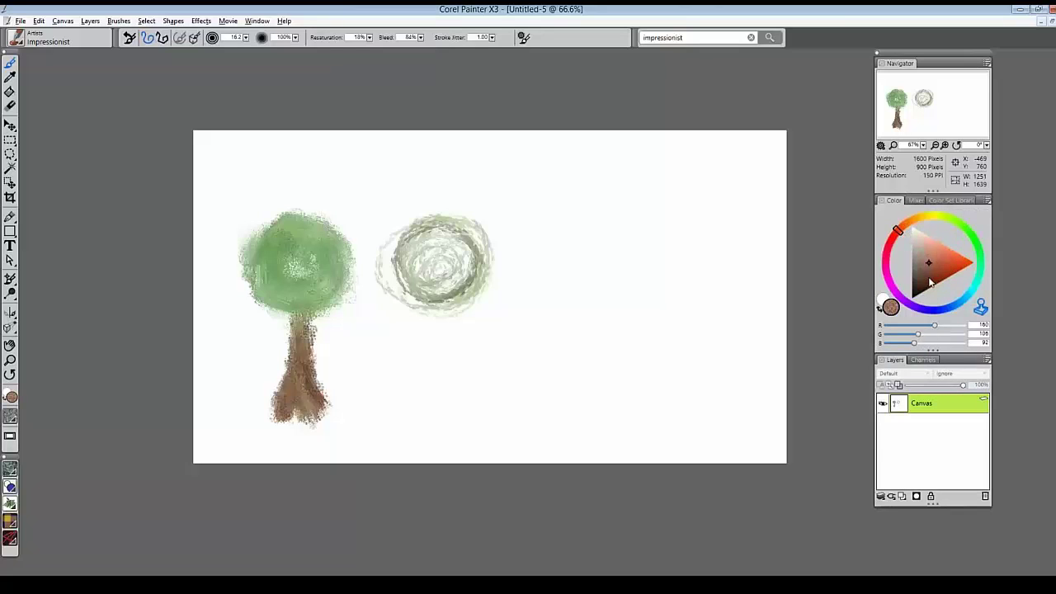
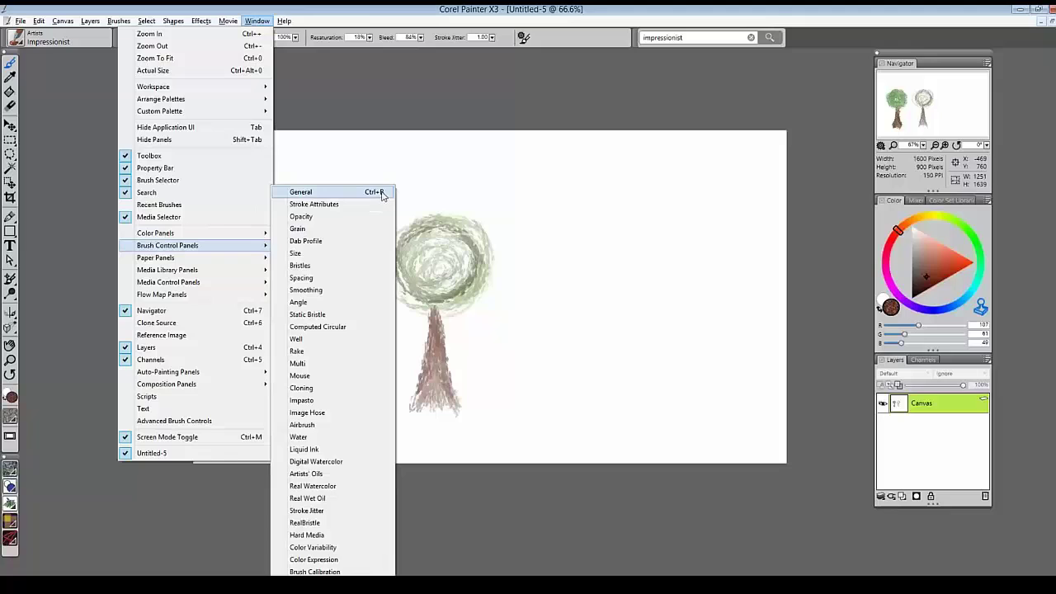
Step: Open the General brush control panels, move them away from the Navigator, and show the Brush Calibration settings
click(346, 192)
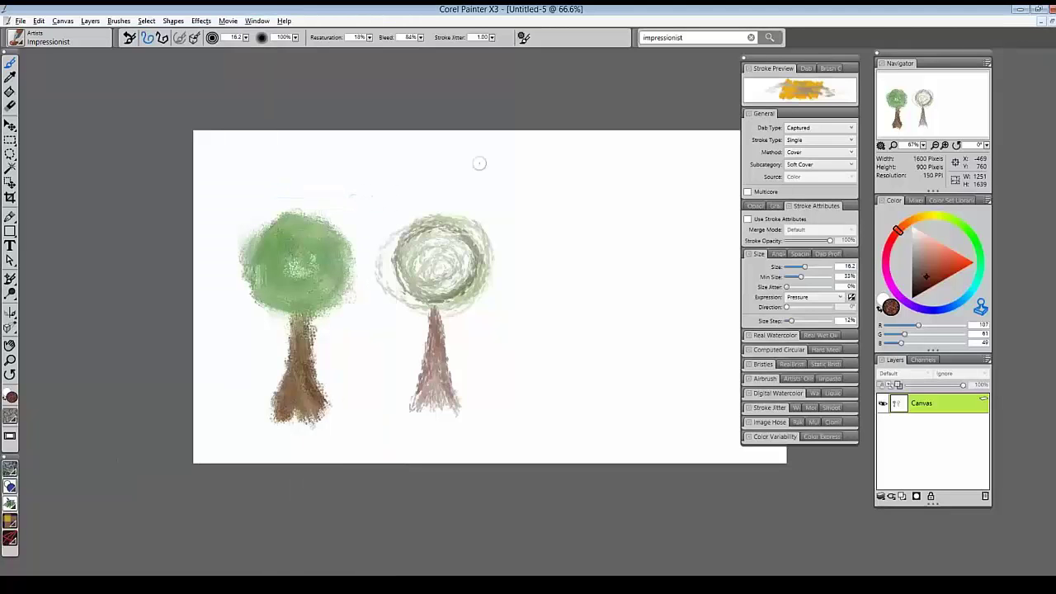
drag(822, 62, 763, 68)
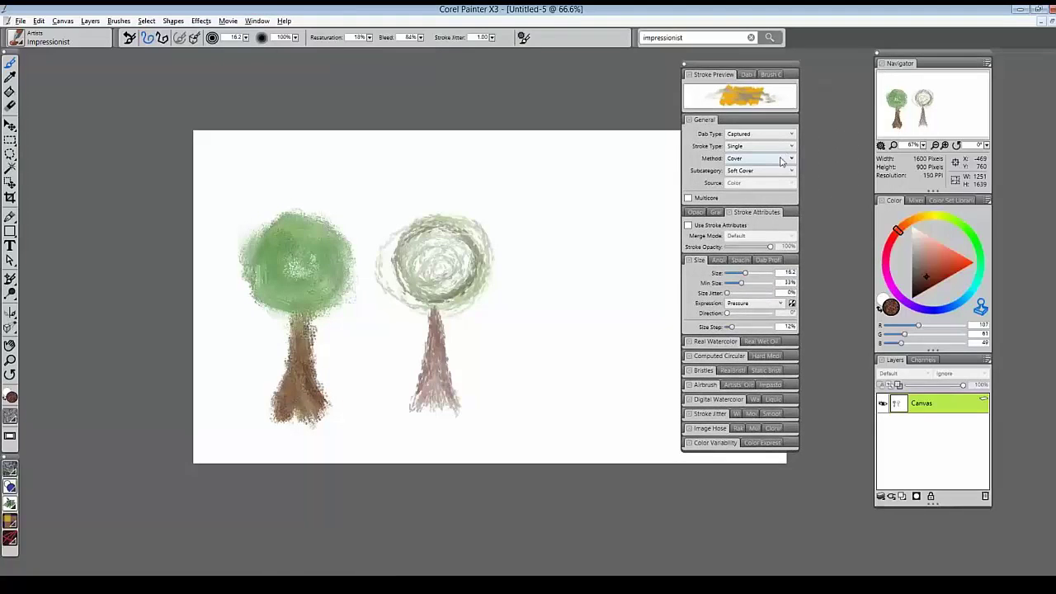
click(748, 74)
click(771, 75)
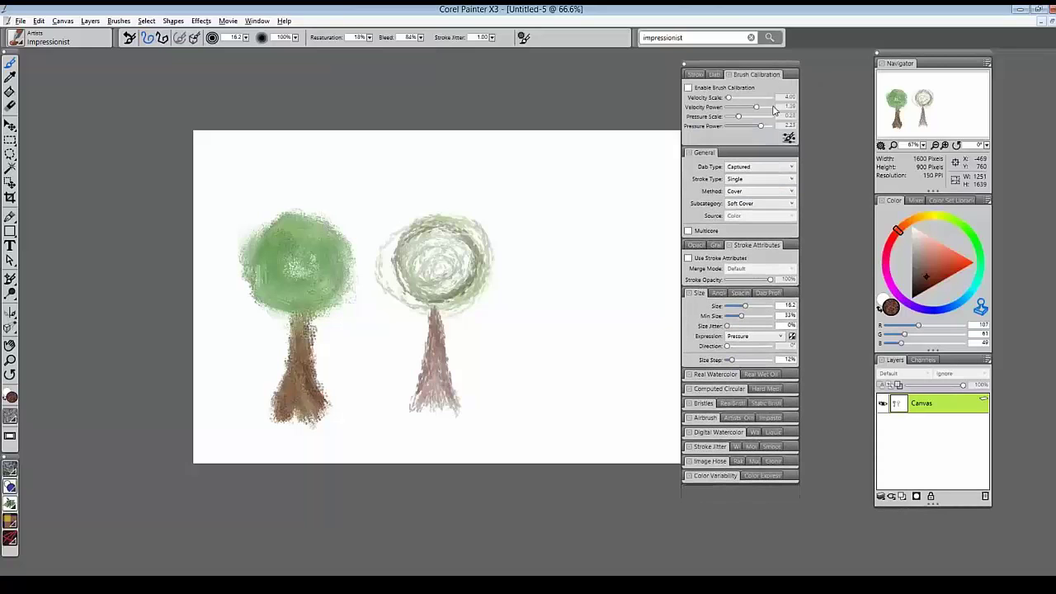
Step: Review the brush's Angle, Spacing, Dab Profile, Opacity and Grain settings, and move the control panels clear of the trees
click(718, 294)
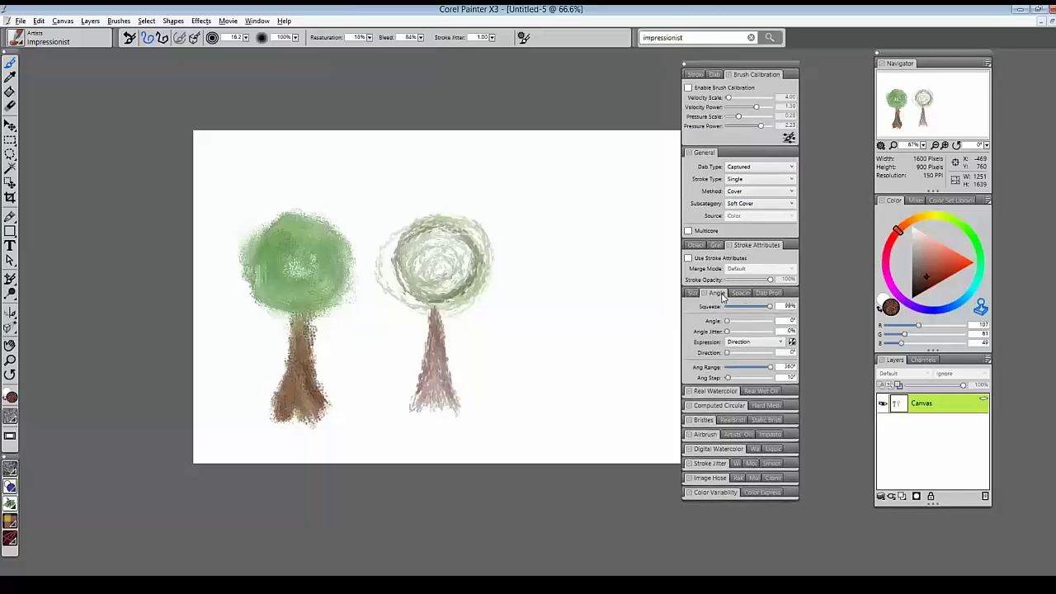
click(742, 296)
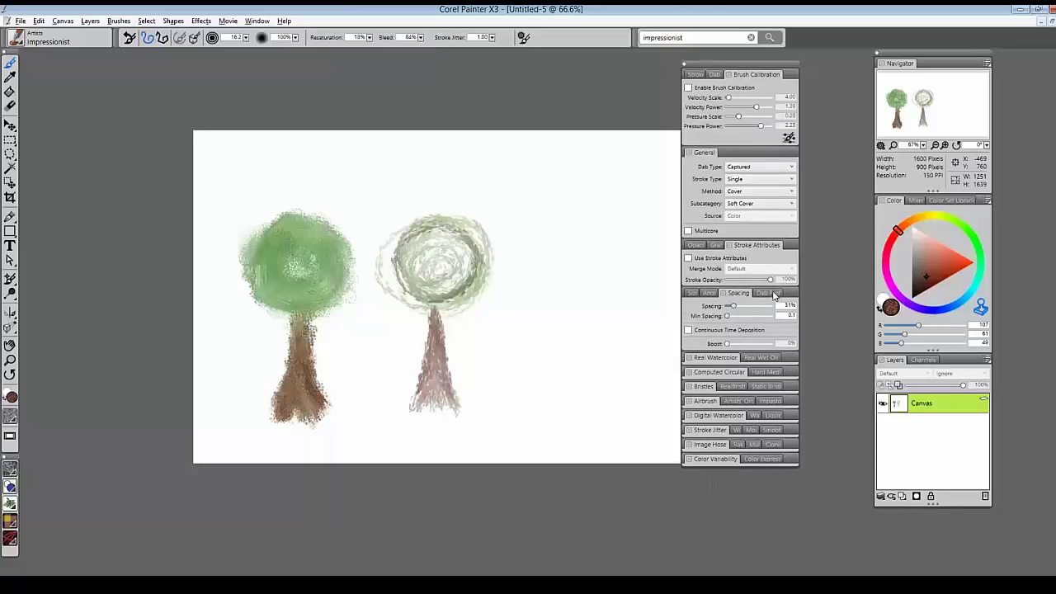
click(775, 295)
click(700, 246)
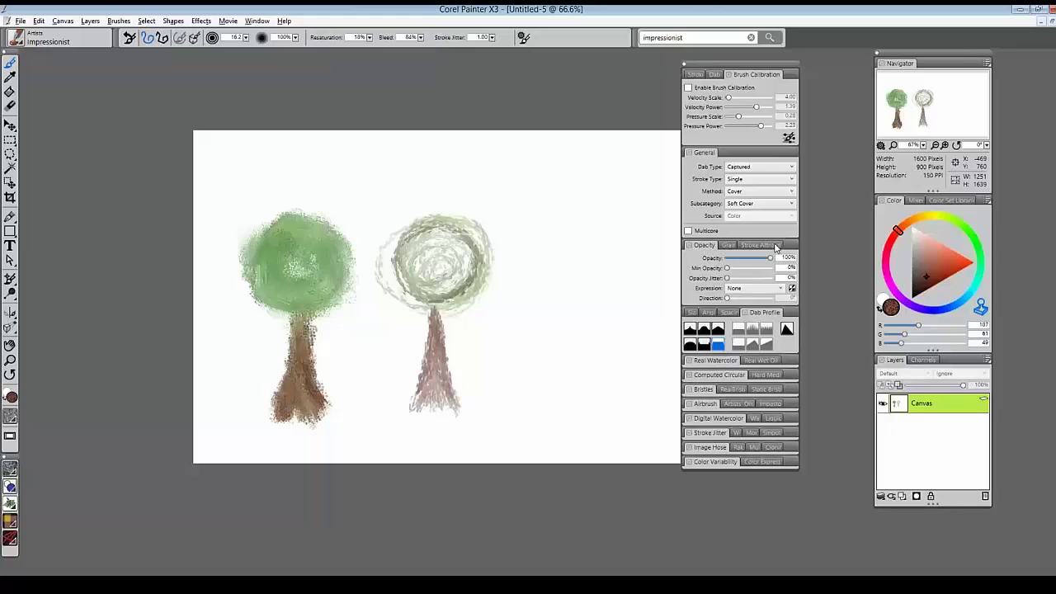
click(727, 247)
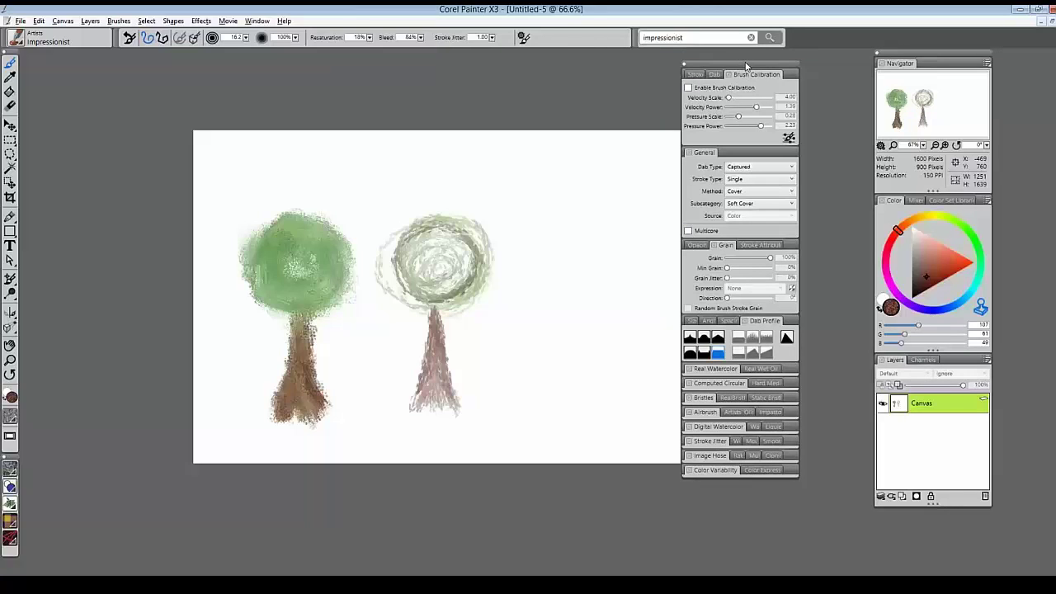
drag(746, 66, 785, 58)
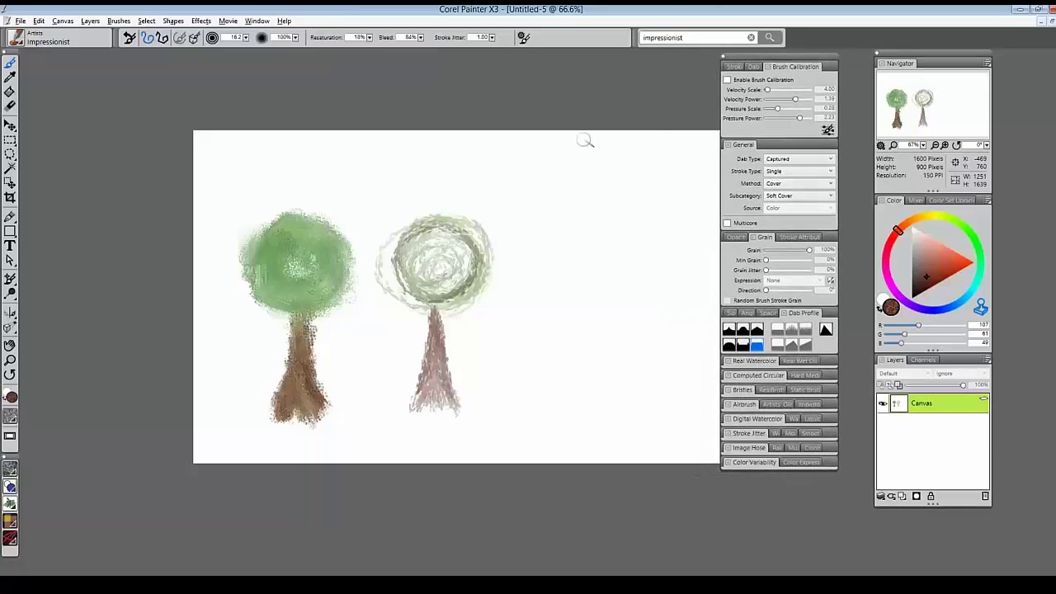
Step: Show the Advanced Brush Controls for the Impressionist brush and place them beside the other brush control panels
click(526, 37)
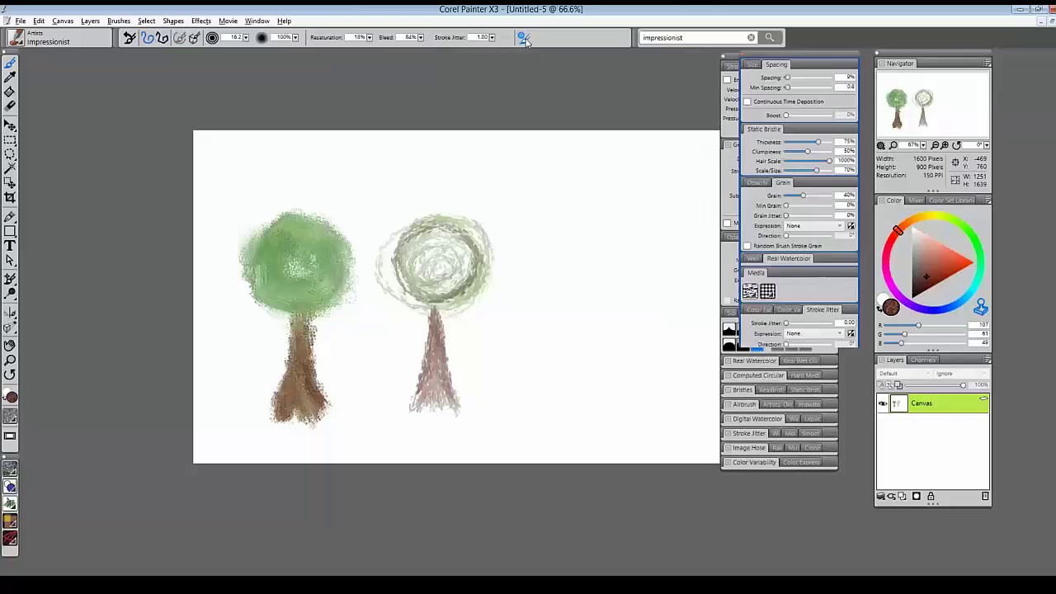
mouse_move(796, 68)
mouse_down()
mouse_move(727, 120)
mouse_move(640, 73)
mouse_up()
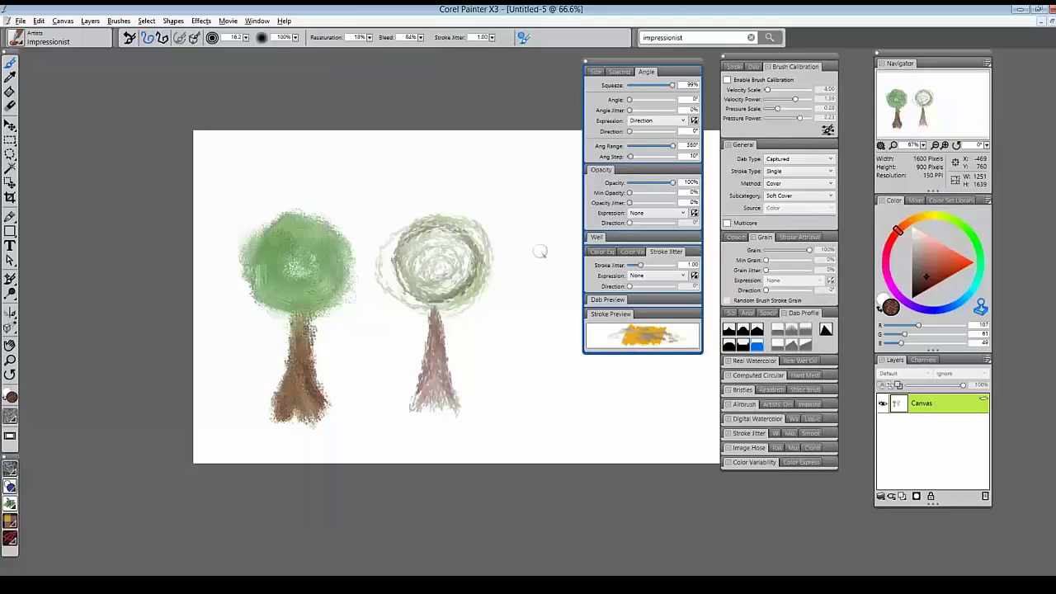
key(ctrl+b)
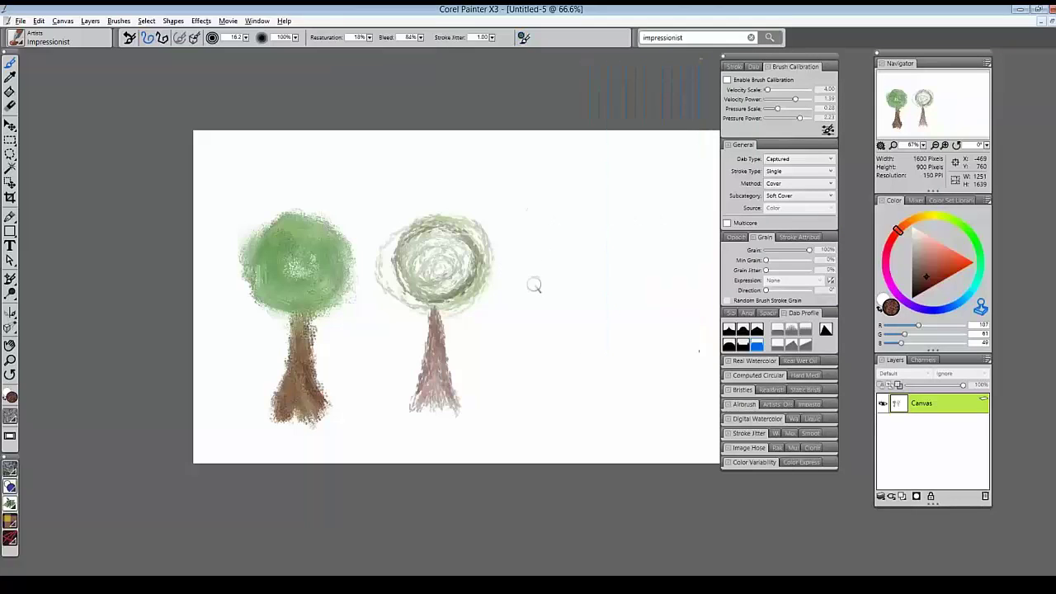
click(524, 37)
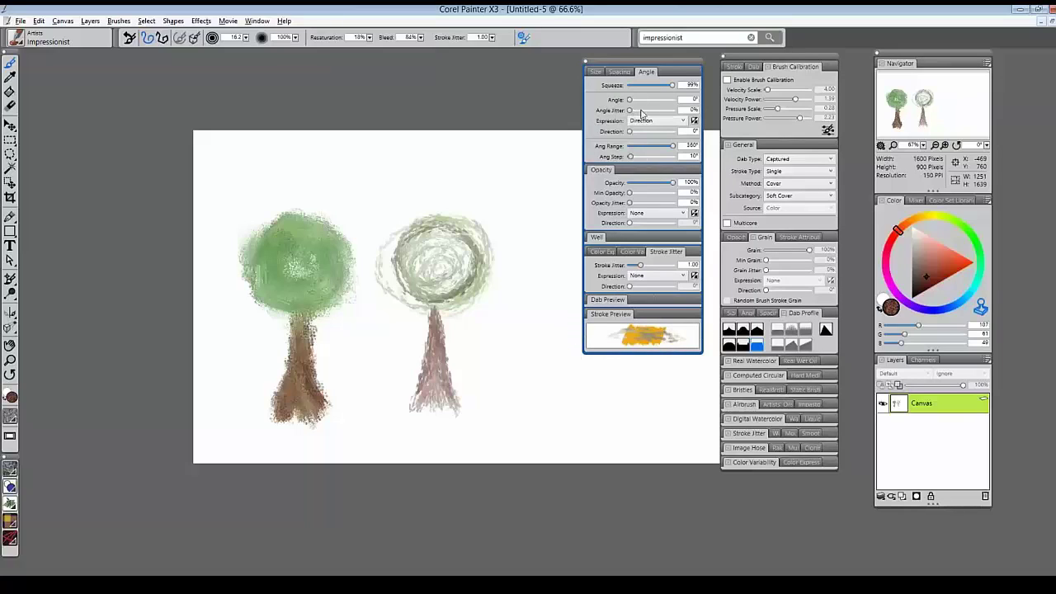
Step: Paint a crescent of bright green strokes in the empty area beyond the second tree, with Angle Jitter set to 63%
drag(631, 111, 659, 116)
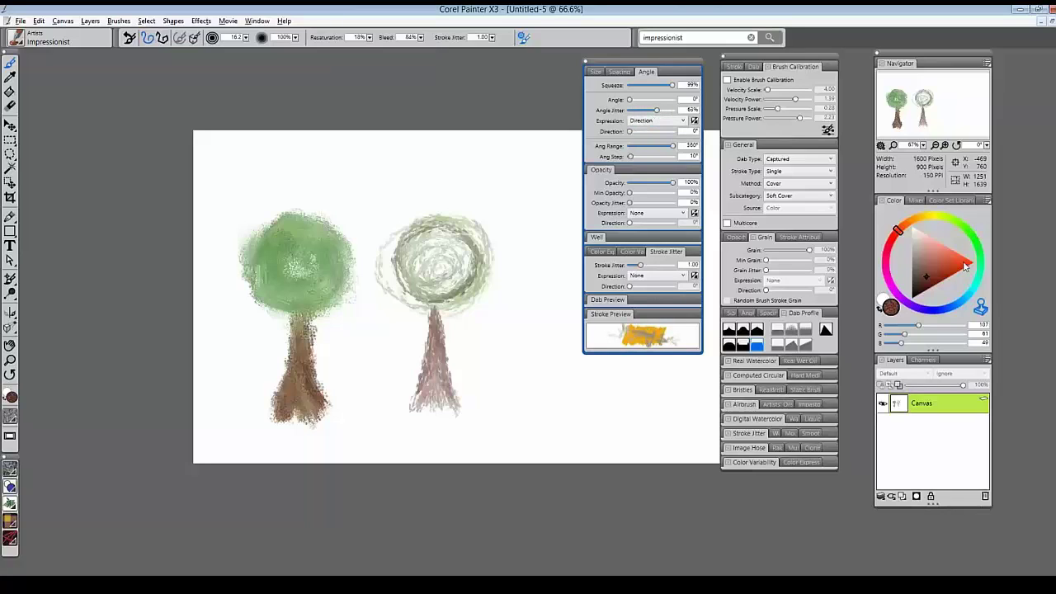
click(974, 240)
click(943, 261)
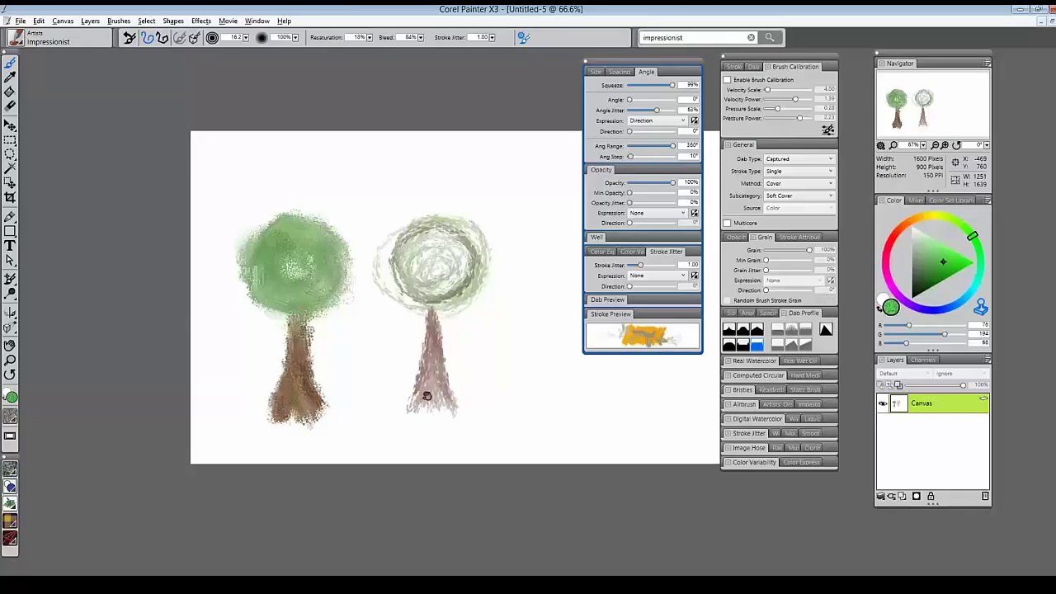
drag(503, 396, 356, 376)
mouse_move(477, 210)
mouse_down()
mouse_move(424, 270)
mouse_move(450, 290)
mouse_up()
mouse_move(459, 200)
mouse_down()
mouse_move(432, 261)
mouse_move(449, 247)
mouse_up()
Step: Fill out the green crescent into a round third crown, with the brush size at 38.3 and Opacity Jitter at 72%
key(bracketleft)
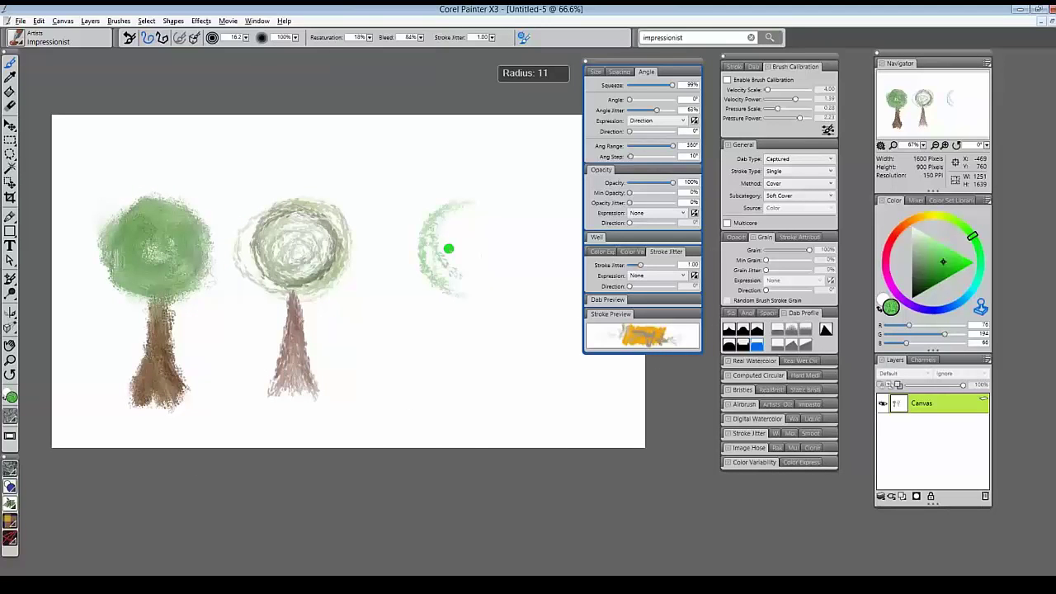
key(bracketright)
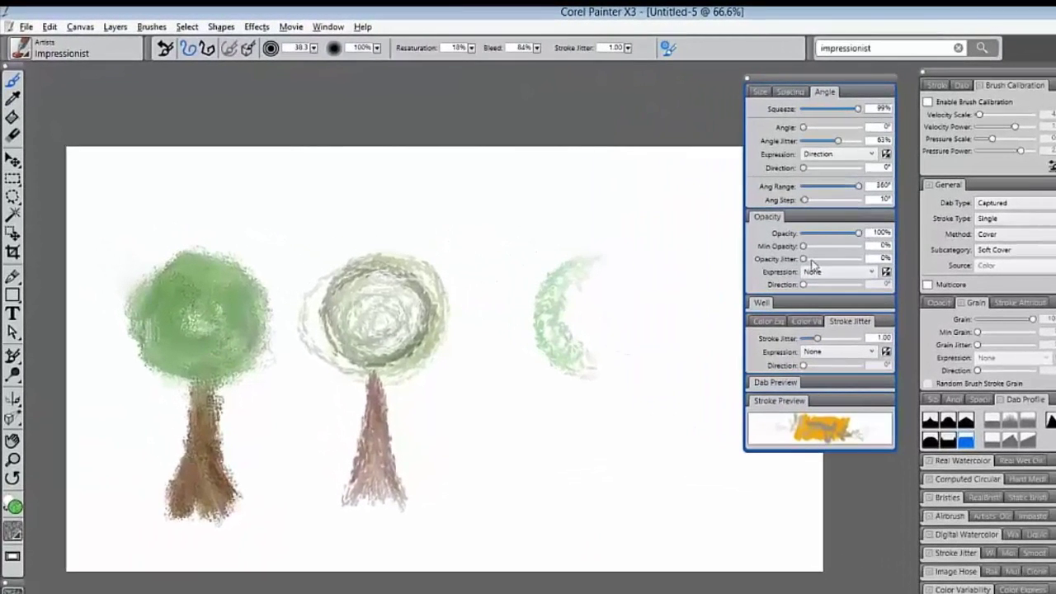
drag(804, 259, 843, 260)
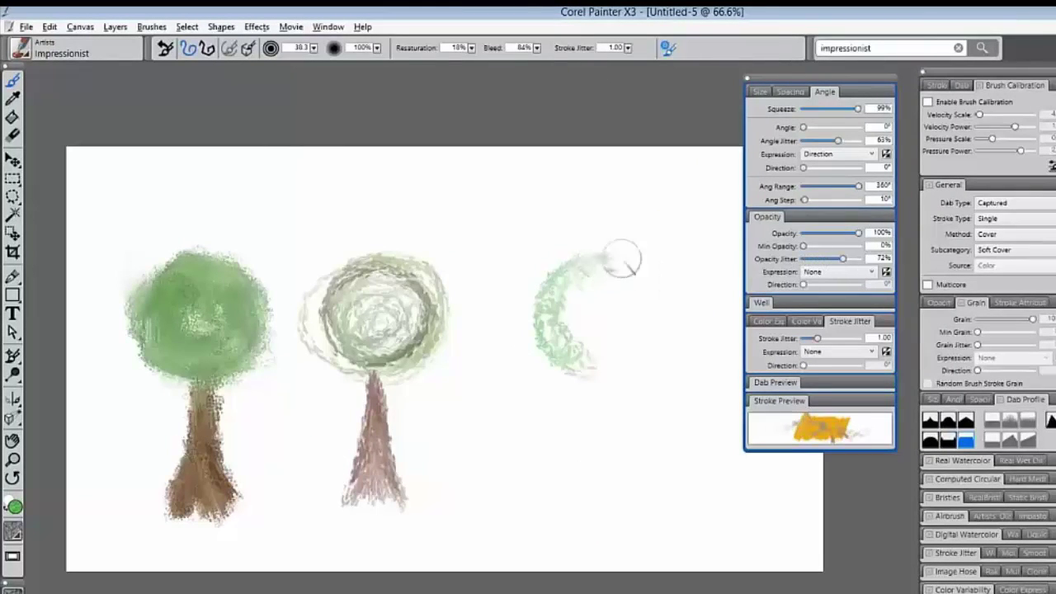
mouse_move(621, 261)
mouse_down()
mouse_move(675, 318)
mouse_move(637, 360)
mouse_move(637, 281)
mouse_move(654, 355)
mouse_move(590, 372)
mouse_move(632, 287)
mouse_move(604, 367)
mouse_move(626, 316)
mouse_move(570, 312)
mouse_move(626, 360)
mouse_move(573, 329)
mouse_move(622, 356)
mouse_move(593, 334)
mouse_move(621, 311)
mouse_move(608, 309)
mouse_move(598, 374)
mouse_move(658, 300)
mouse_move(641, 369)
mouse_move(575, 364)
mouse_move(646, 258)
mouse_move(588, 298)
mouse_move(645, 275)
mouse_move(641, 336)
mouse_up()
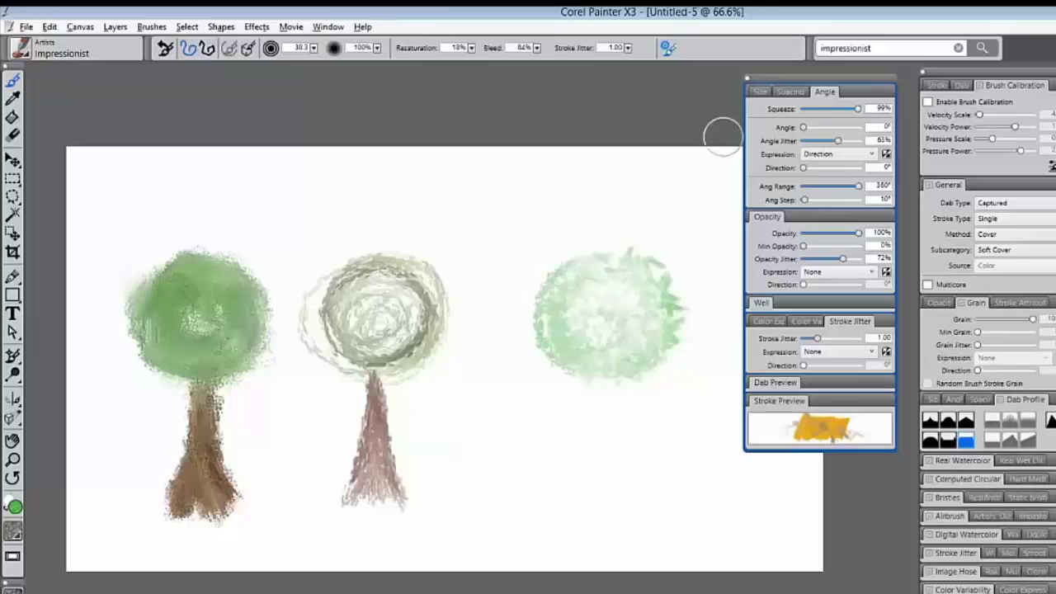
Step: Paint varied leaf-like green strokes over the third crown with Size Jitter set to 54%
click(768, 91)
drag(805, 134, 832, 139)
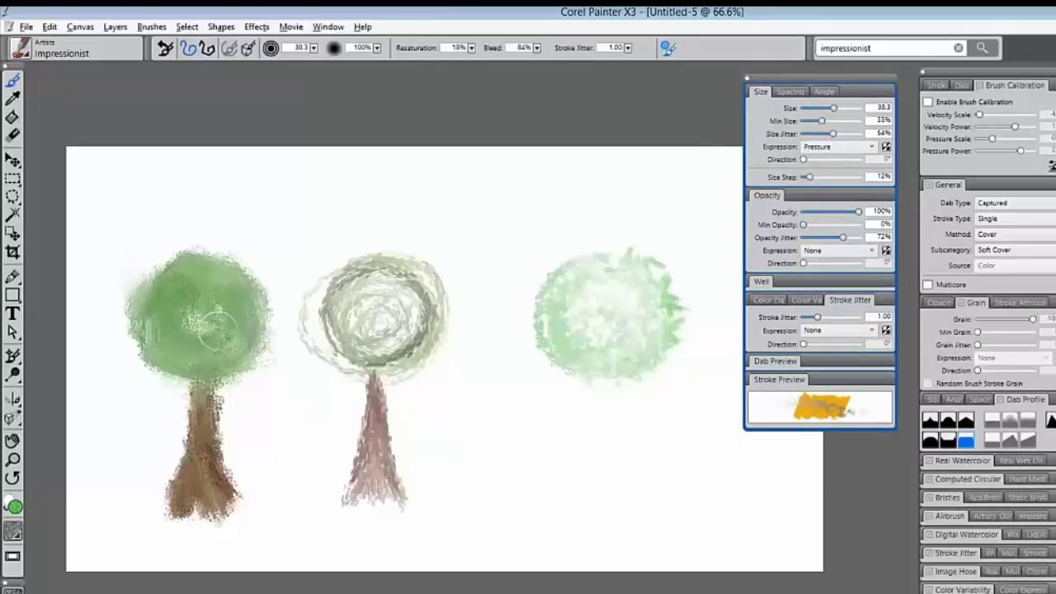
mouse_move(614, 285)
mouse_down()
mouse_move(608, 271)
mouse_move(578, 330)
mouse_move(652, 289)
mouse_move(636, 356)
mouse_move(661, 314)
mouse_move(657, 291)
mouse_move(603, 342)
mouse_move(611, 301)
mouse_up()
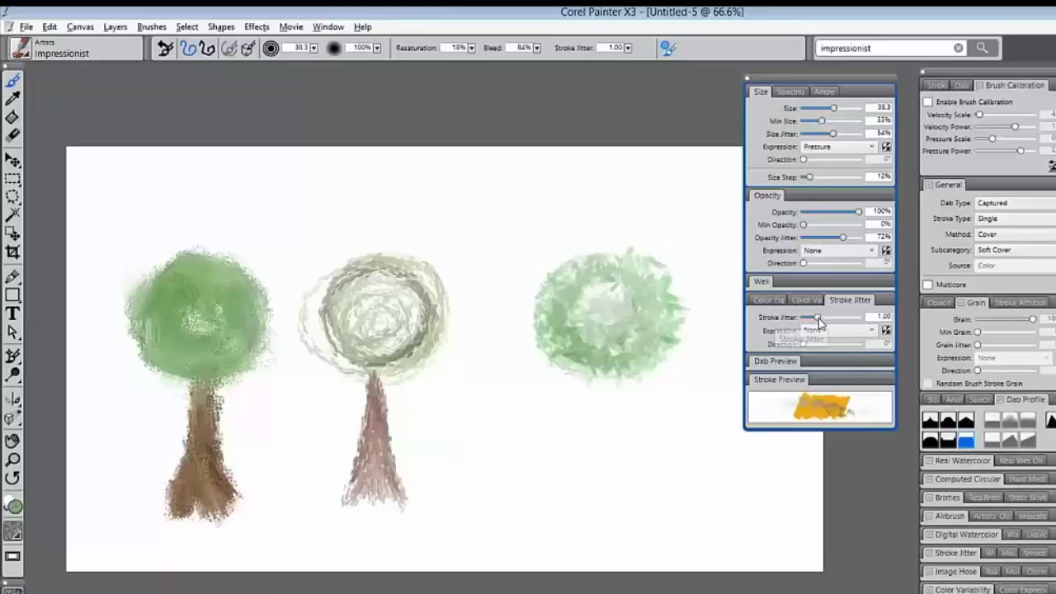
Step: Scatter darker green leaf strokes over and around the third crown with Stroke Jitter set to 4.00
drag(818, 317, 852, 321)
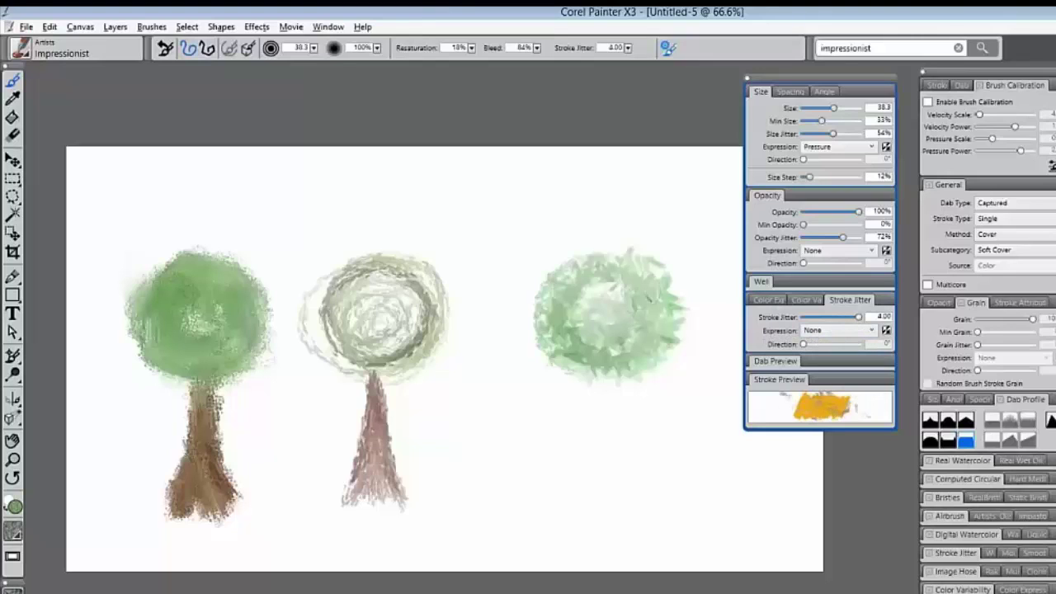
mouse_move(647, 272)
mouse_down()
mouse_move(578, 231)
mouse_move(578, 310)
mouse_move(628, 363)
mouse_move(672, 372)
mouse_move(710, 318)
mouse_move(594, 301)
mouse_move(604, 314)
mouse_up()
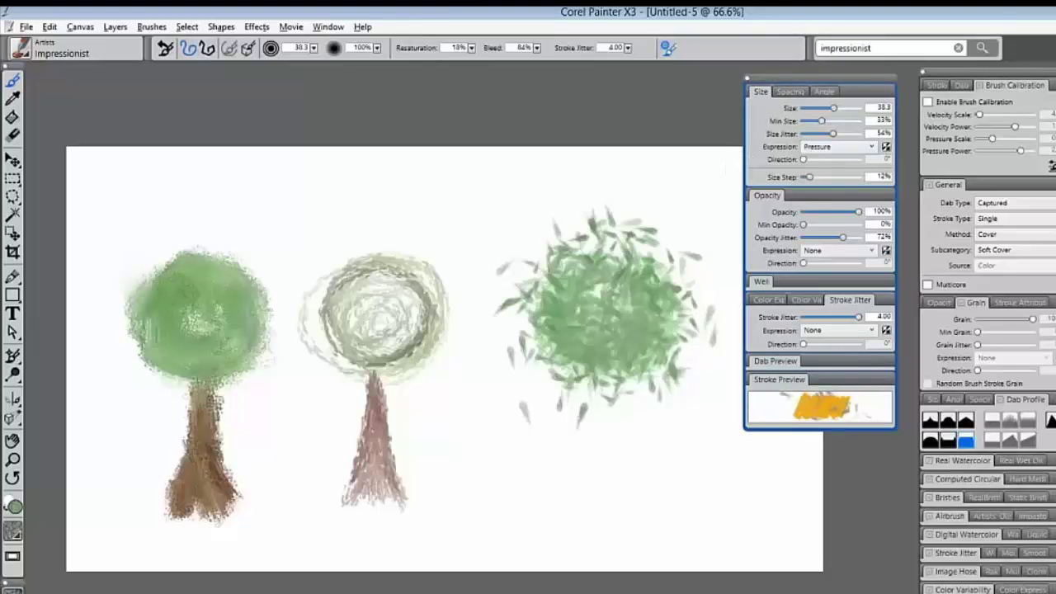
Step: Create a new color set from the image, named New Color Set, with Max Colors set to 7
click(924, 70)
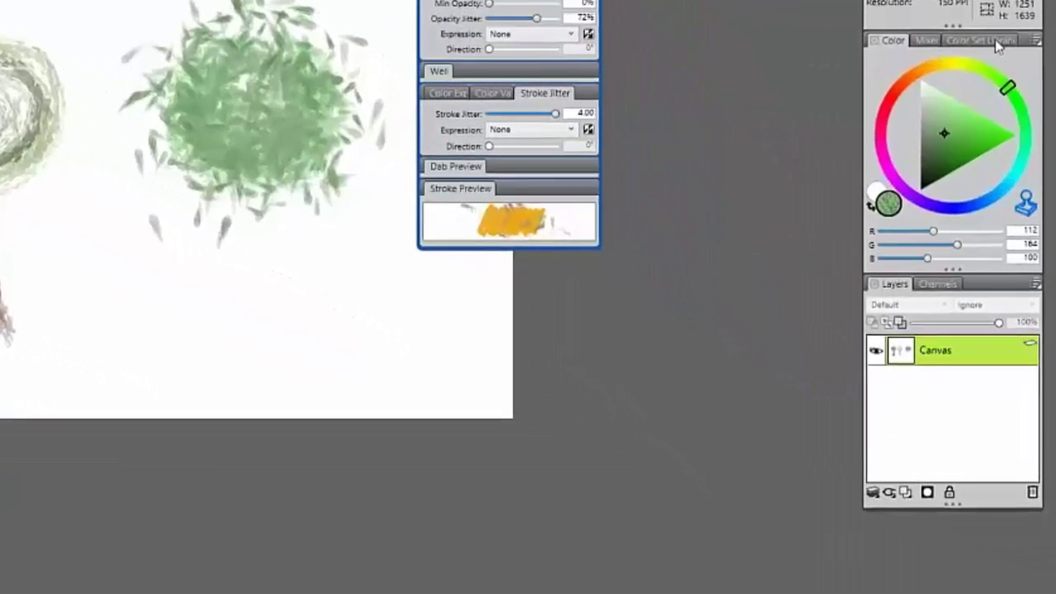
click(1000, 210)
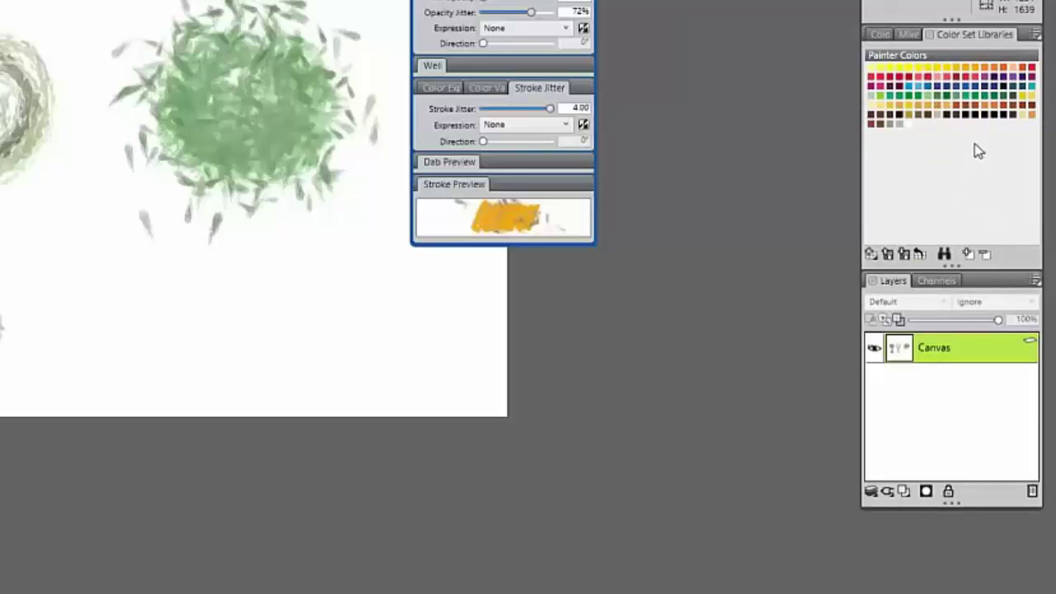
click(1036, 34)
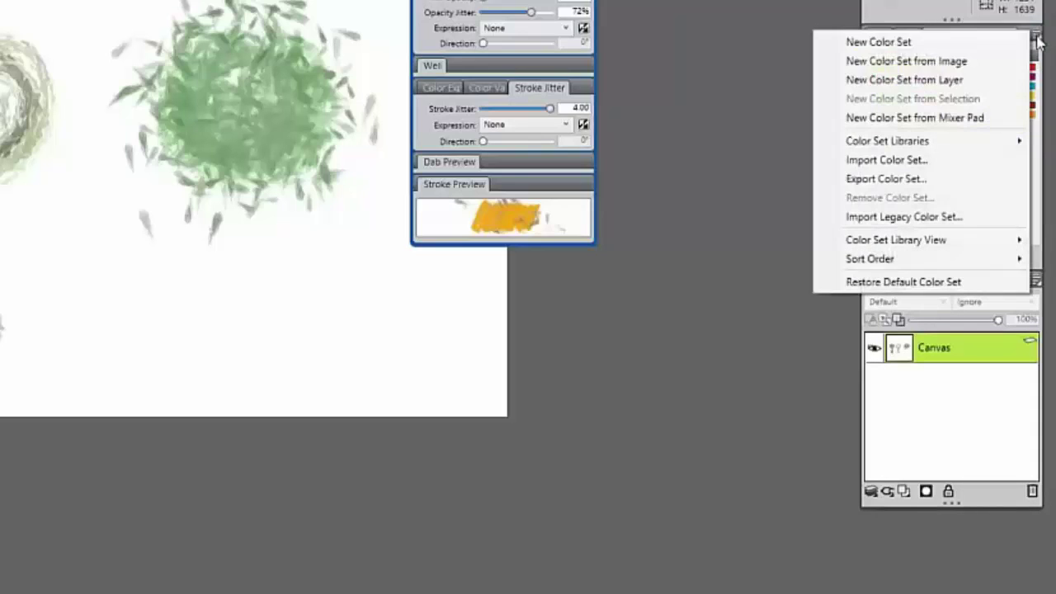
click(978, 66)
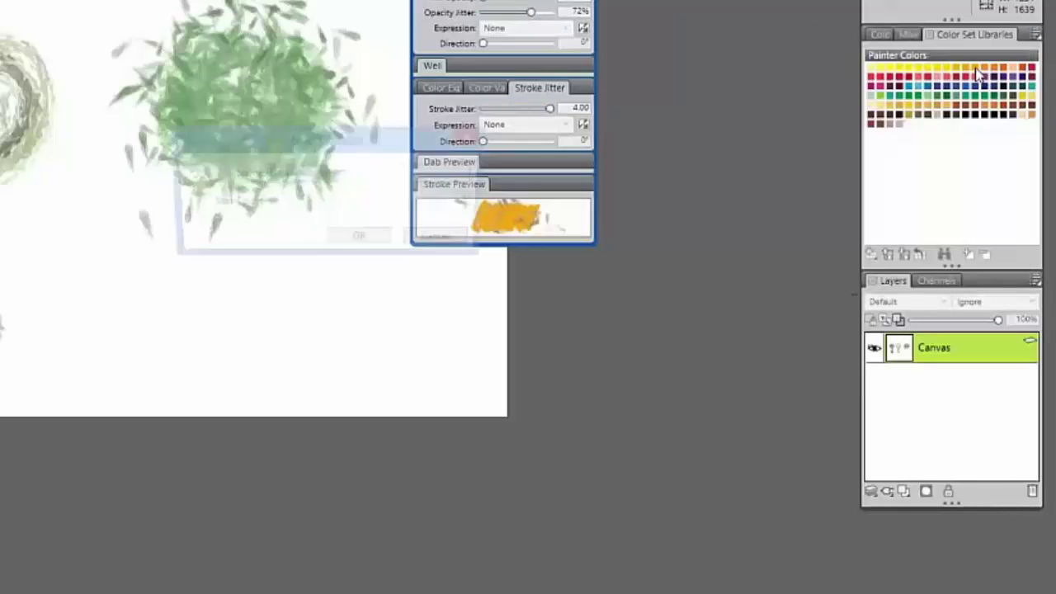
click(268, 207)
drag(270, 210, 255, 210)
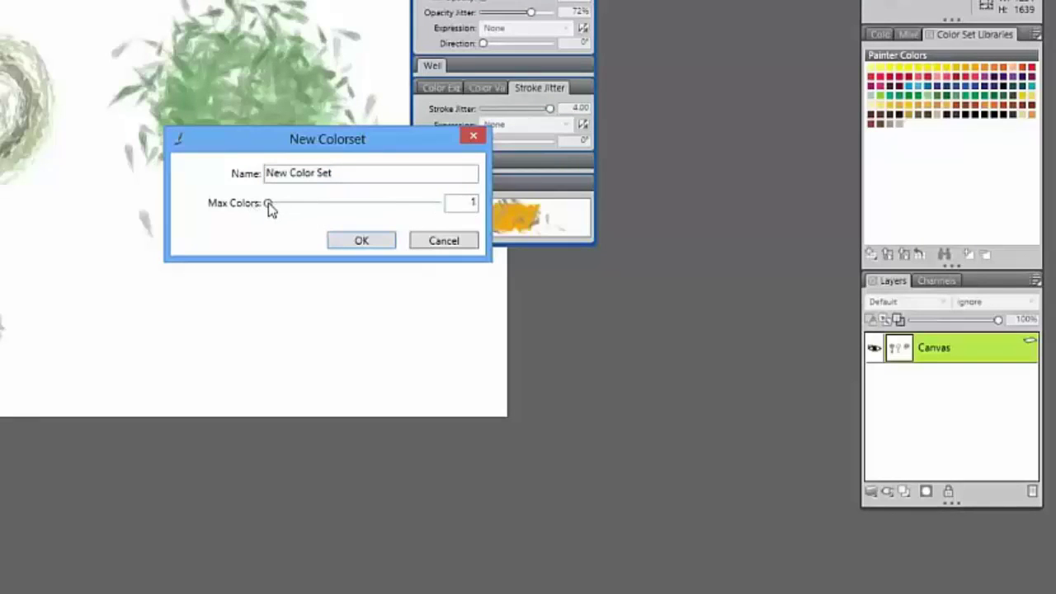
drag(269, 206, 468, 221)
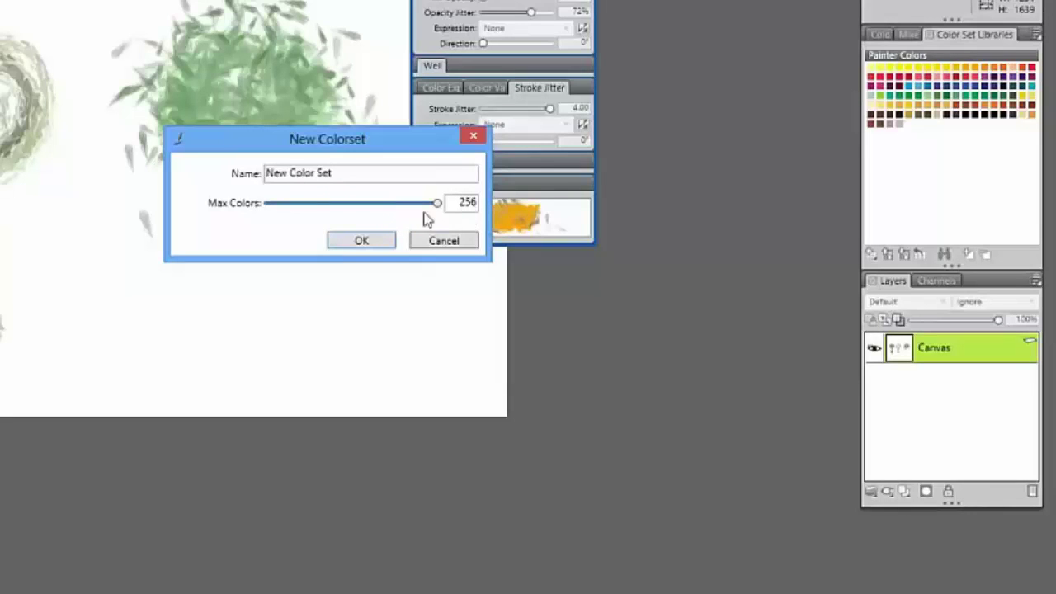
drag(426, 215, 278, 206)
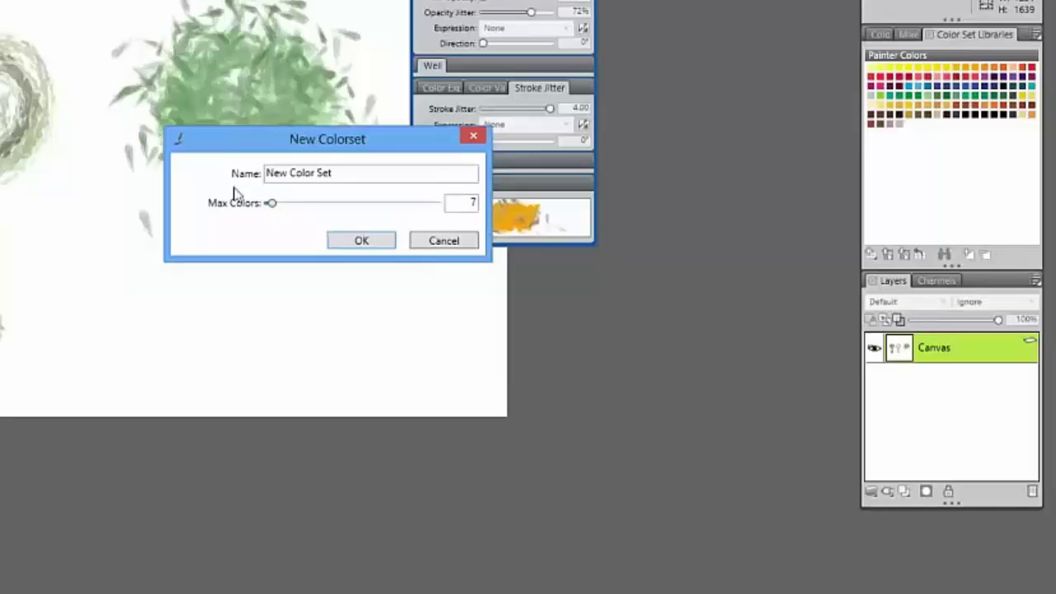
click(367, 241)
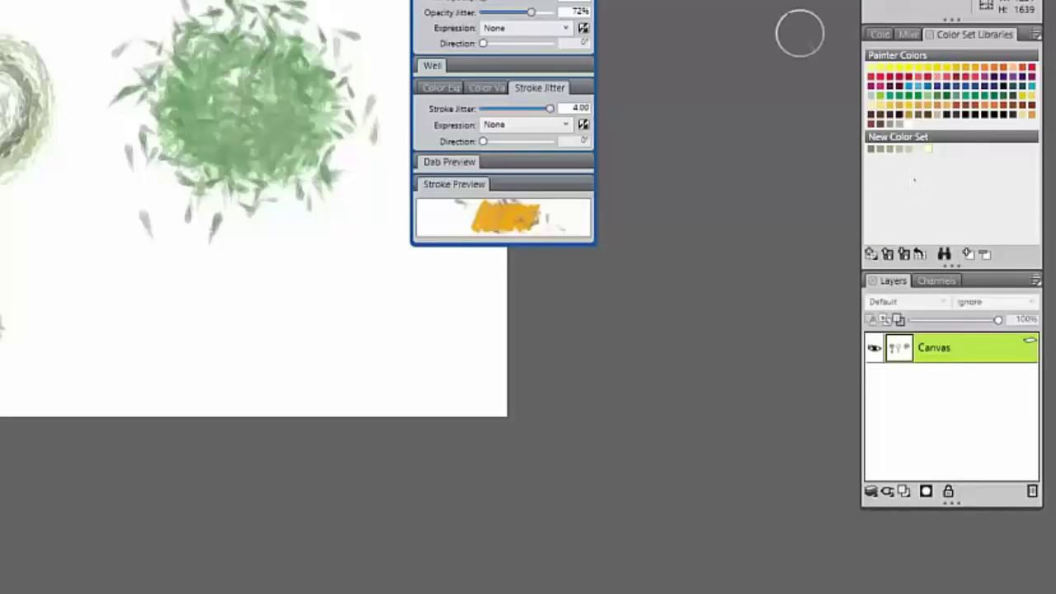
Step: Search the brushes for "real watercolor, detail" and choose the Real Wet Detail brush
drag(503, 2, 640, 0)
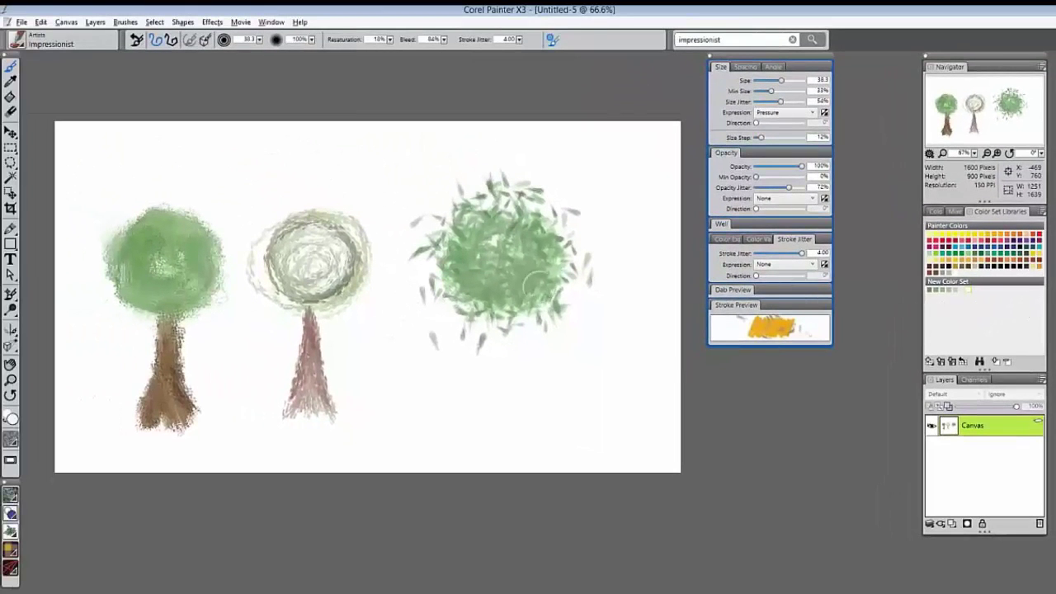
key(Return)
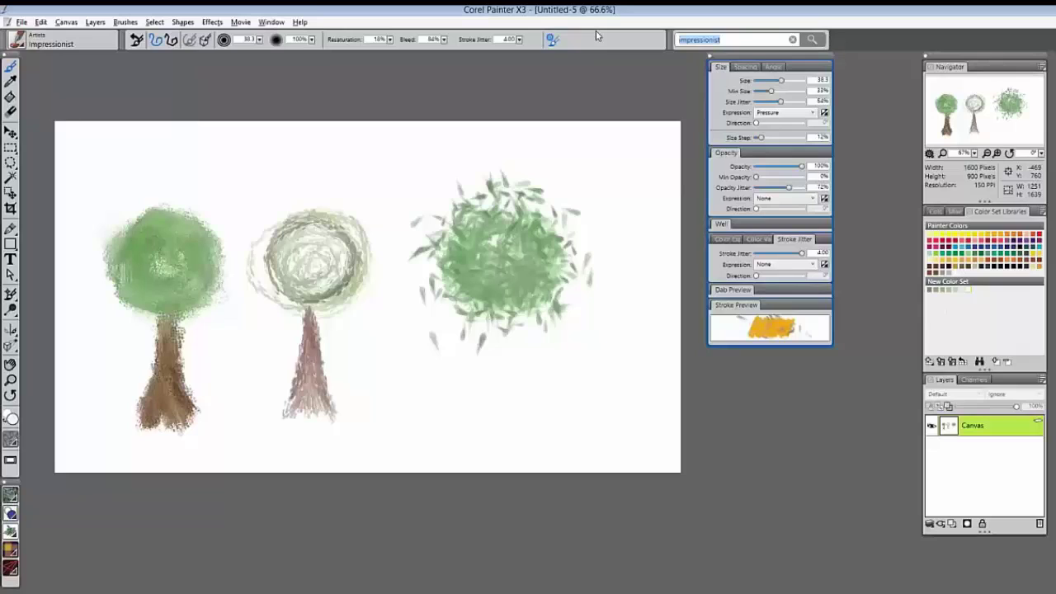
text(real watercolor, d)
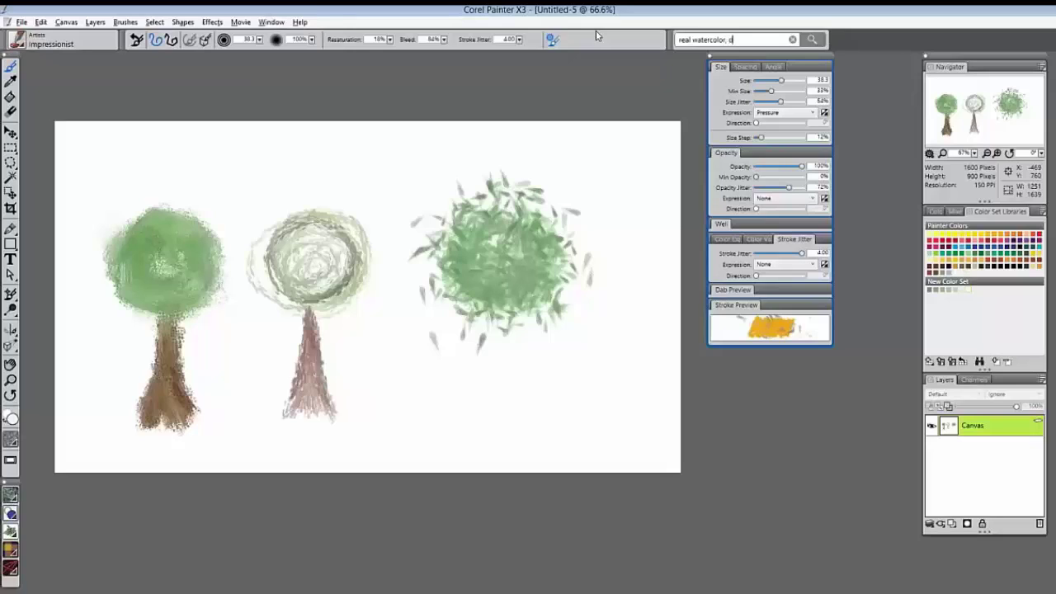
text(etail)
key(Return)
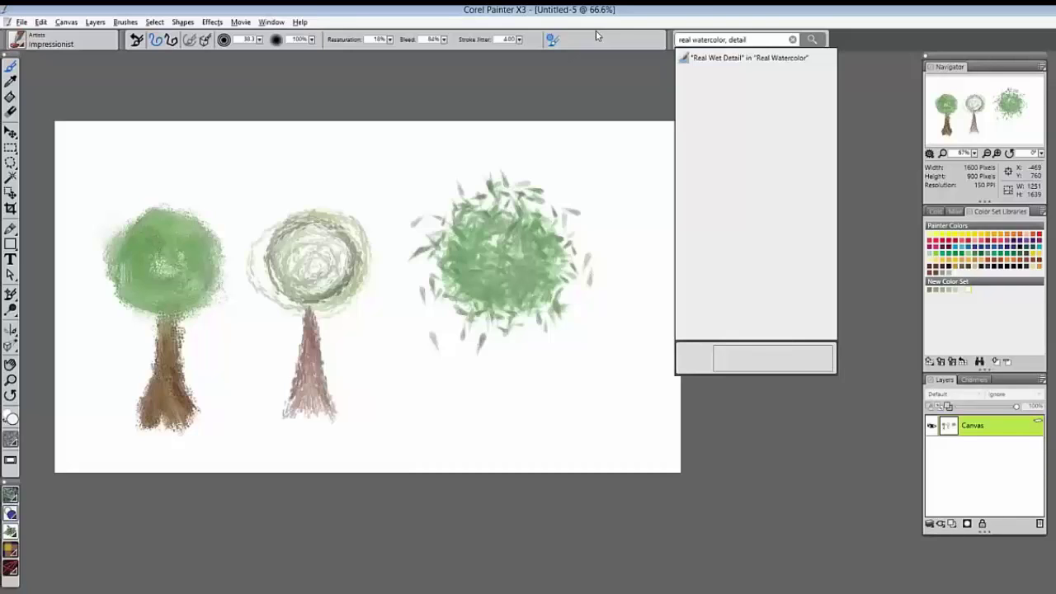
click(757, 60)
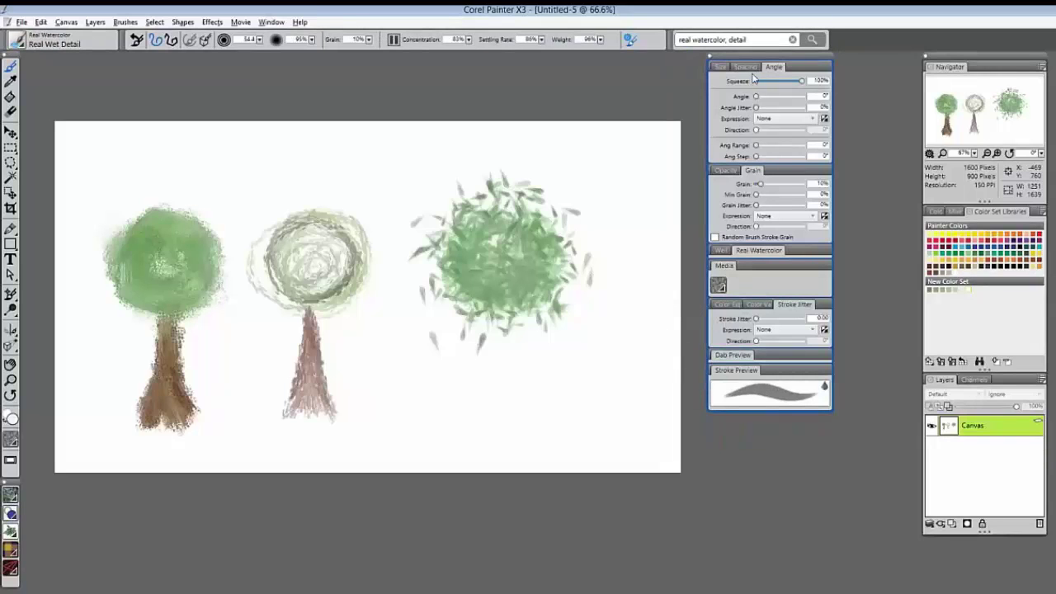
Step: Choose the black-and-white grid paper texture for the brush and pick a bright green paint color
click(720, 284)
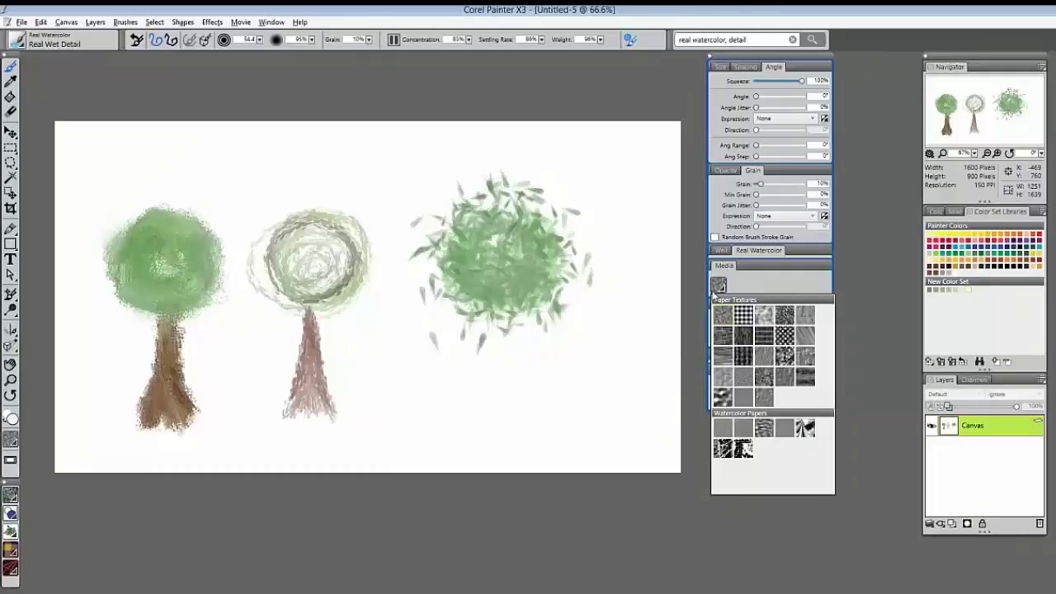
click(744, 316)
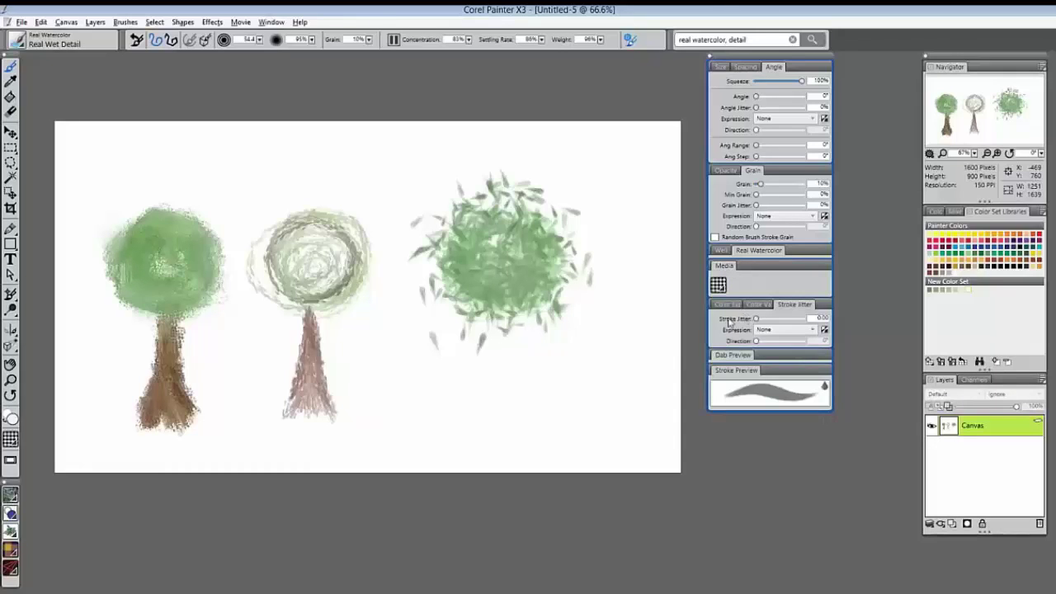
click(935, 213)
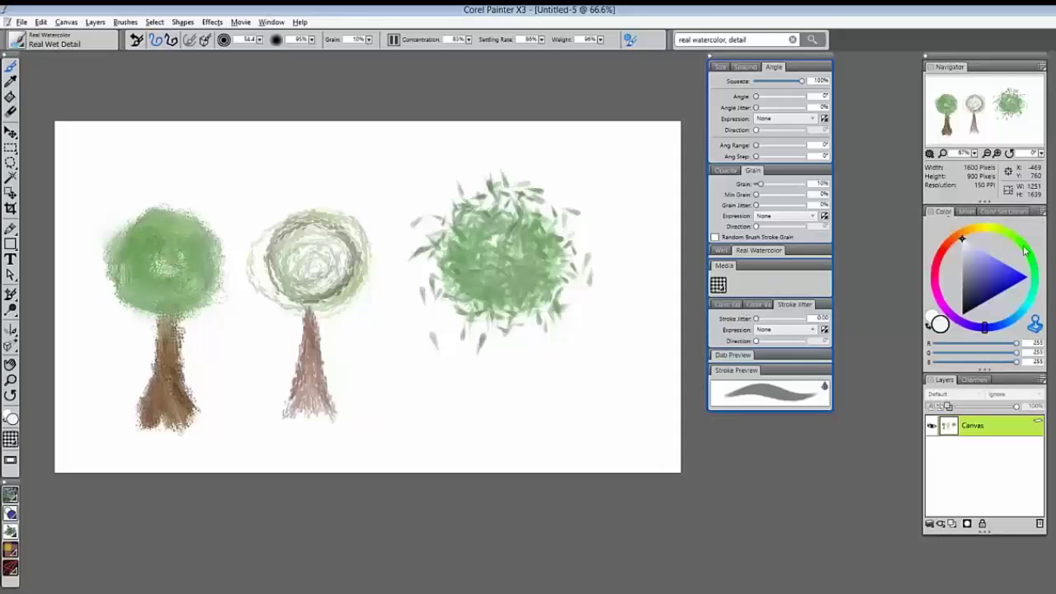
click(1036, 268)
click(1009, 281)
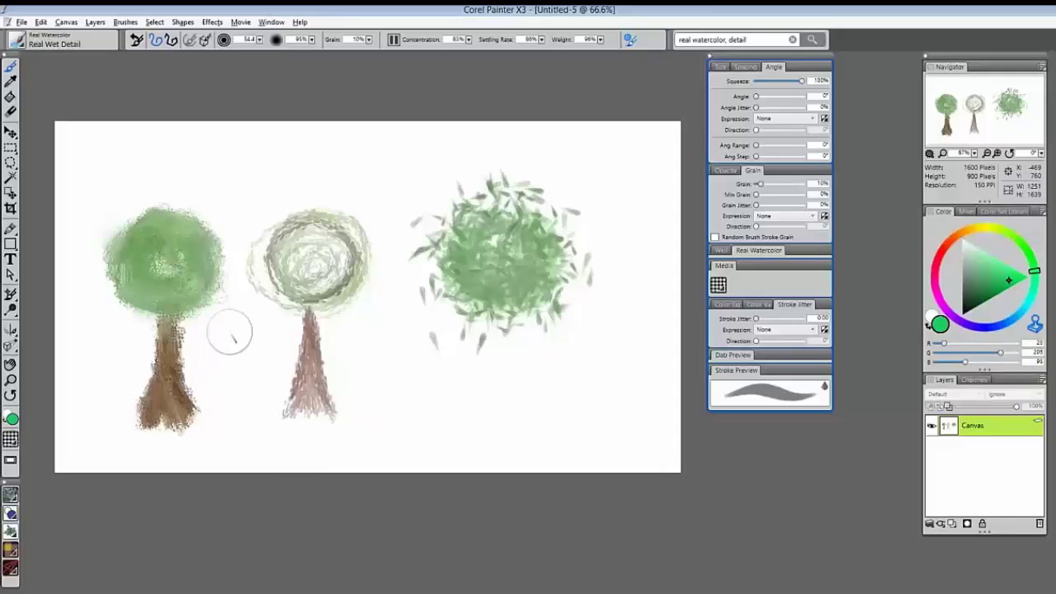
Step: Paint a bright green watercolor ground stripe across the full canvas width over the bases of the tree trunks
click(660, 416)
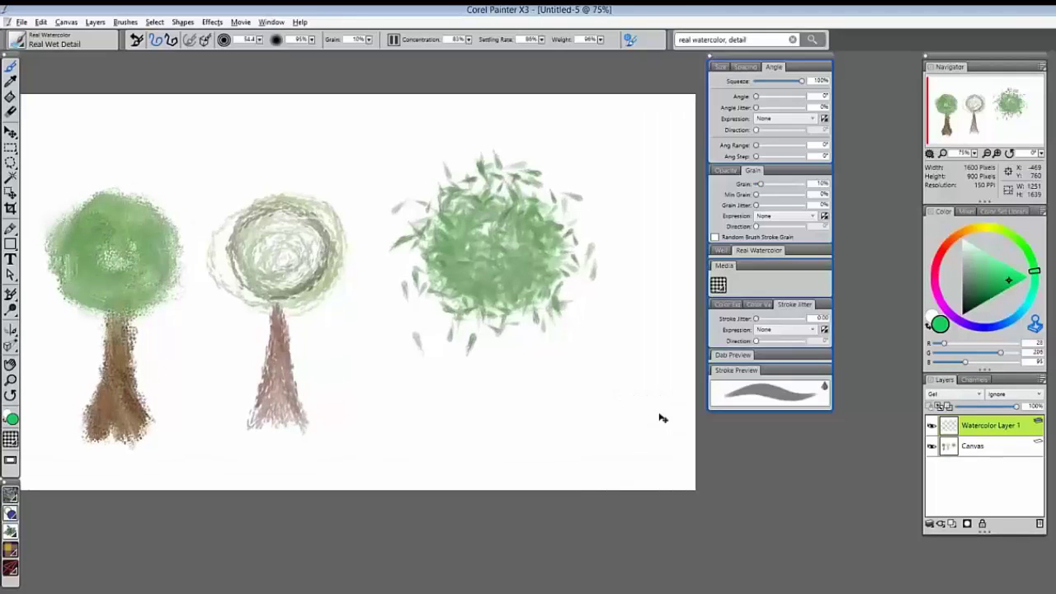
key(ctrl+plus)
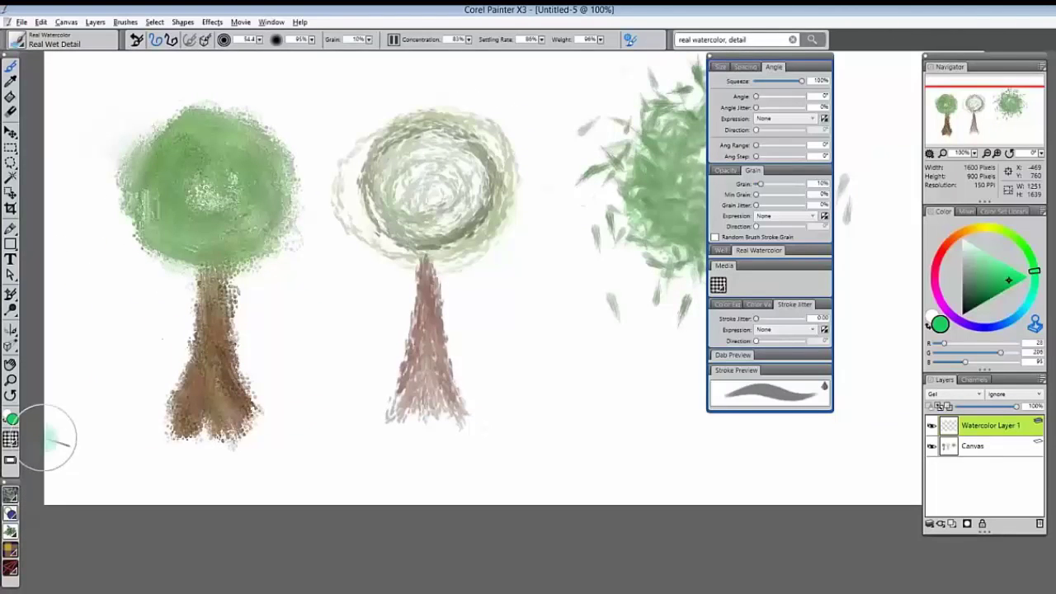
mouse_move(47, 437)
mouse_down()
mouse_move(536, 417)
mouse_move(921, 422)
mouse_up()
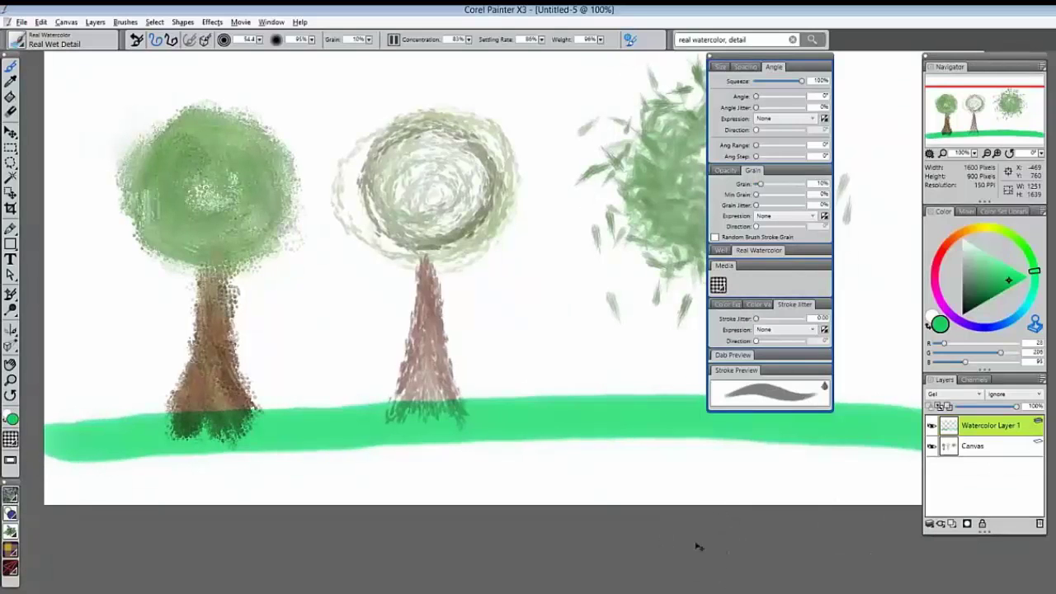
Step: Search the brushes for "flowmap" and choose the Noisy Flowmap Fringe variant
key(ctrl+plus)
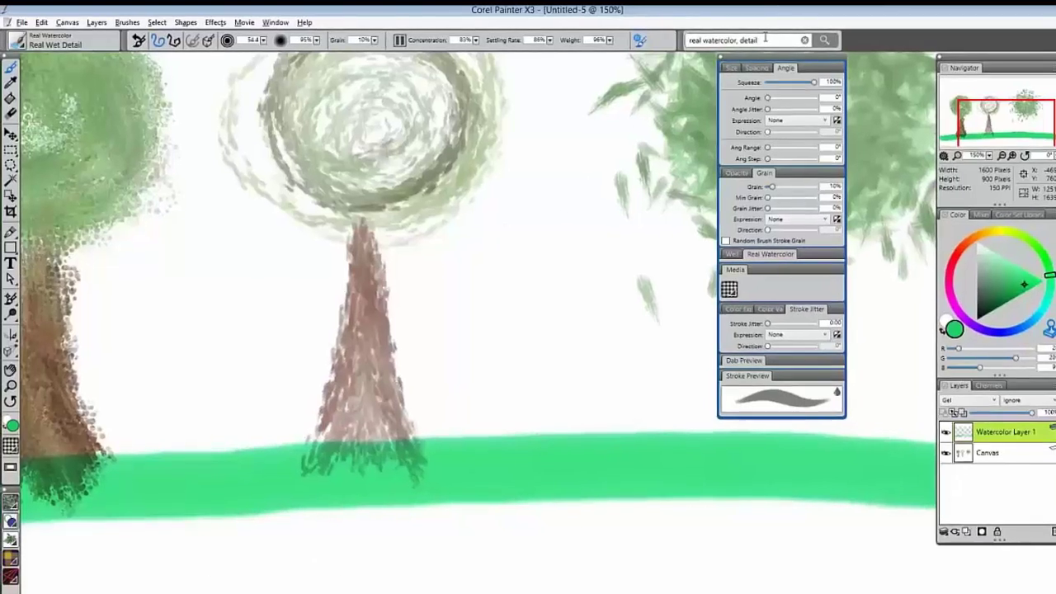
click(766, 38)
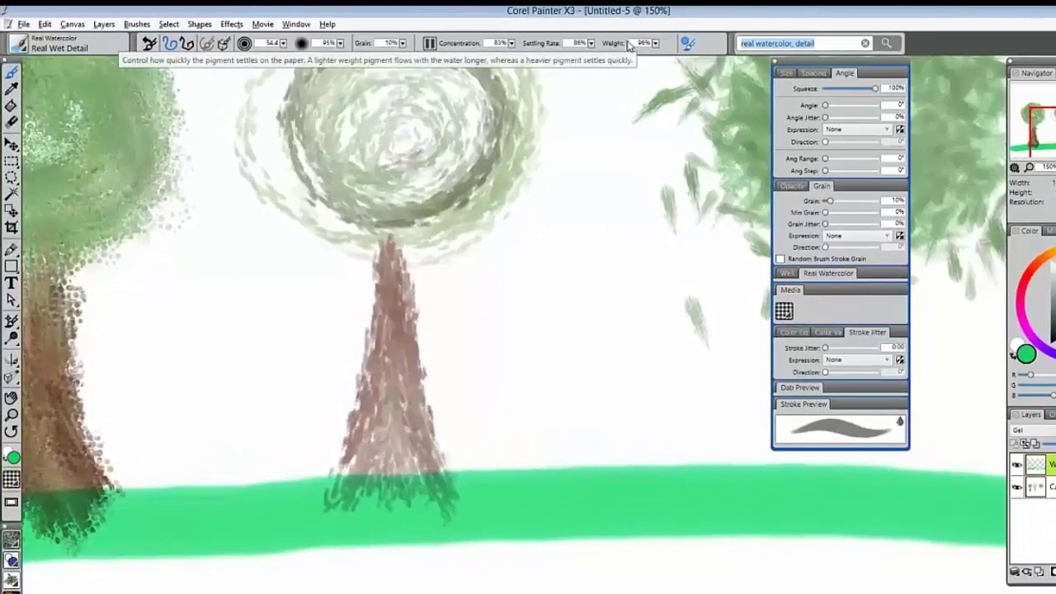
key(BackSpace)
text(flowmap)
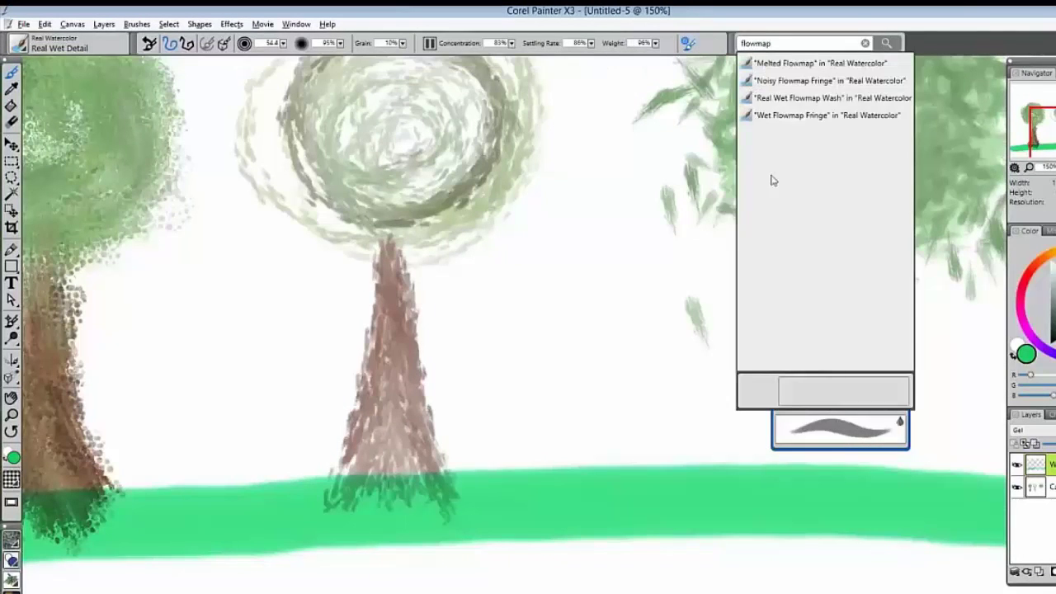
click(825, 81)
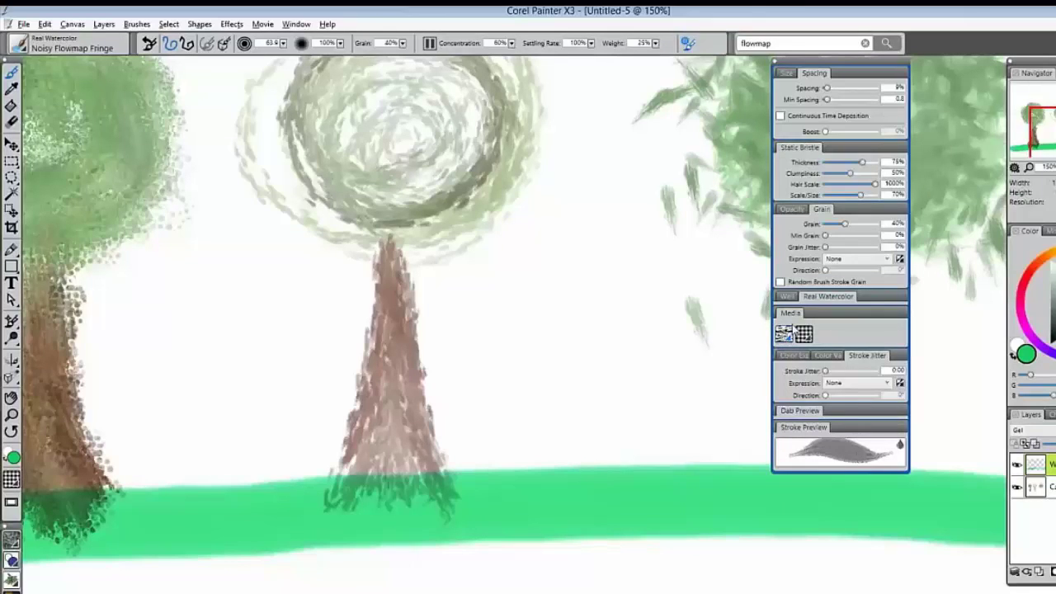
Step: Paint a darker green, paper-textured band across the canvas along the lower edge of the ground stripe with Noisy Flowmap Fringe
click(783, 333)
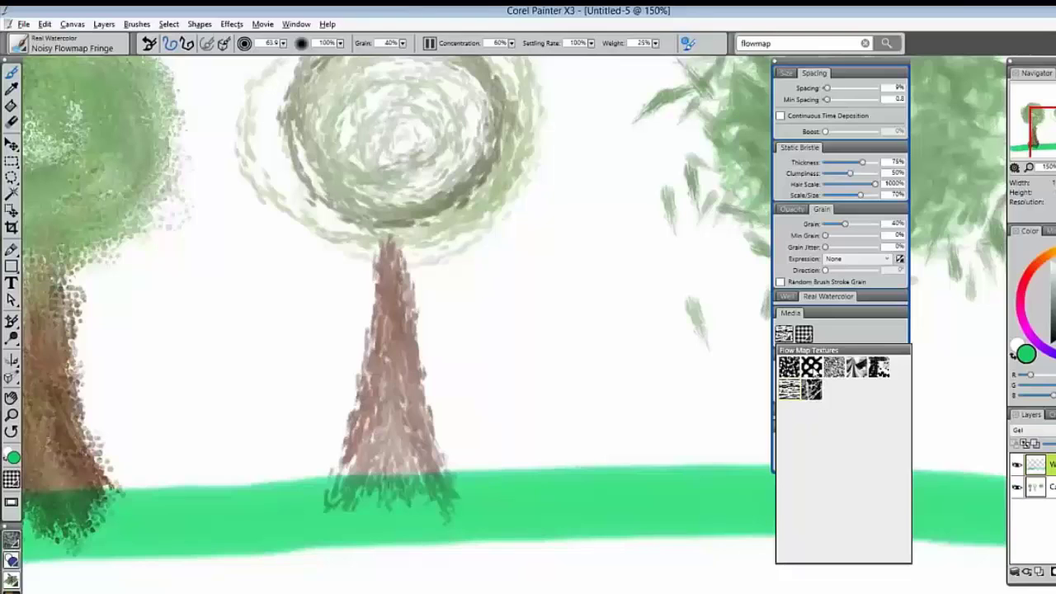
click(816, 336)
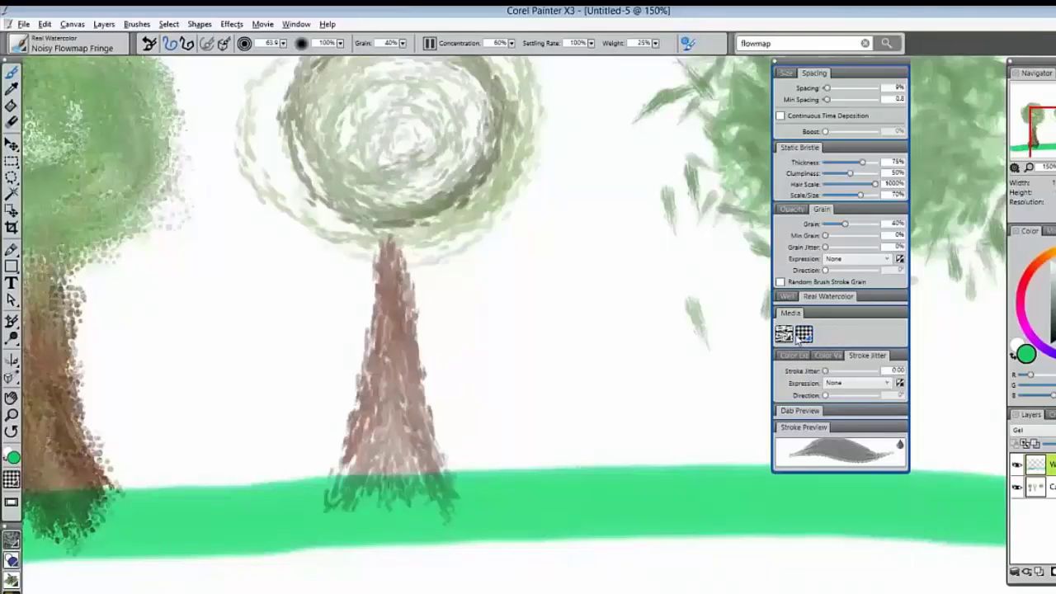
click(799, 335)
click(794, 395)
drag(570, 452, 661, 382)
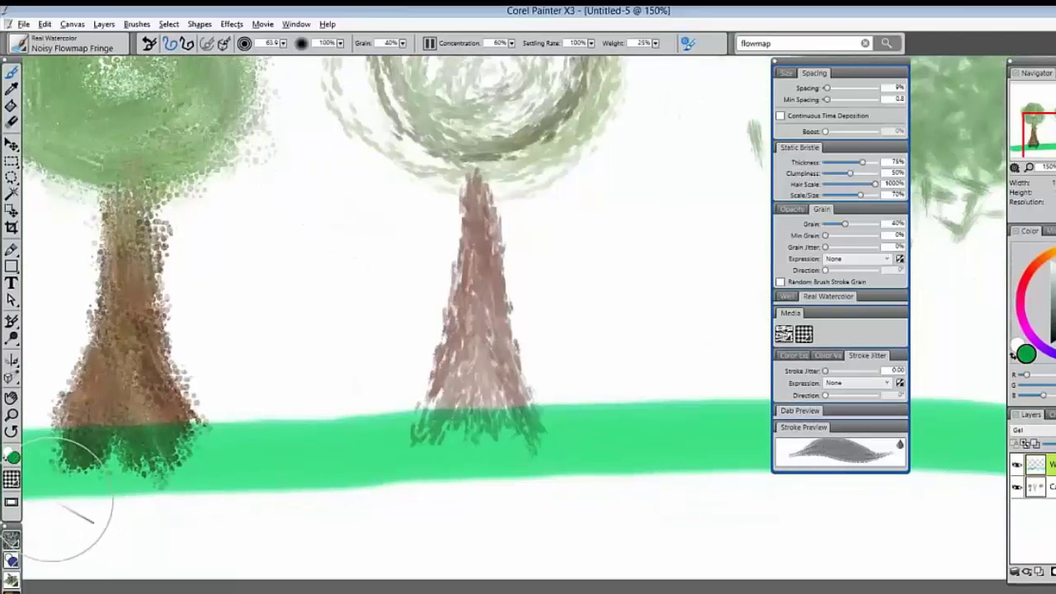
mouse_move(66, 516)
mouse_down()
mouse_move(71, 531)
mouse_move(229, 507)
mouse_move(1005, 507)
mouse_up()
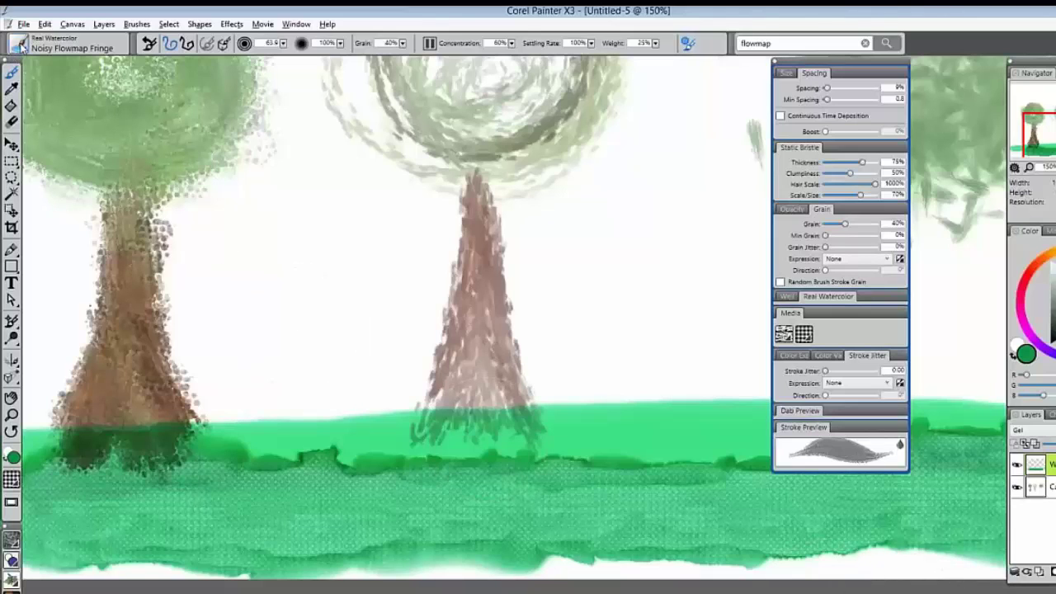
Step: Import the Buttery Oils brush category from the Skip Allen brushes folder into the brush library
click(20, 47)
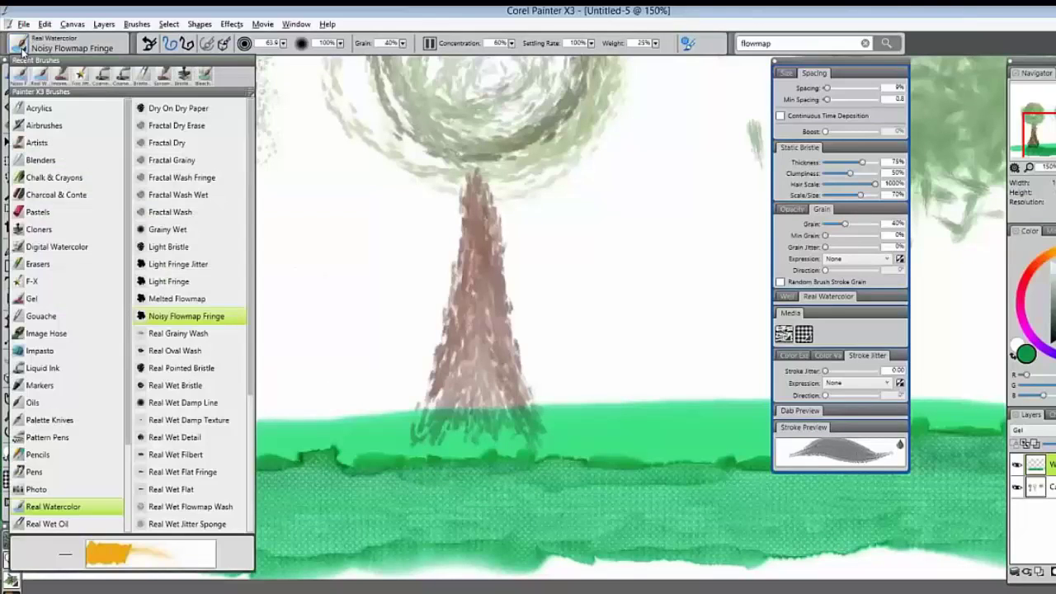
click(249, 94)
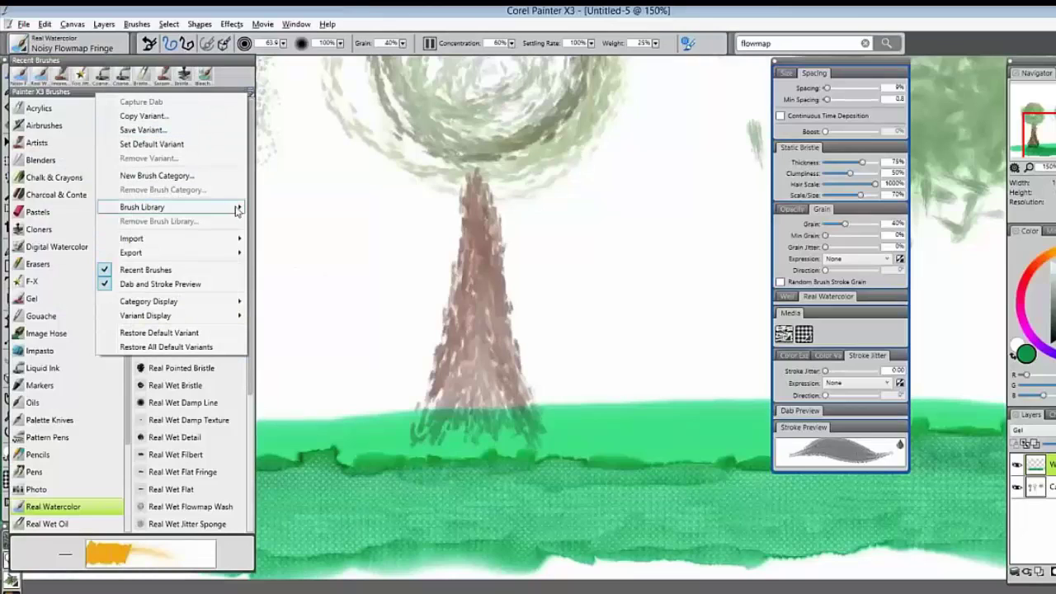
mouse_move(237, 209)
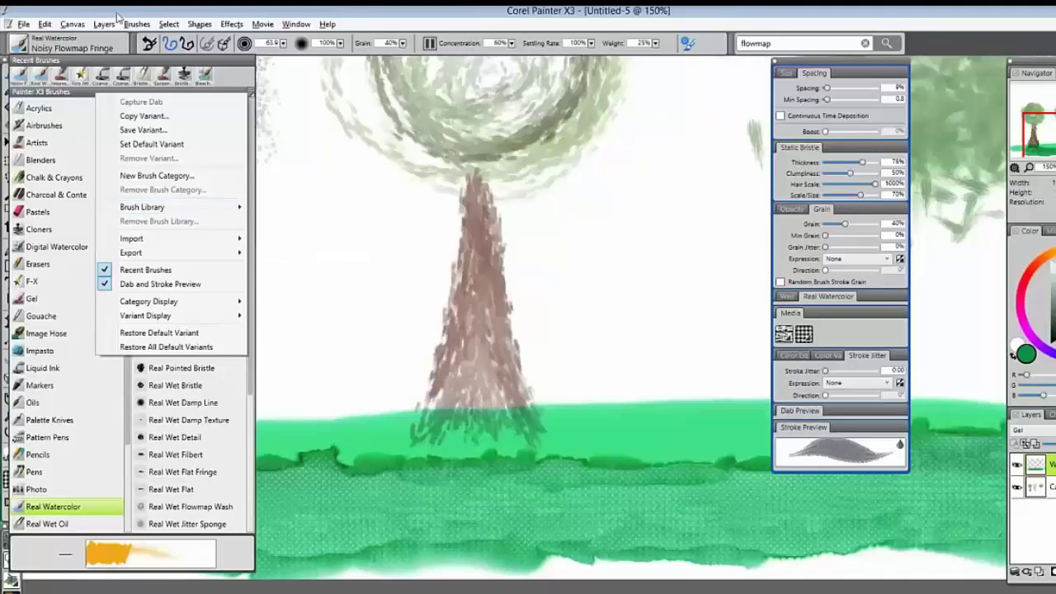
click(250, 93)
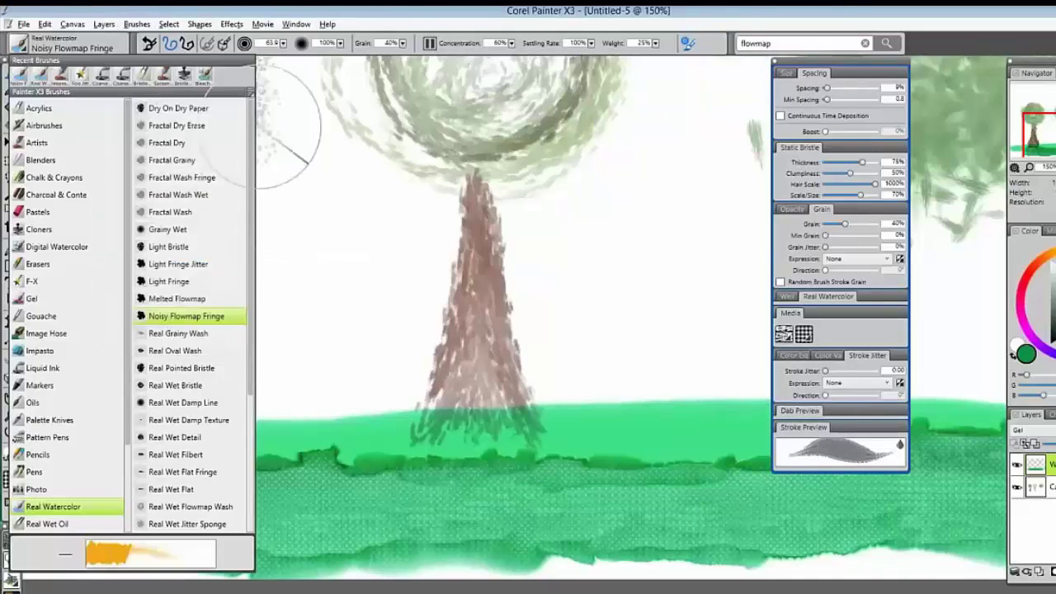
click(252, 94)
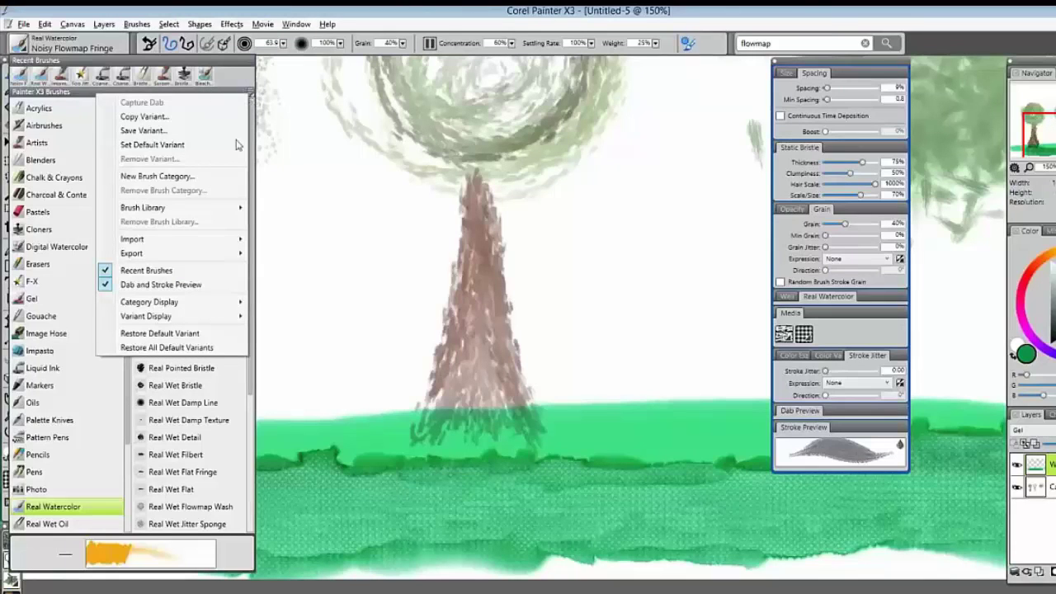
mouse_move(240, 240)
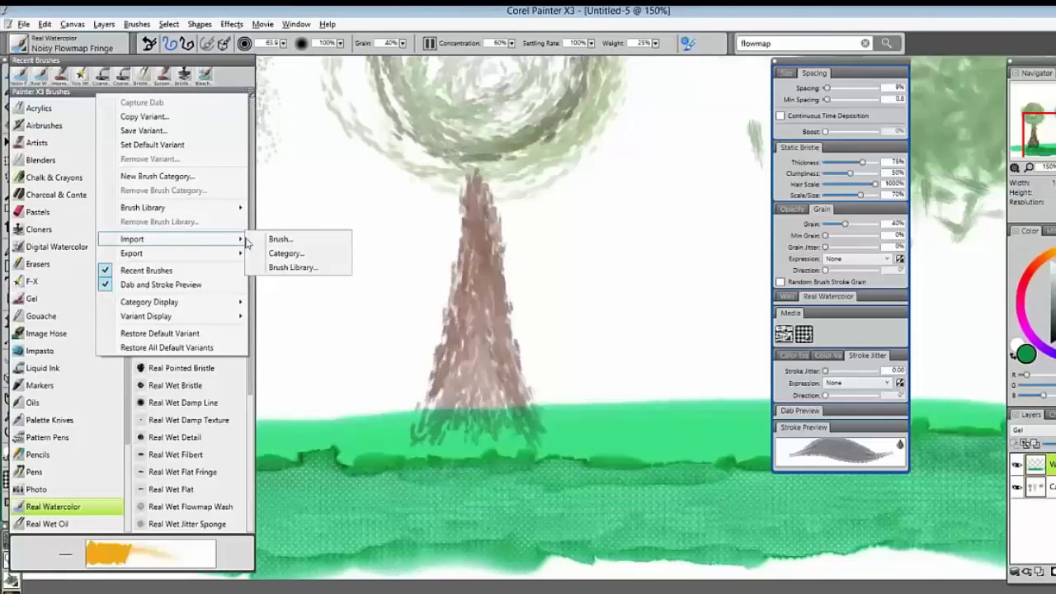
click(303, 258)
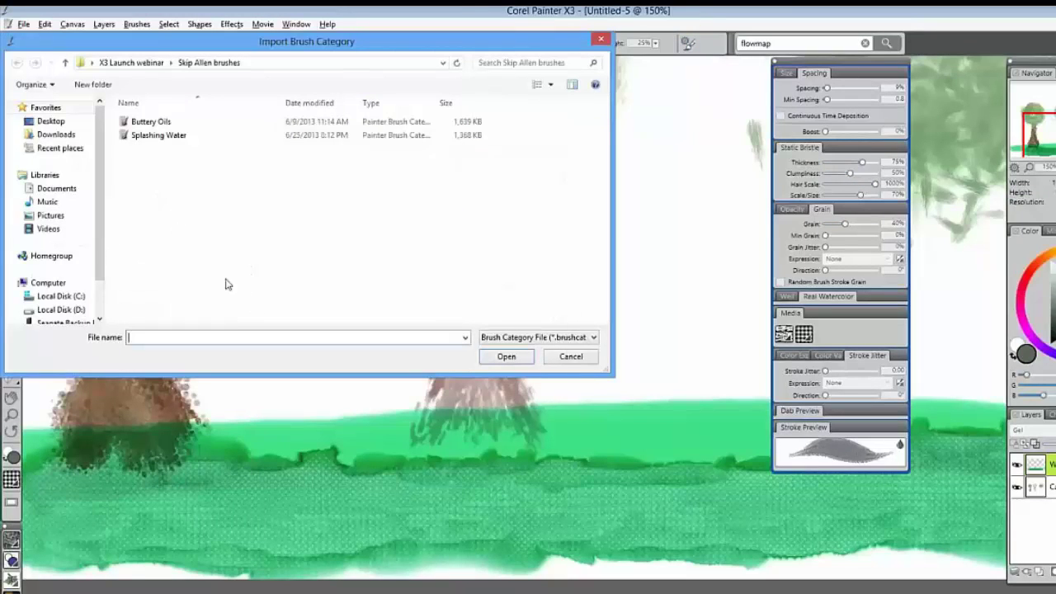
click(142, 124)
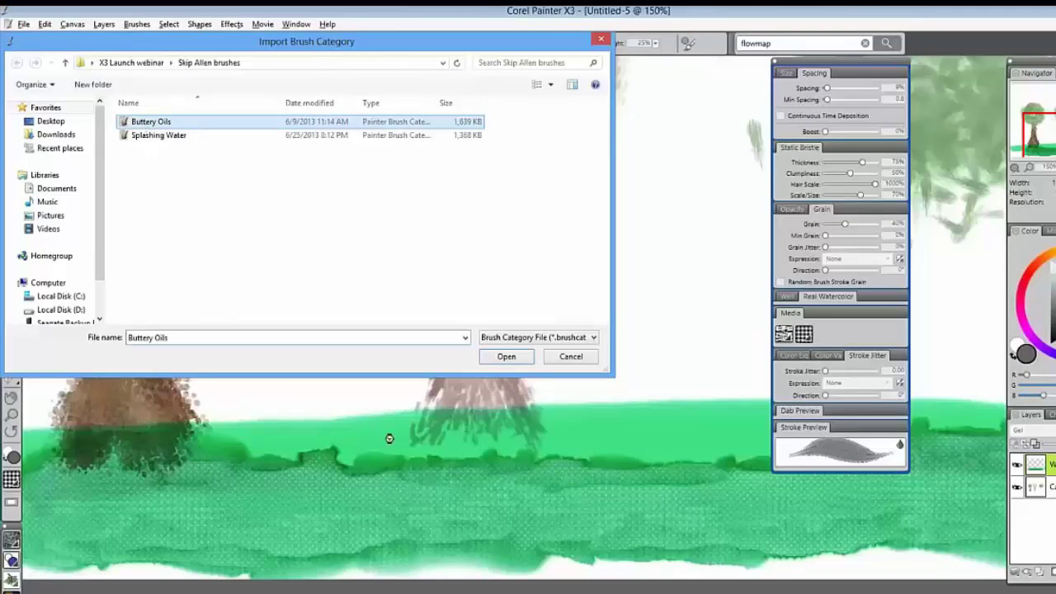
key(Return)
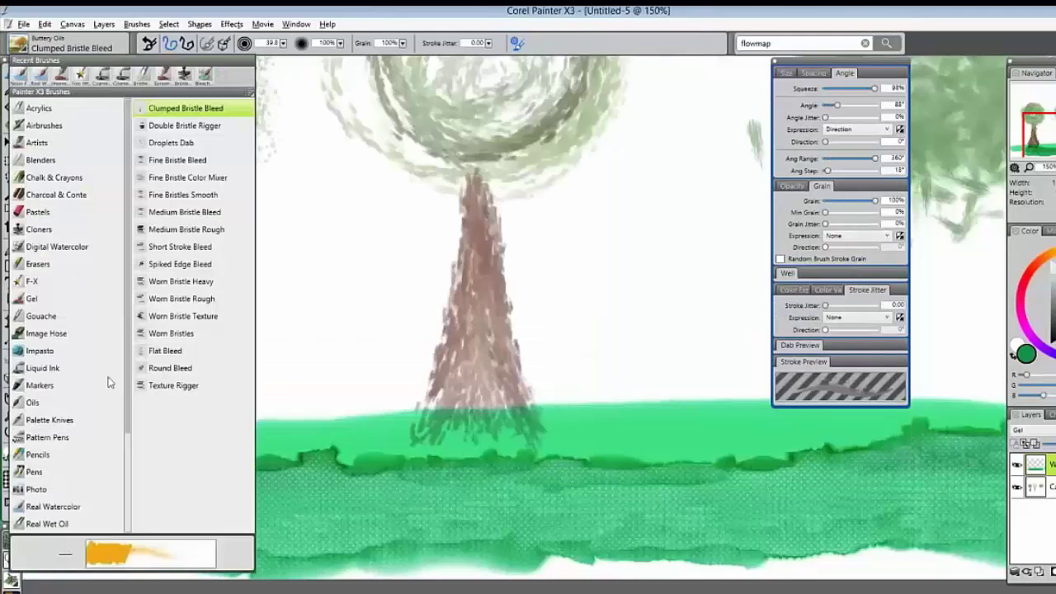
Step: Check the brush library's category list through to its end for the imported Buttery Oils category
click(23, 48)
drag(132, 411, 132, 544)
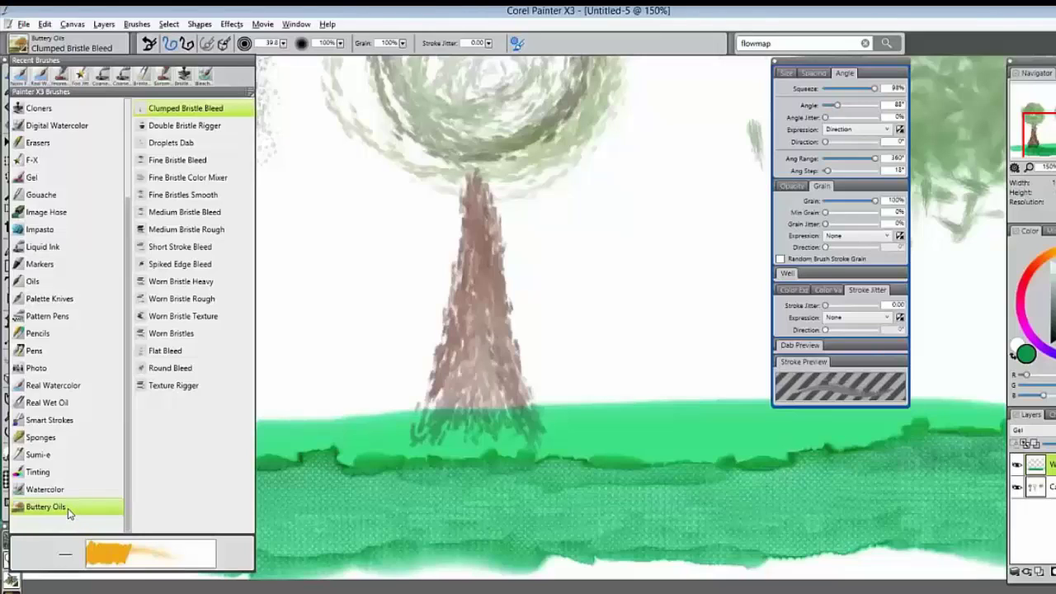
scroll(130, 359, up, 5)
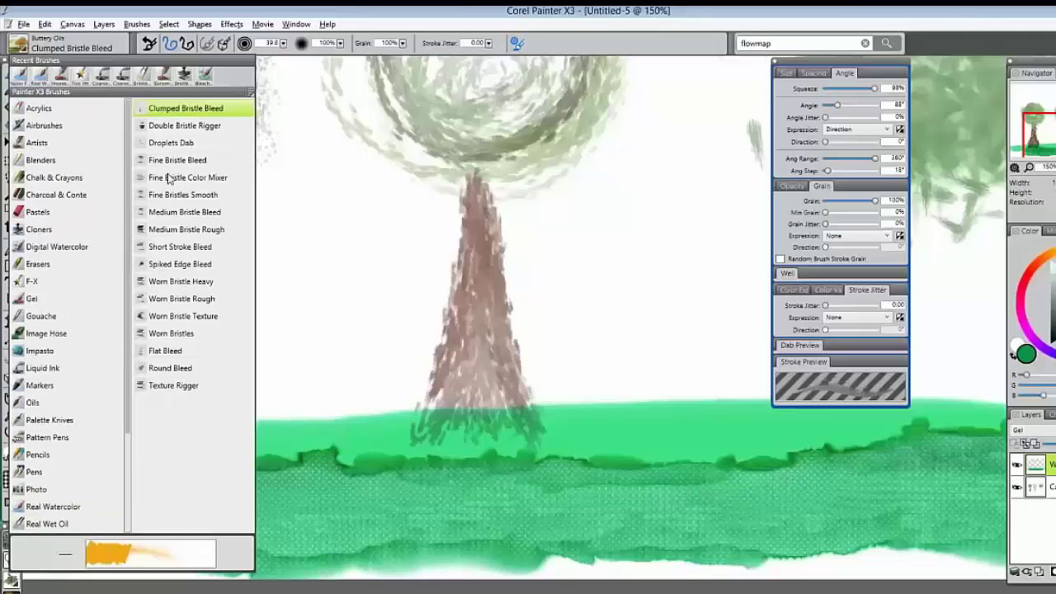
Step: Select the Impressionist variant from Artists, place it in a new custom palette on the canvas, and close that palette
click(37, 144)
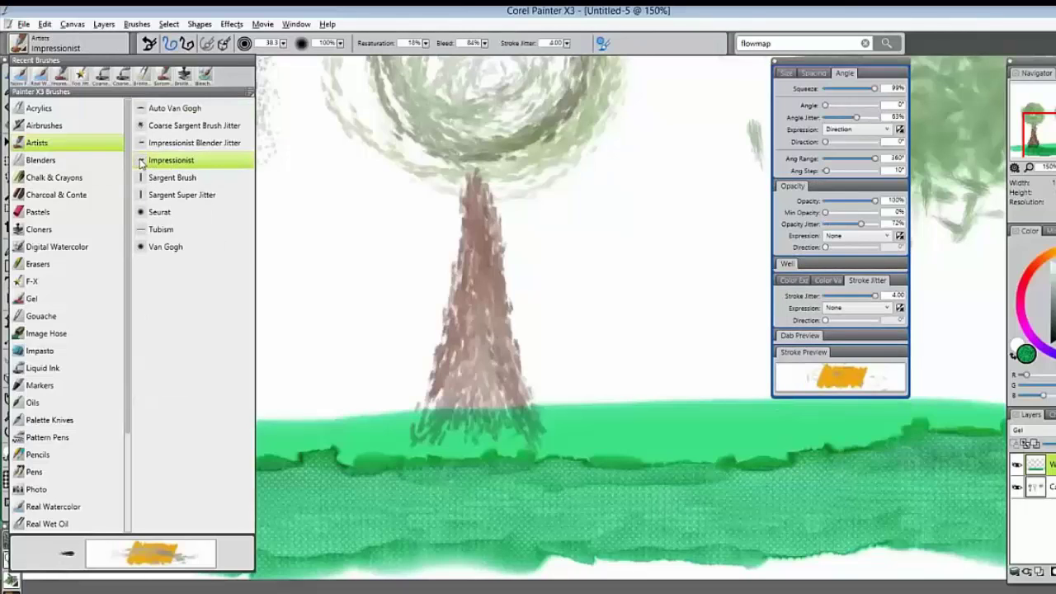
drag(140, 162, 472, 265)
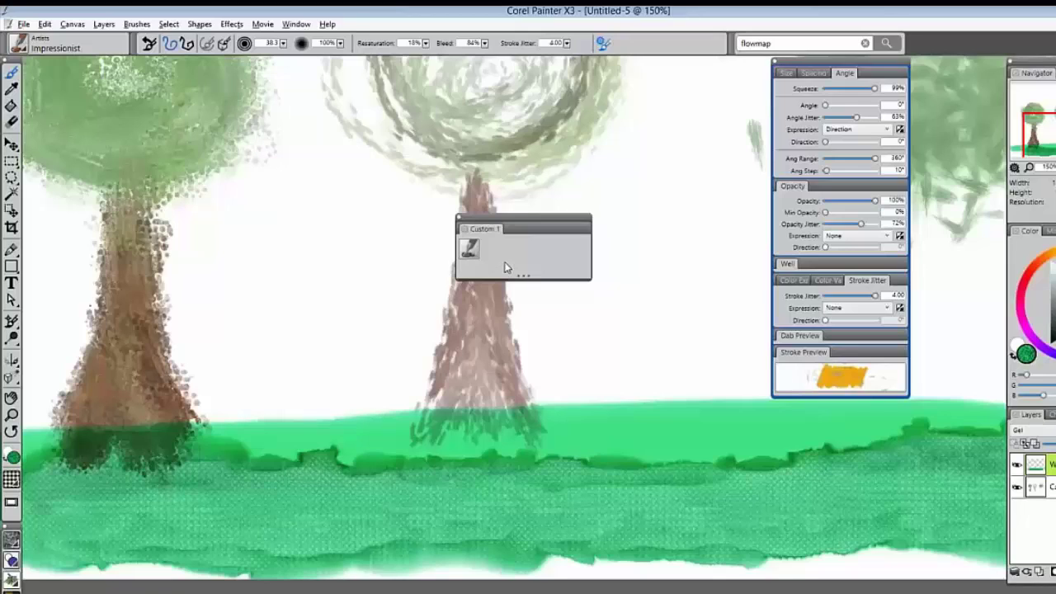
click(460, 223)
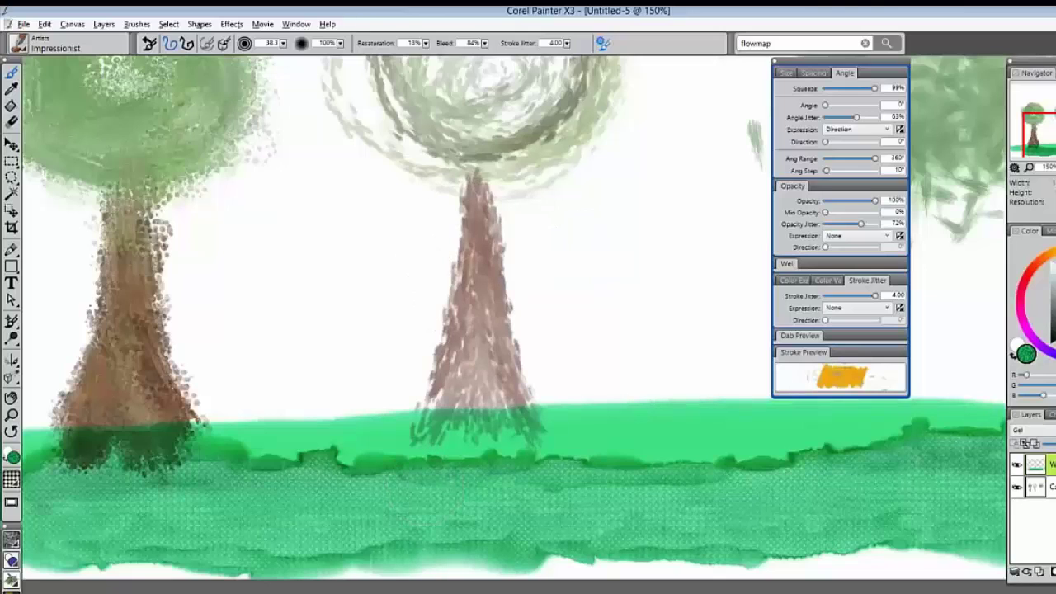
Step: Create a custom palette from Noisy Flowmap Fringe in the "flowmap" brush search results, and close that palette
click(786, 43)
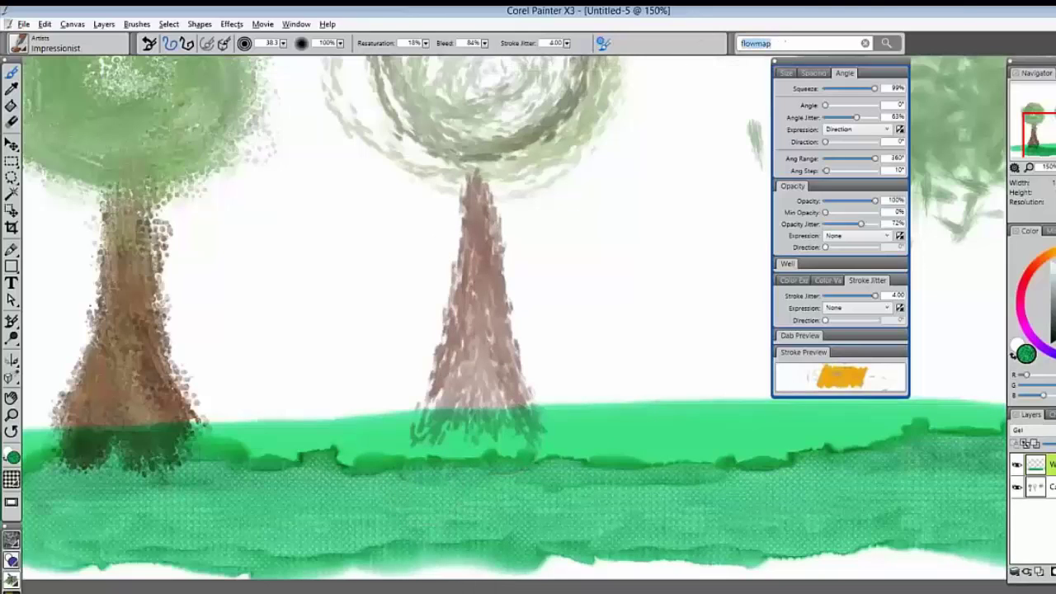
click(888, 43)
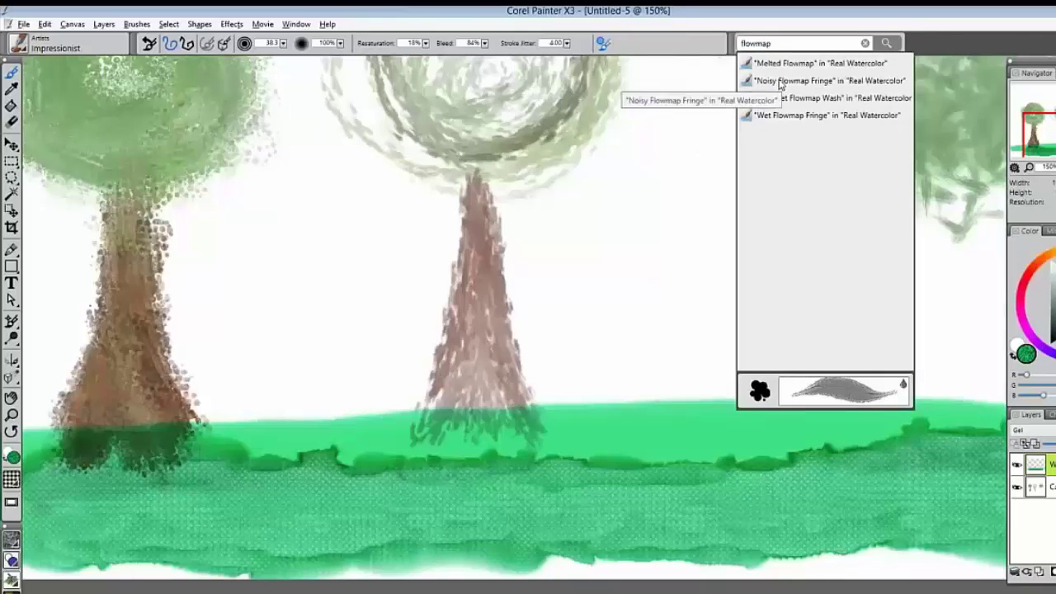
drag(782, 84, 363, 284)
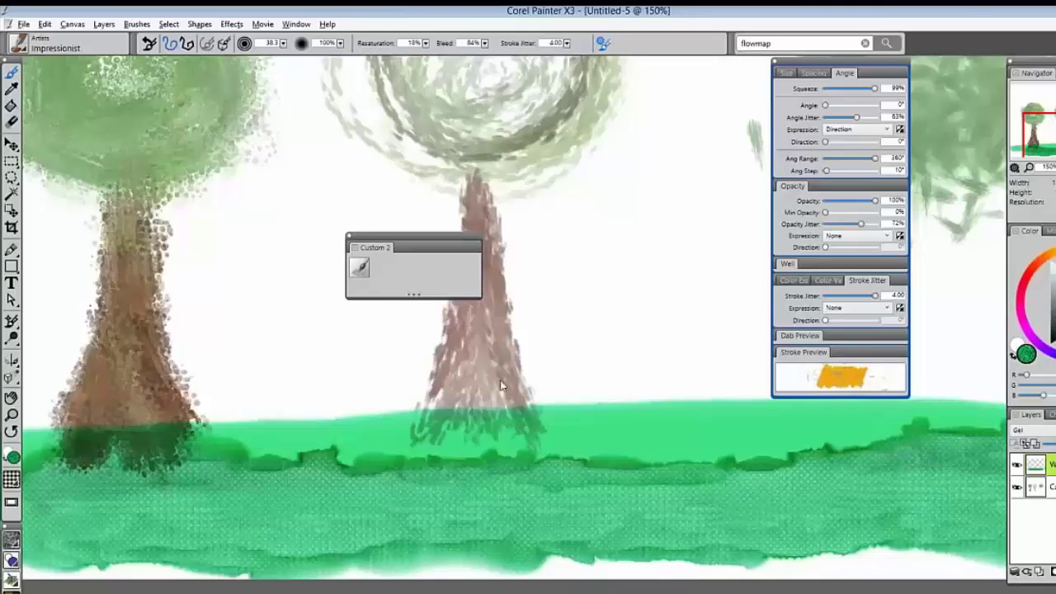
click(353, 245)
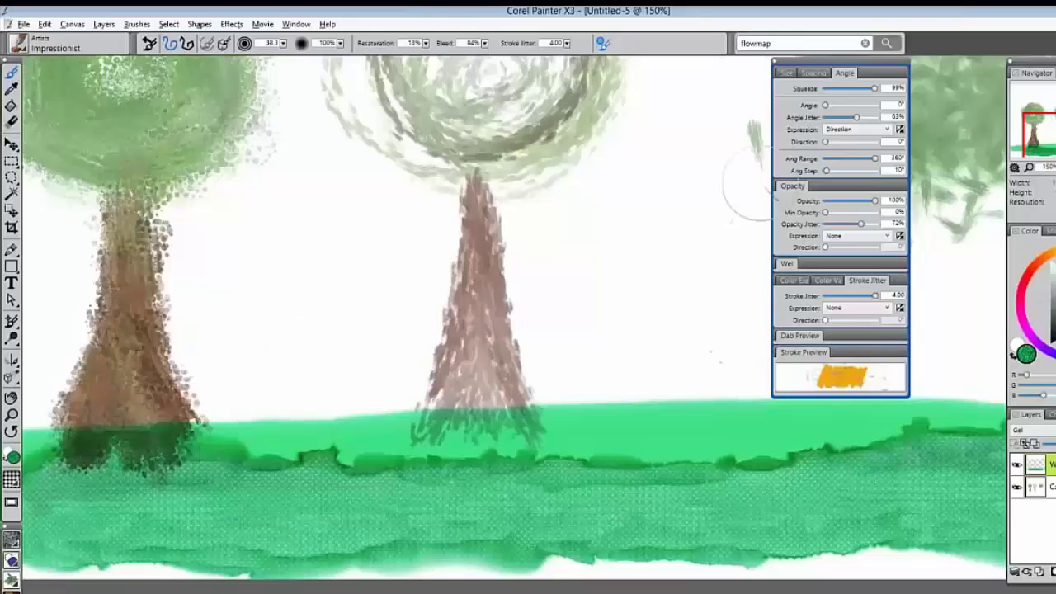
Step: Move the floating brush controls beside the color and layer controls and close the tree painting
drag(812, 67, 879, 73)
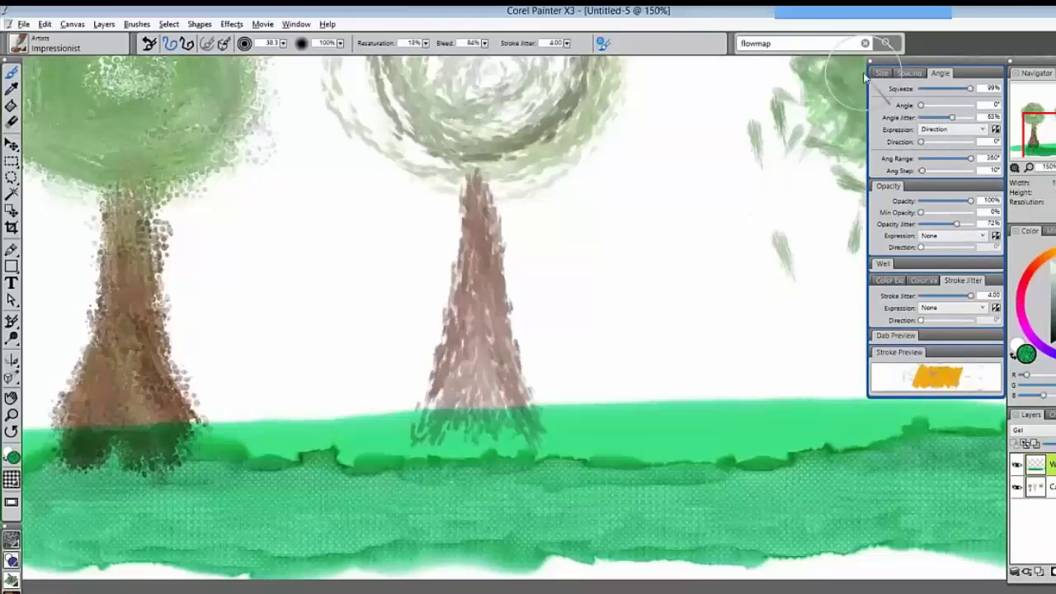
key(ctrl+w)
click(634, 391)
Step: Switch to the PainterX3_Launch_Webinar presentation in PowerPoint and start the slide show from the Painter Brushes and Controls slide
mouse_move(168, 592)
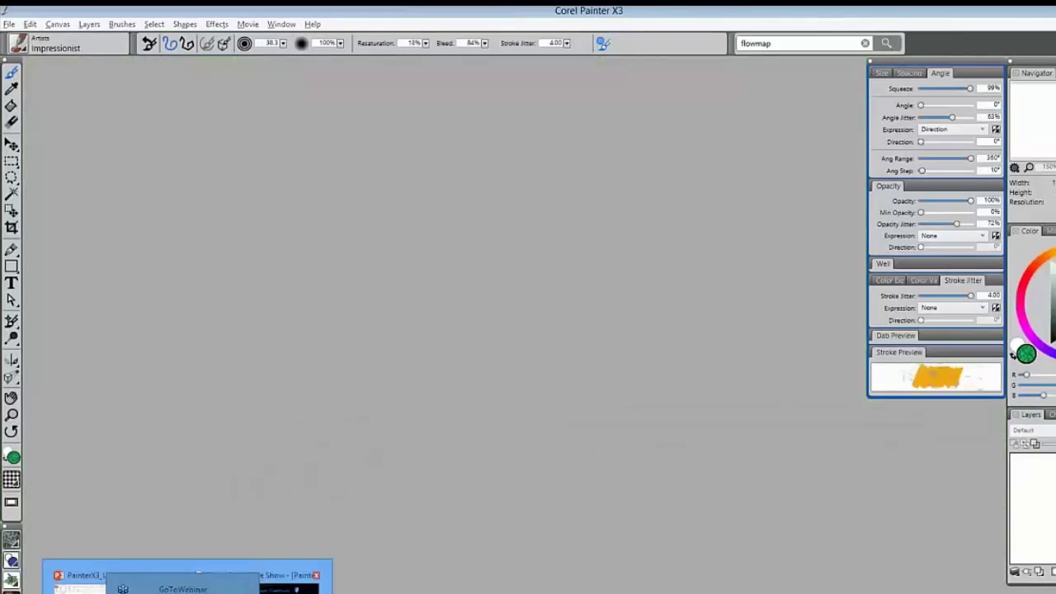
click(115, 581)
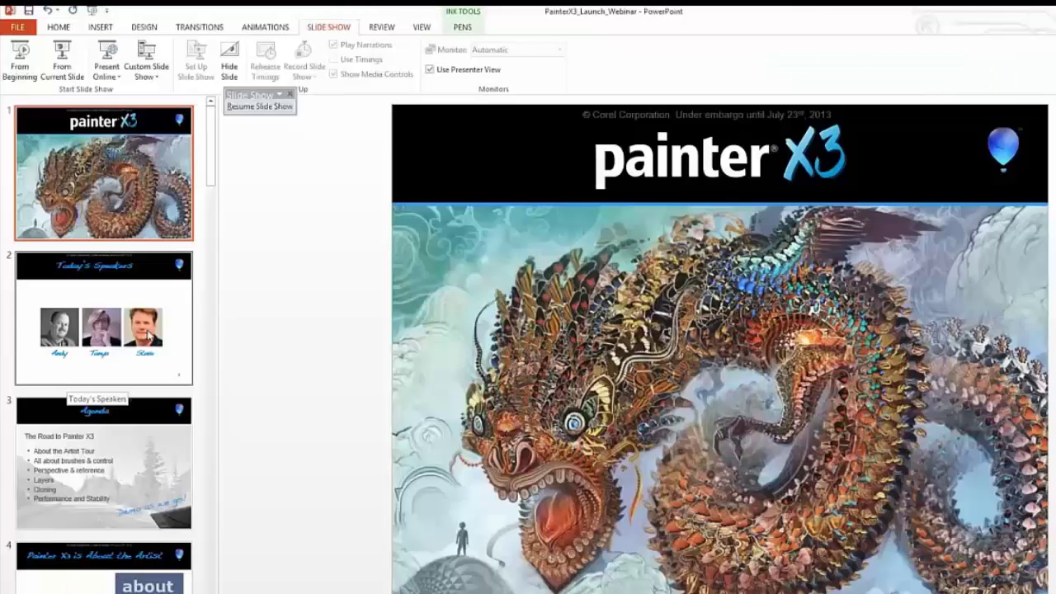
key(Down)
key(Down)
key(Down)
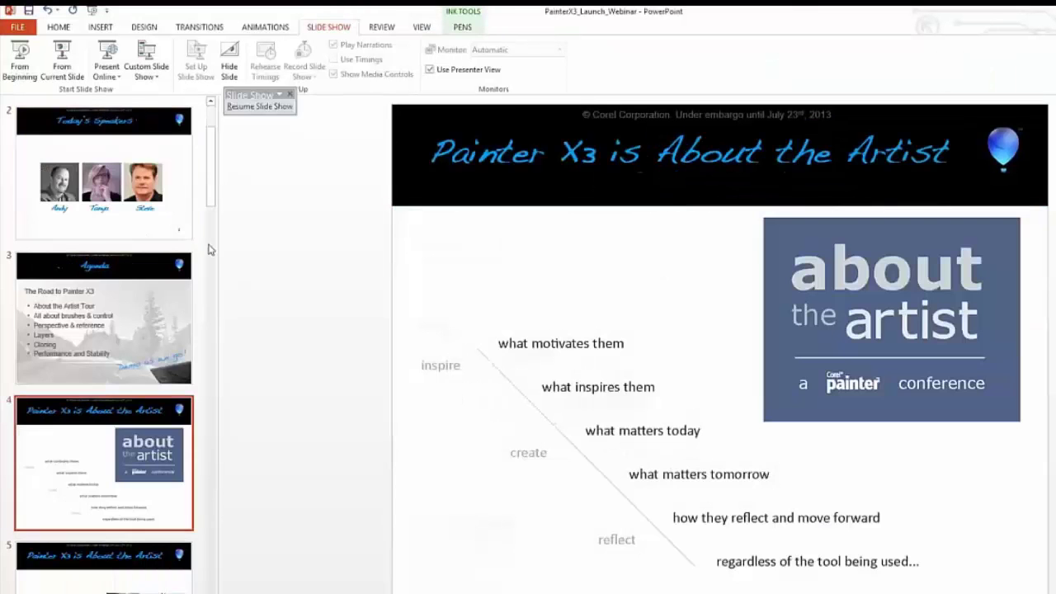
scroll(228, 363, down, 5)
scroll(229, 364, up, 6)
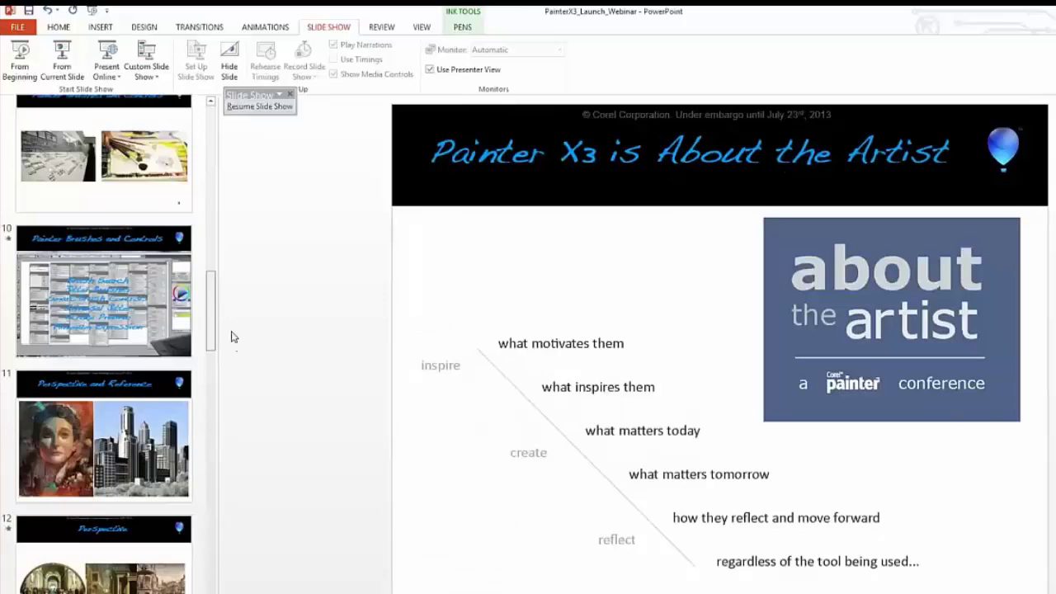
scroll(229, 321, down, 5)
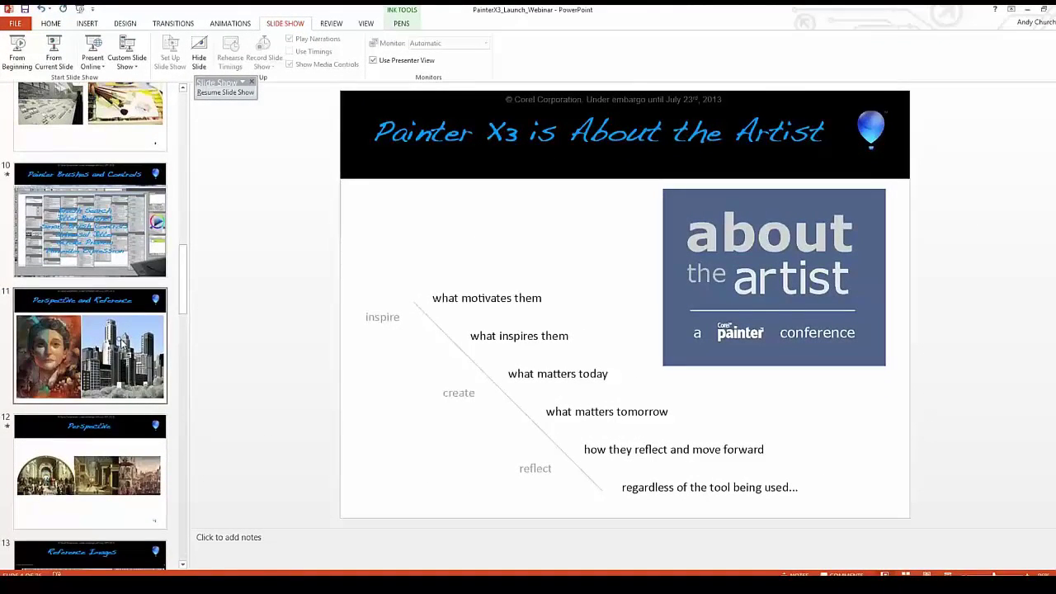
click(121, 341)
click(54, 51)
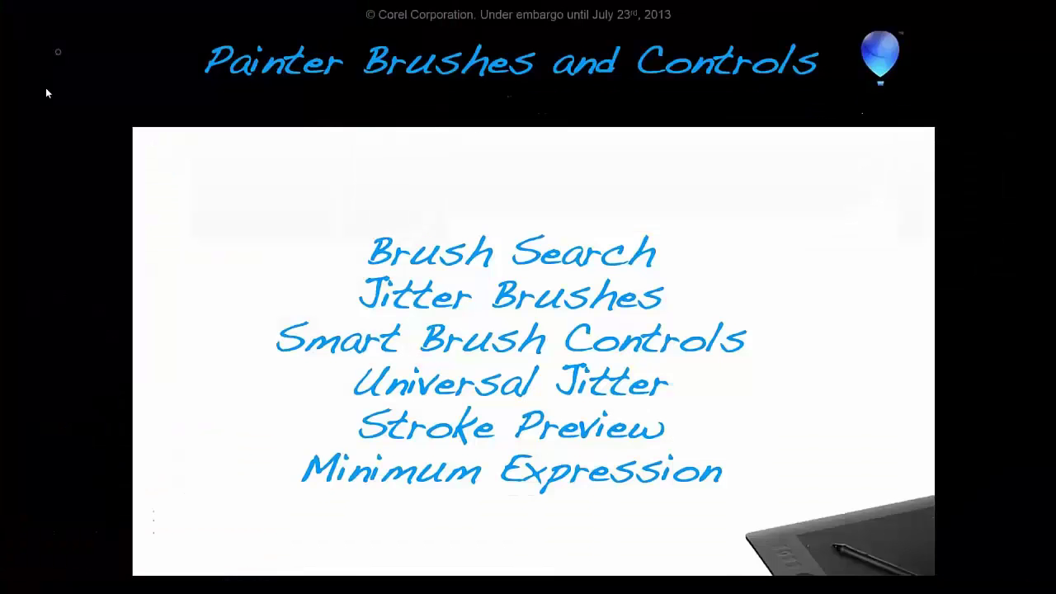
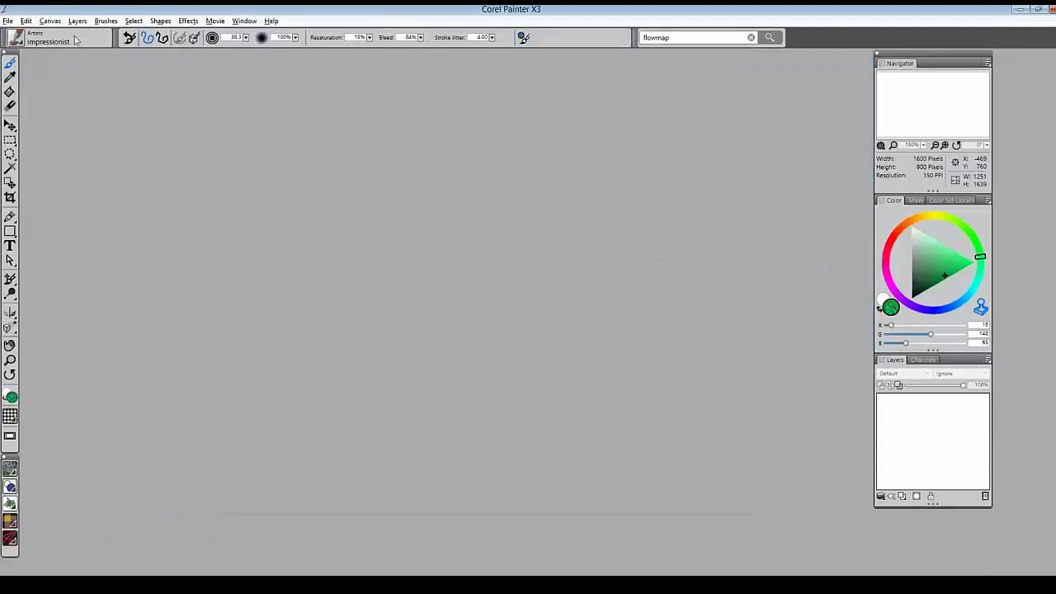
Step: Open the recent file perspective_city.rif and try to hide Layer 2
click(7, 21)
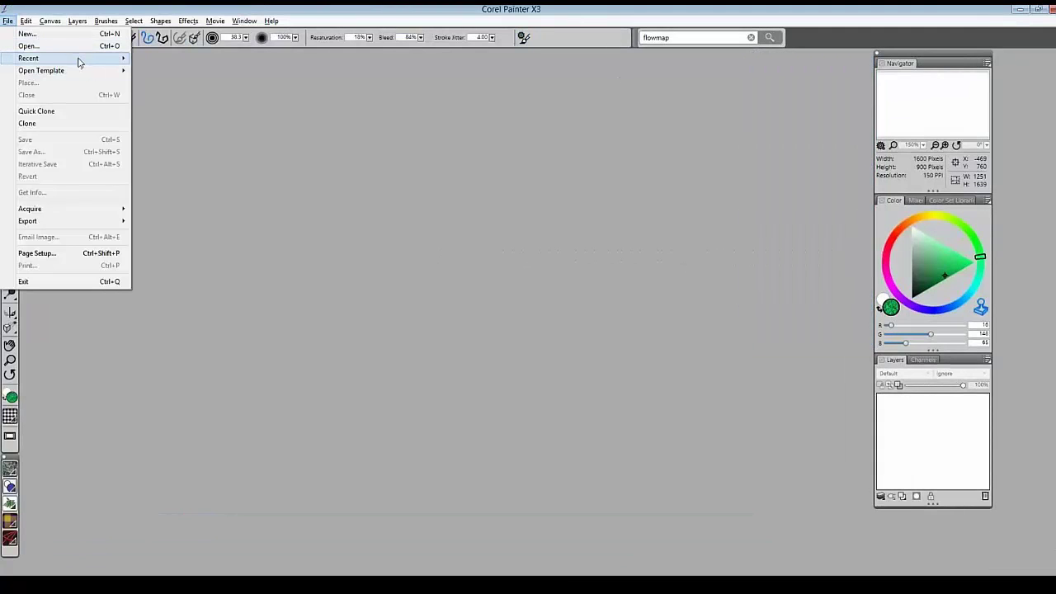
mouse_move(80, 62)
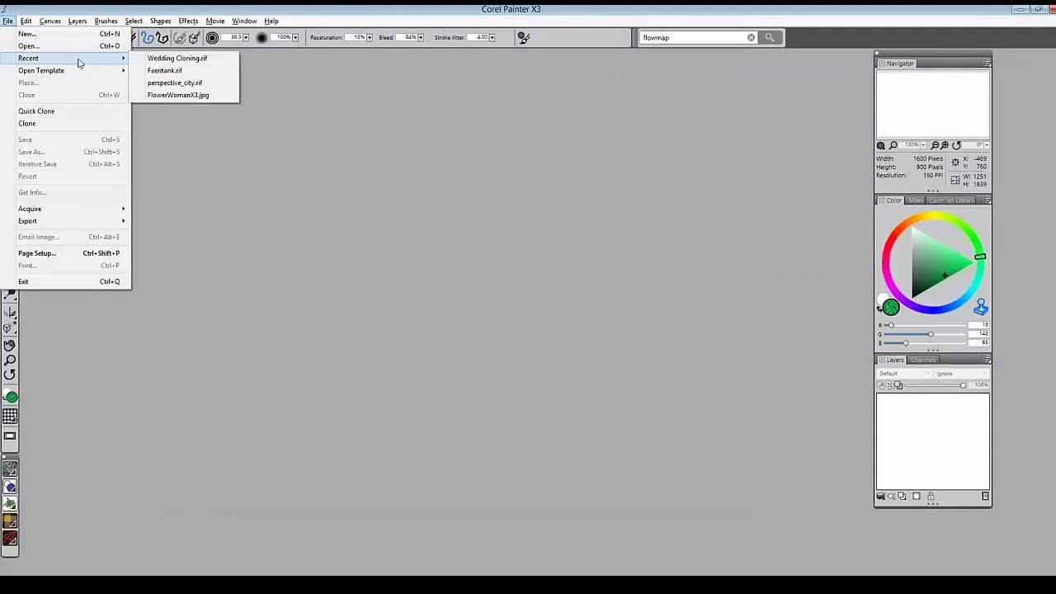
click(175, 83)
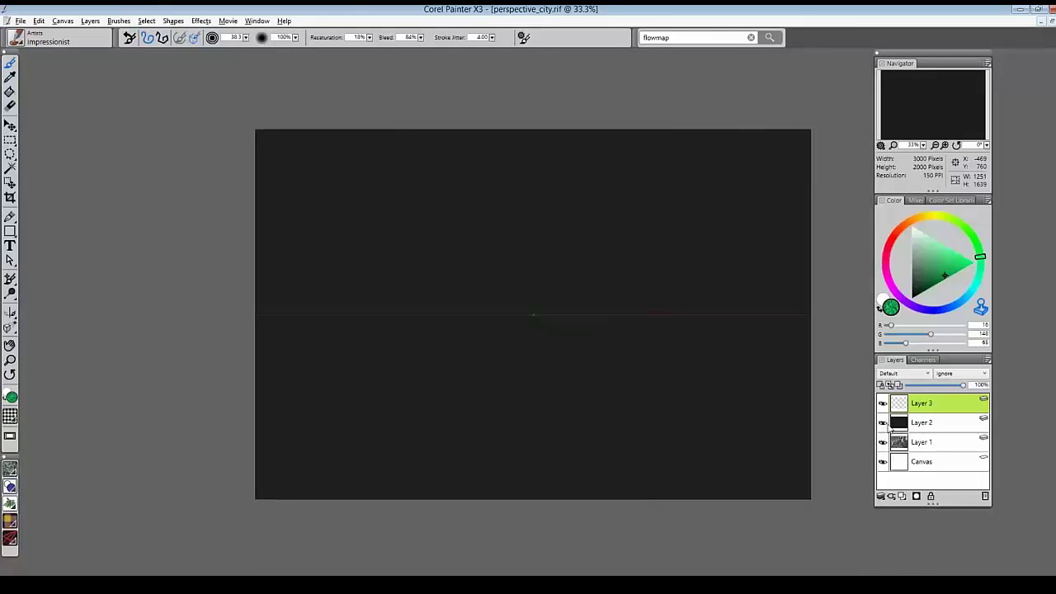
click(883, 423)
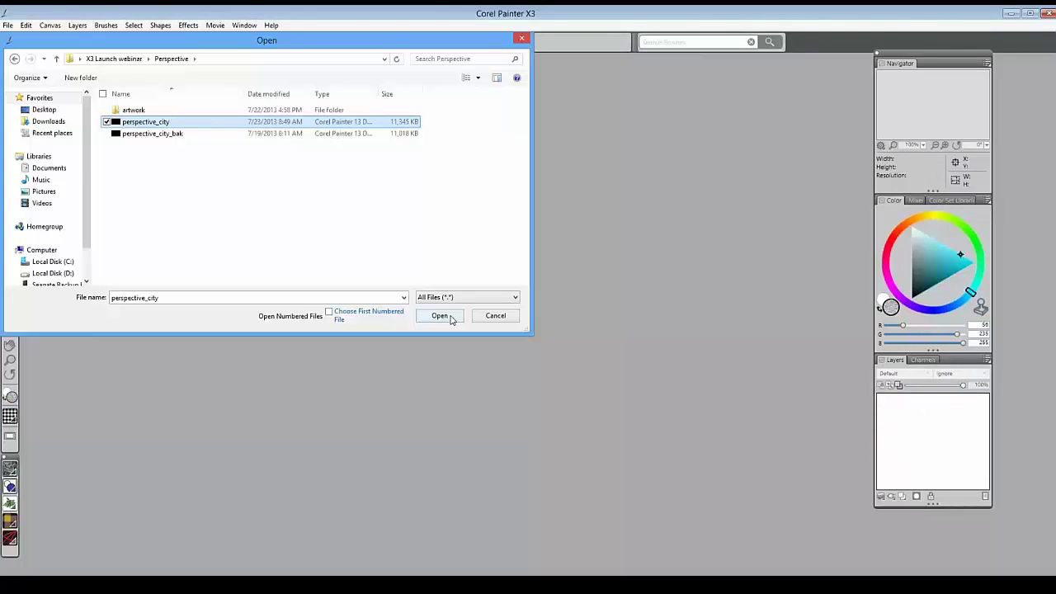
Step: Open perspective_city from the Perspective folder and show the primary lines of its Perspective Guides
click(451, 318)
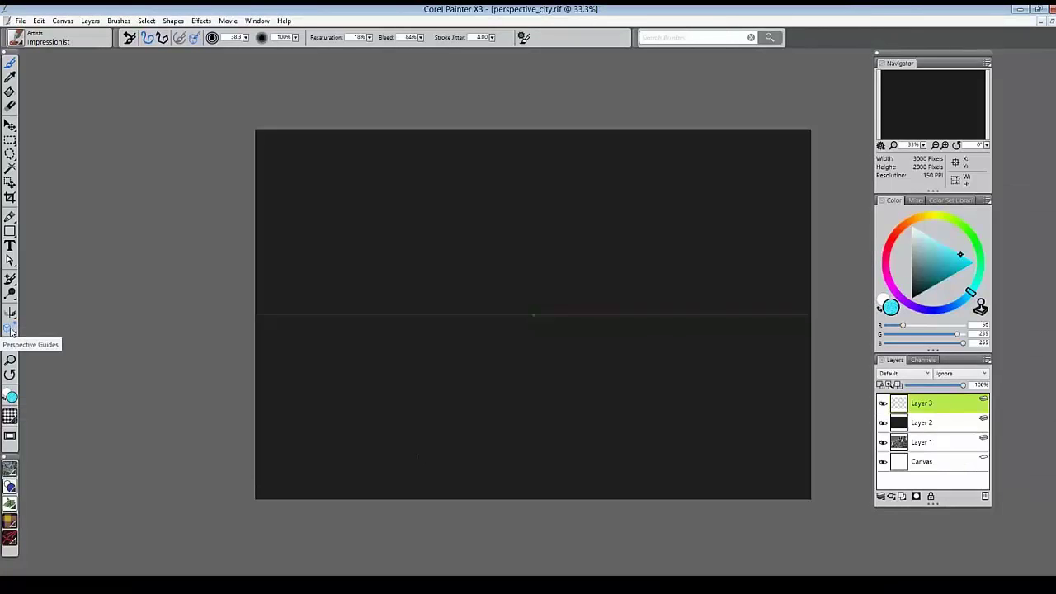
click(10, 329)
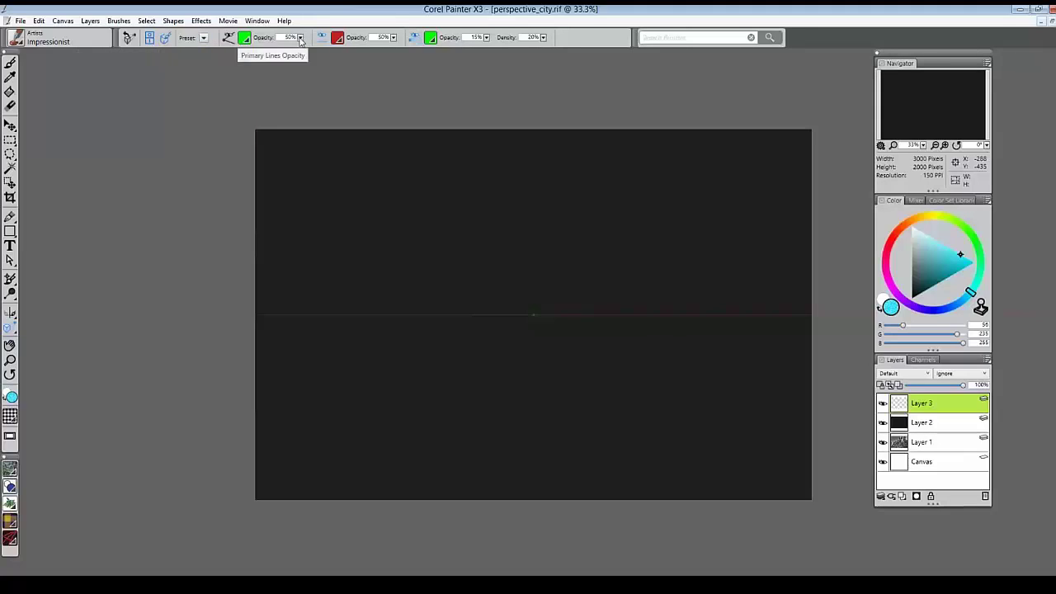
click(228, 38)
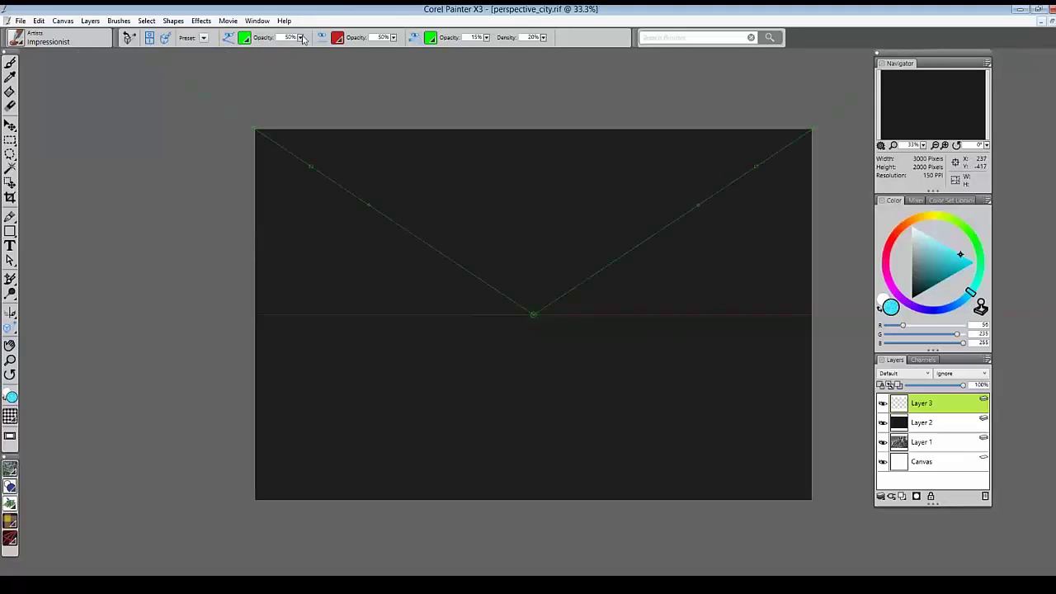
Step: Set the primary perspective lines' opacity to 72% and toggle the perspective guides off and back on
click(303, 39)
drag(196, 44, 222, 44)
click(322, 57)
click(150, 42)
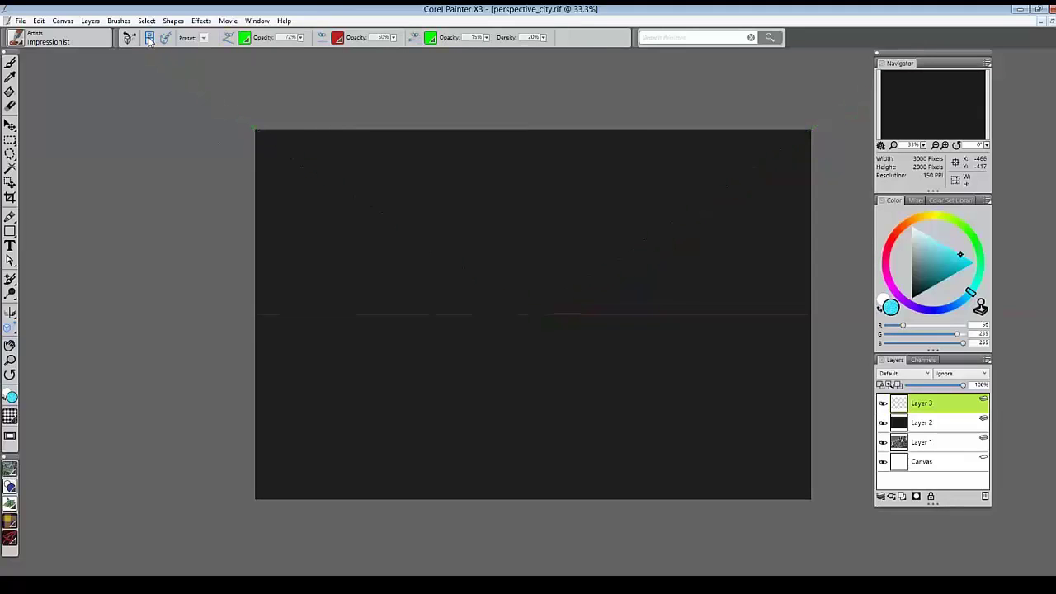
click(150, 41)
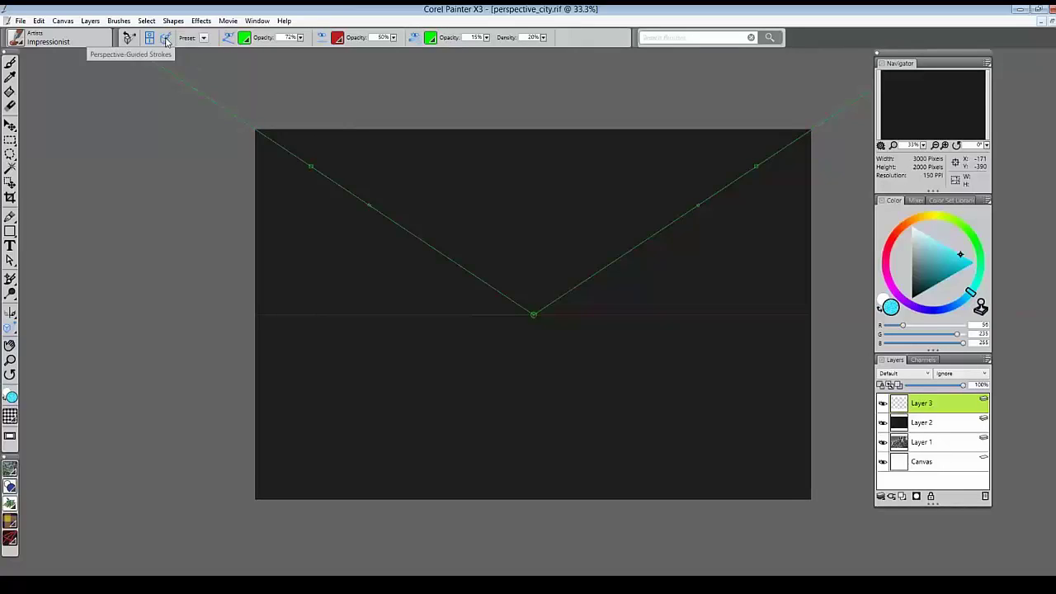
Step: Toggle Perspective-Guided Strokes and try the 2 Point General Composition, 3 Point Top-Down View and 3 Point Worms-Eye View presets
click(166, 42)
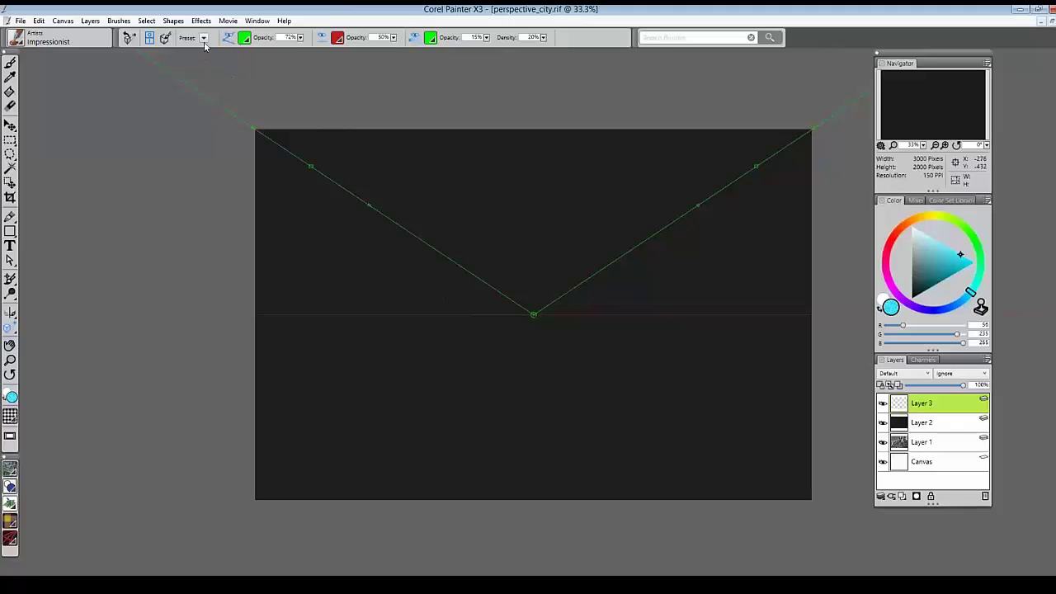
click(204, 38)
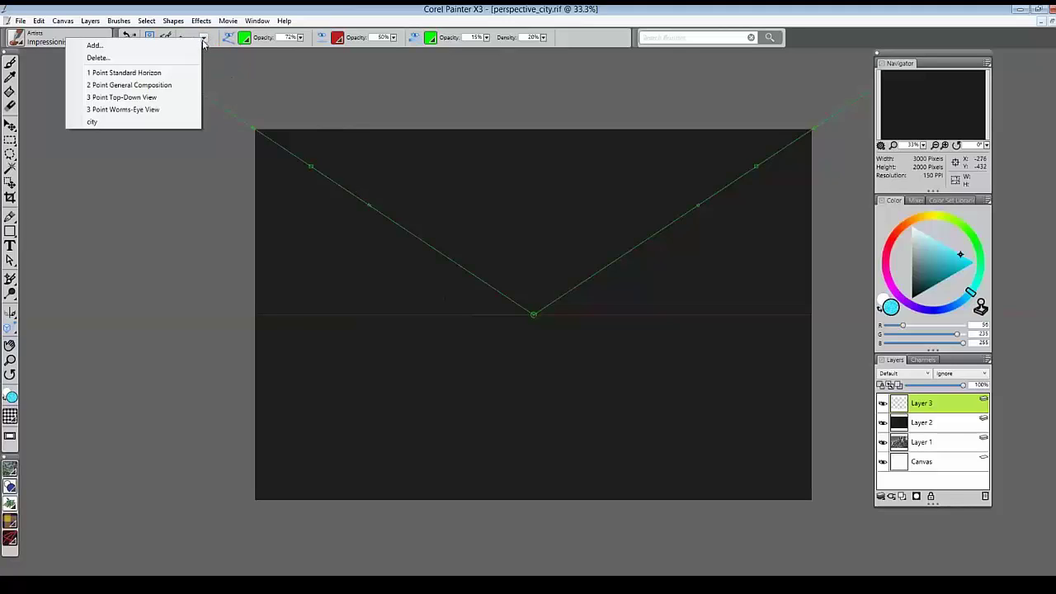
click(184, 85)
click(203, 38)
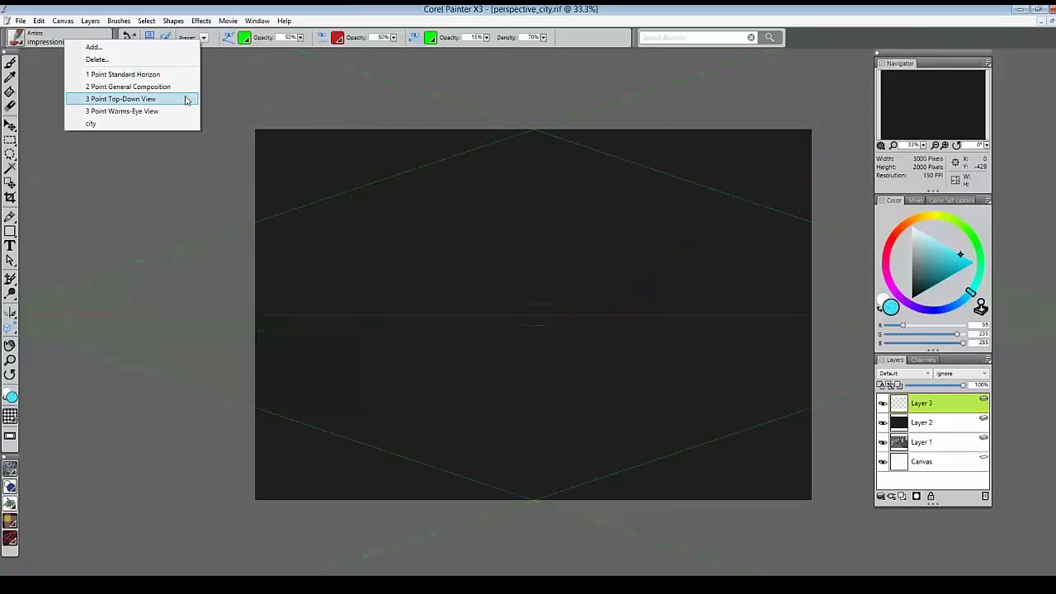
click(186, 100)
click(204, 38)
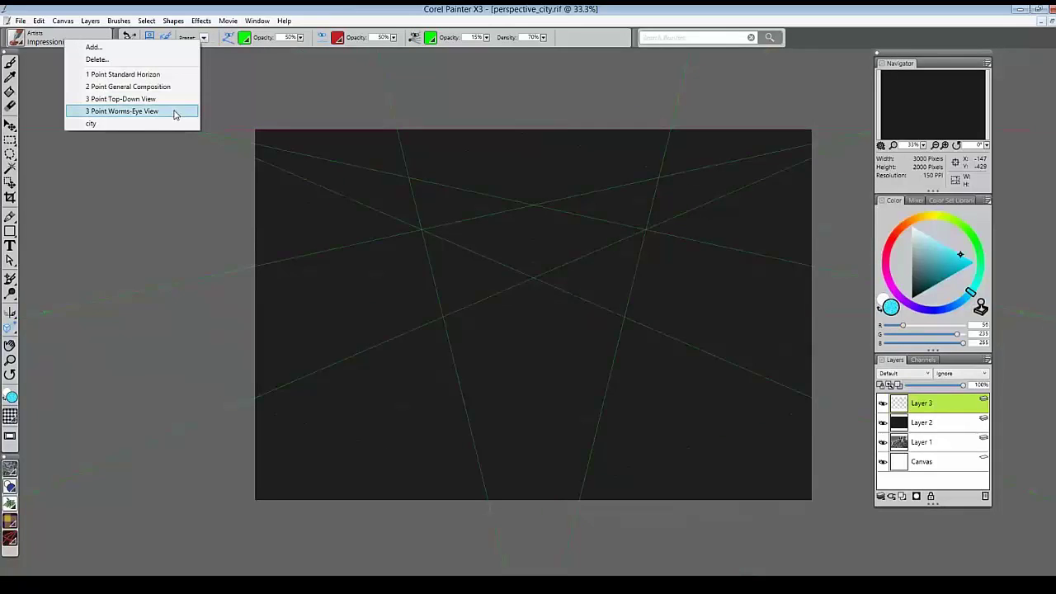
click(174, 111)
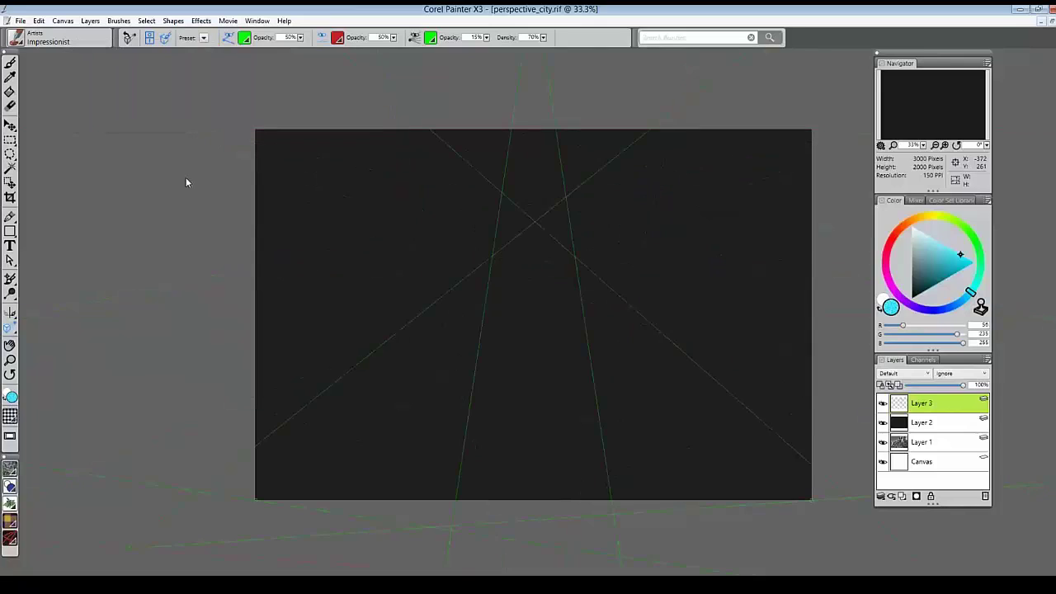
Step: Apply the 1 Point Standard Horizon preset, with its primary lines shown and the horizon line's opacity set to 60%
click(204, 38)
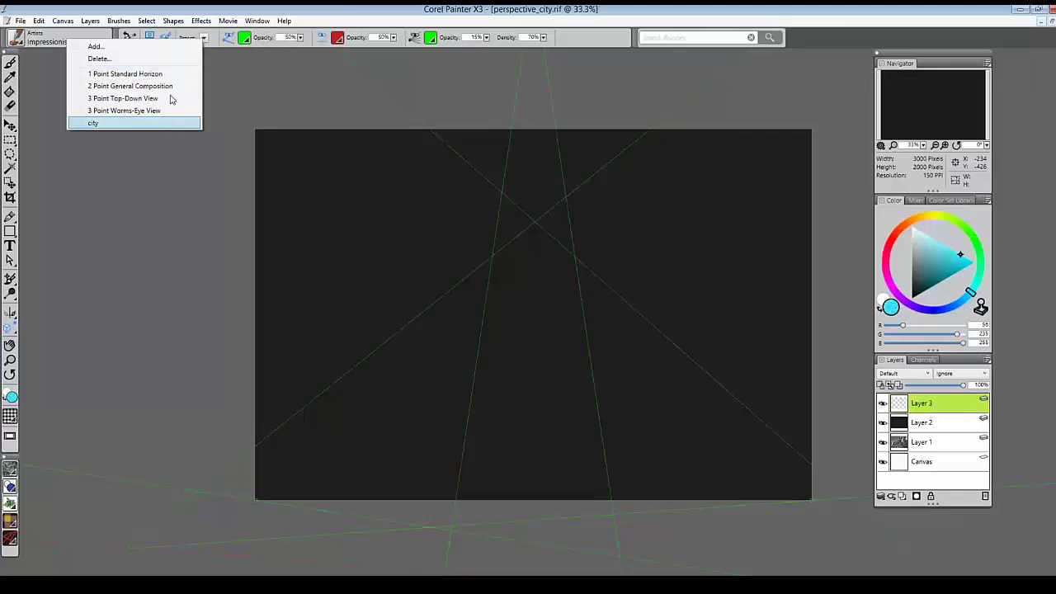
click(172, 75)
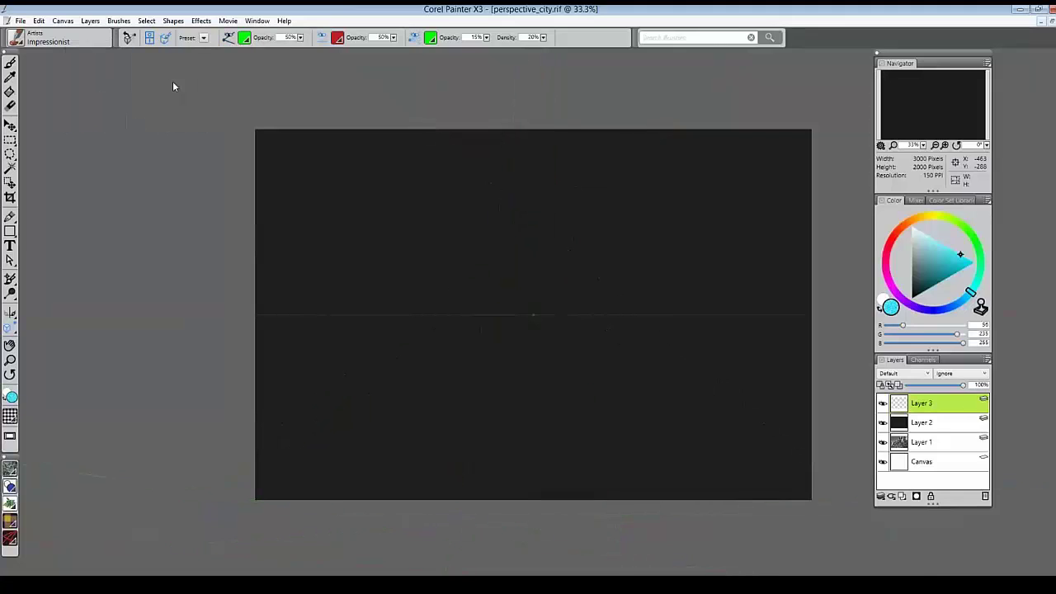
click(229, 38)
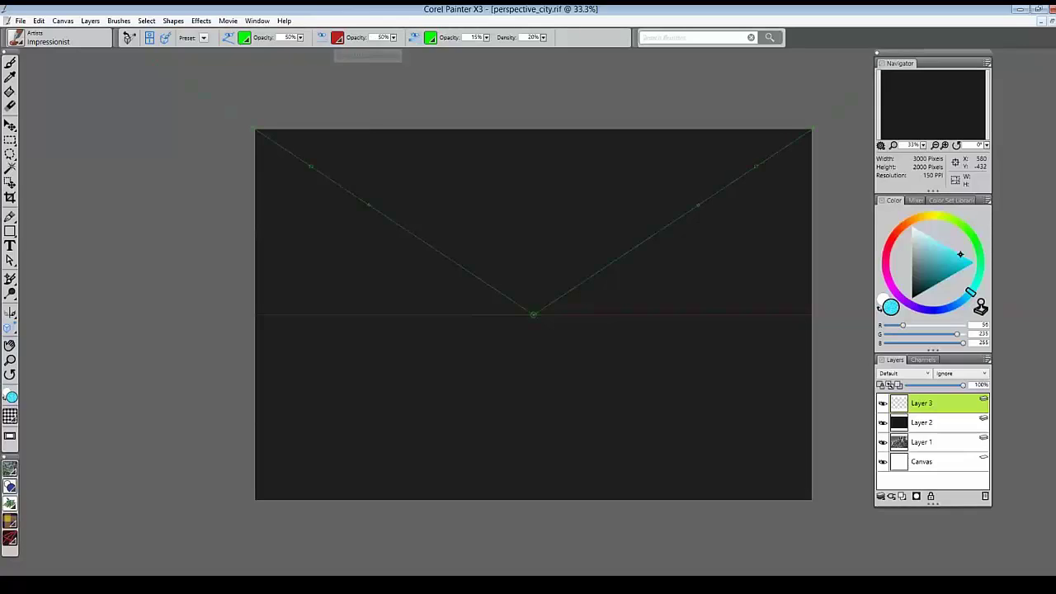
drag(393, 37, 345, 59)
drag(464, 178, 462, 178)
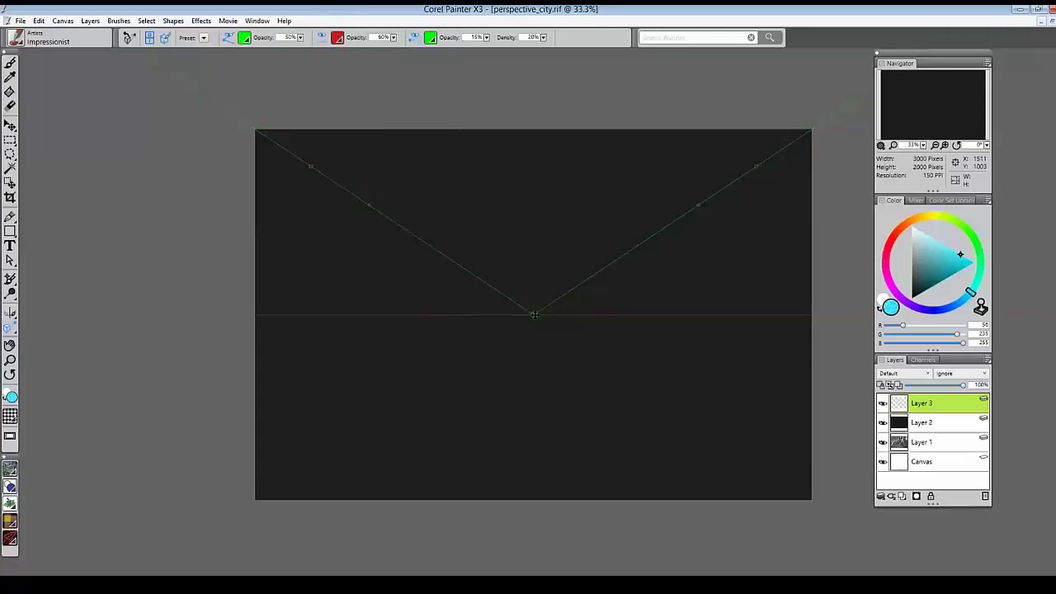
Step: Nudge the vanishing point slightly and set the intermediate perspective lines to 70% opacity and 31% density
drag(534, 314, 533, 311)
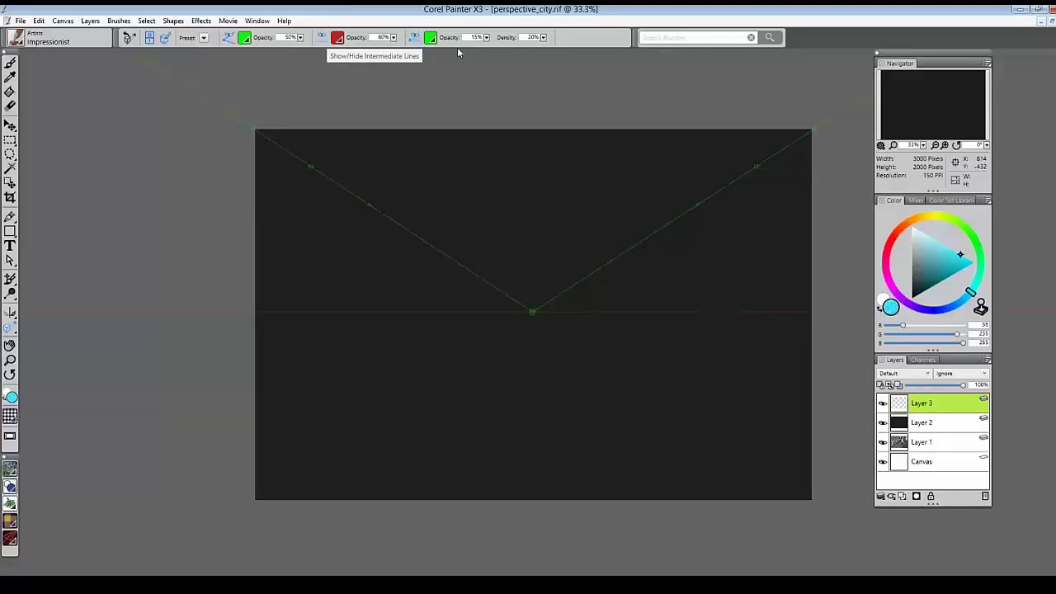
drag(486, 37, 411, 44)
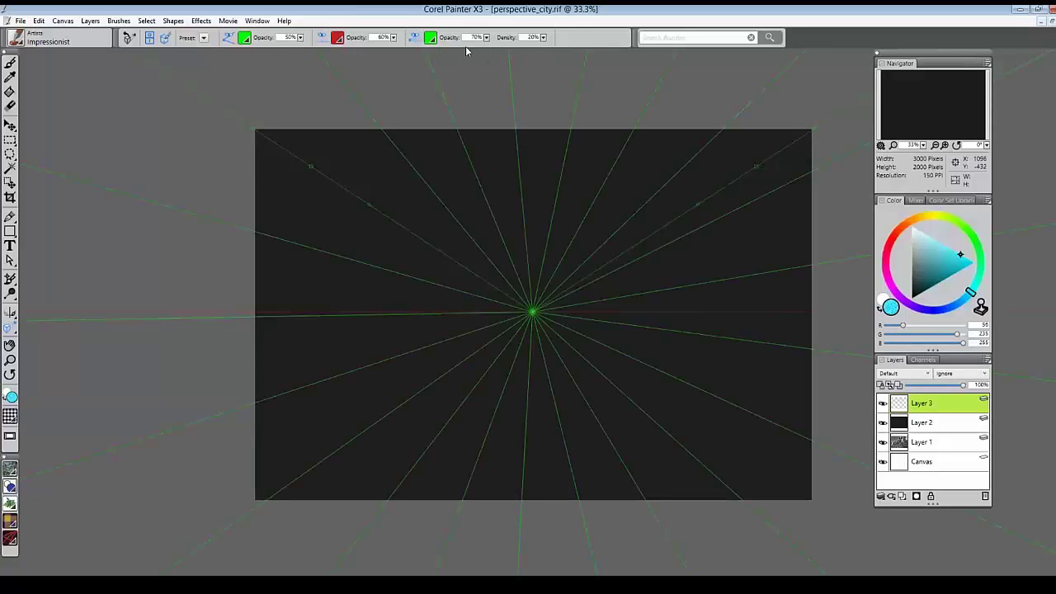
drag(543, 37, 424, 45)
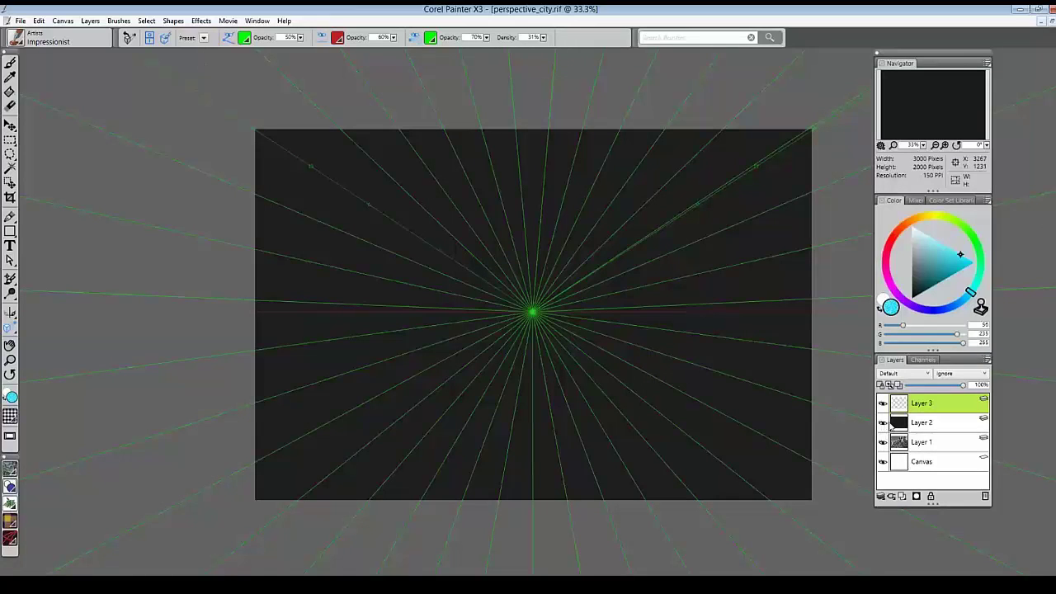
Step: Hide Layer 2 to reveal the city photo and apply the 3 Point Worms-Eye View perspective preset
click(883, 423)
click(204, 38)
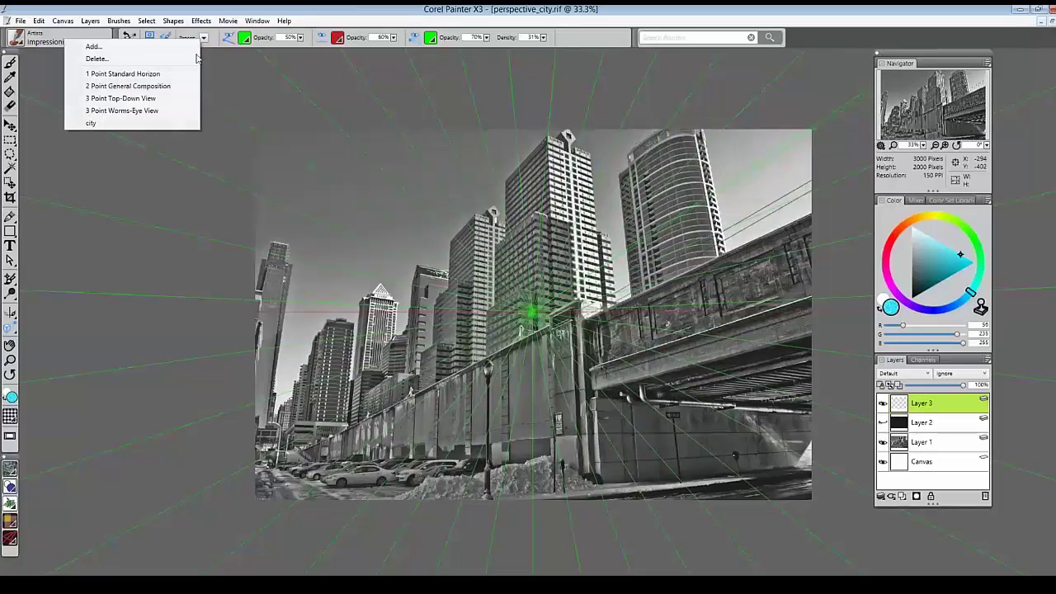
click(180, 115)
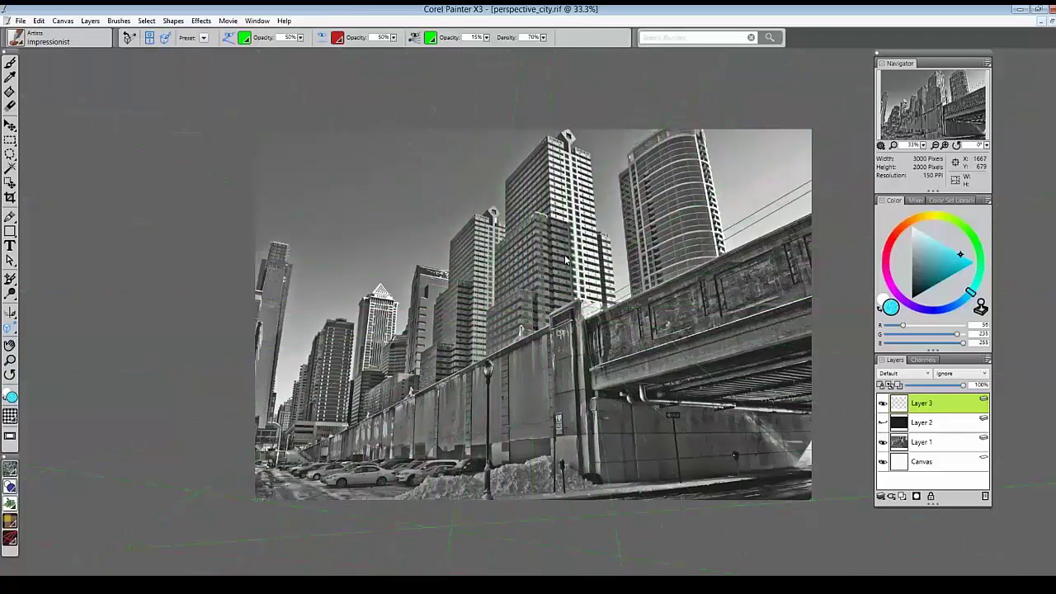
Step: Set the intermediate lines' opacity to 37% and reposition the perspective guide lines to follow the buildings and wall in the city photo
key(ctrl+minus)
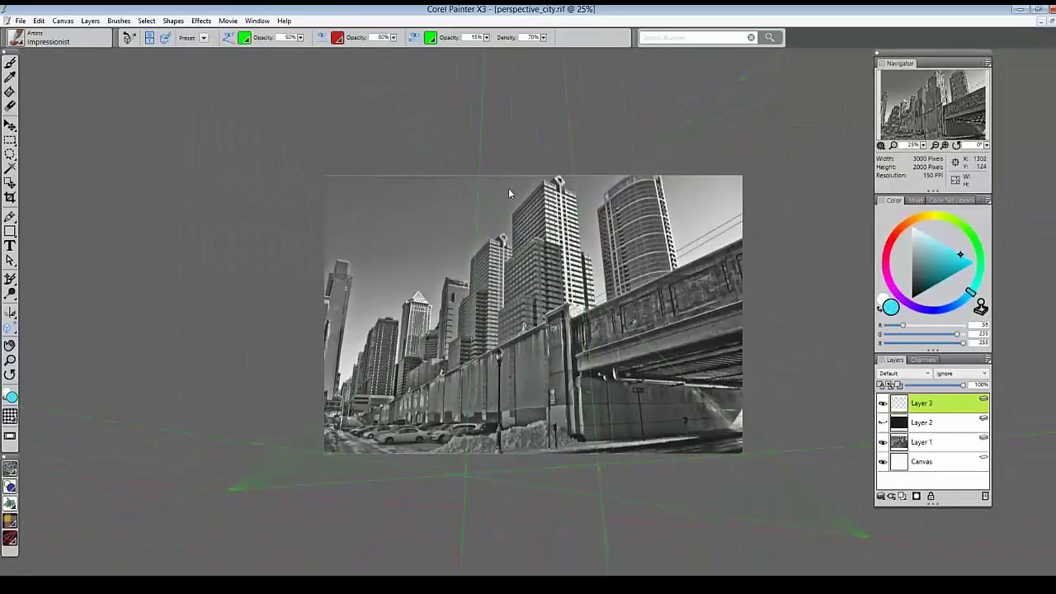
drag(487, 37, 506, 58)
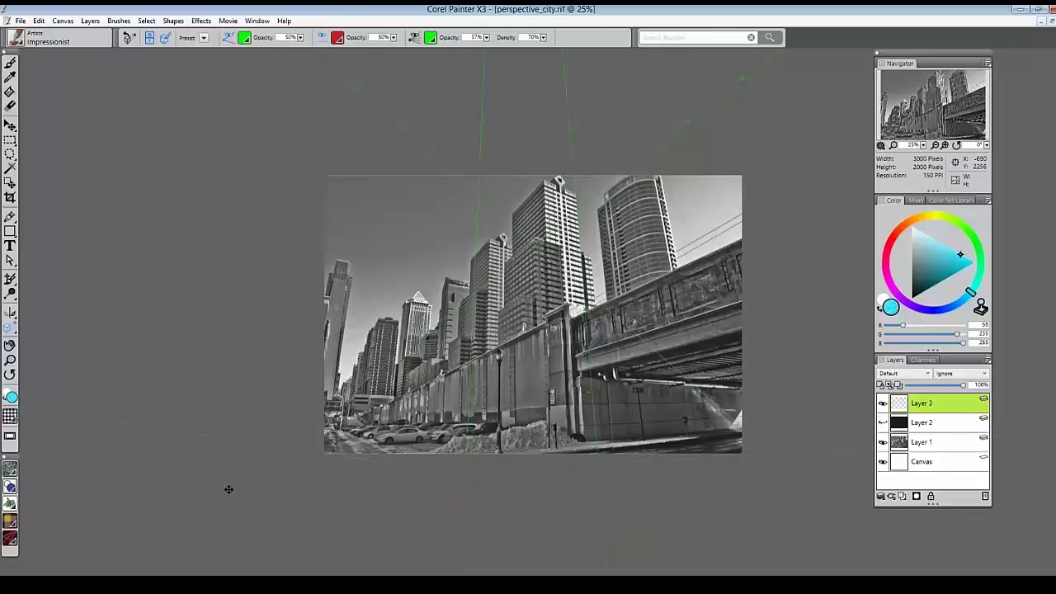
drag(229, 489, 272, 455)
drag(742, 79, 787, 220)
drag(743, 453, 760, 333)
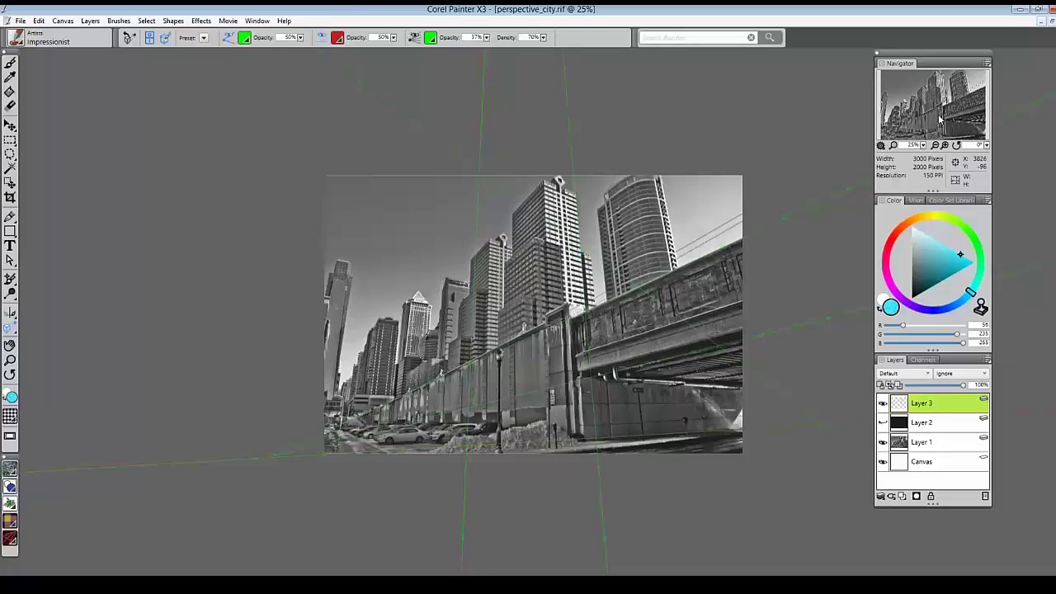
drag(940, 121, 933, 109)
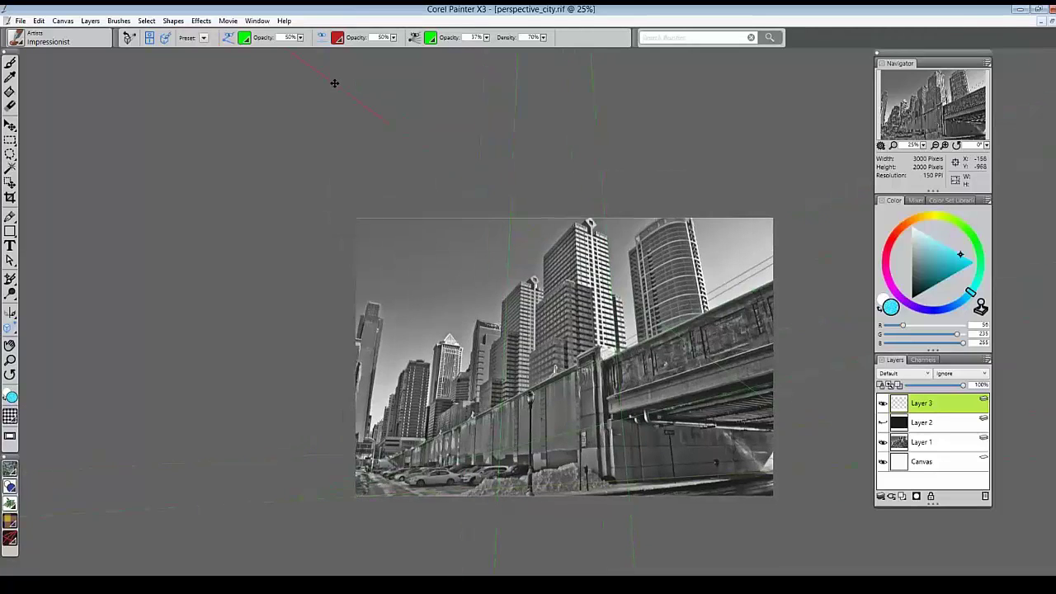
drag(385, 428, 379, 402)
drag(310, 394, 309, 397)
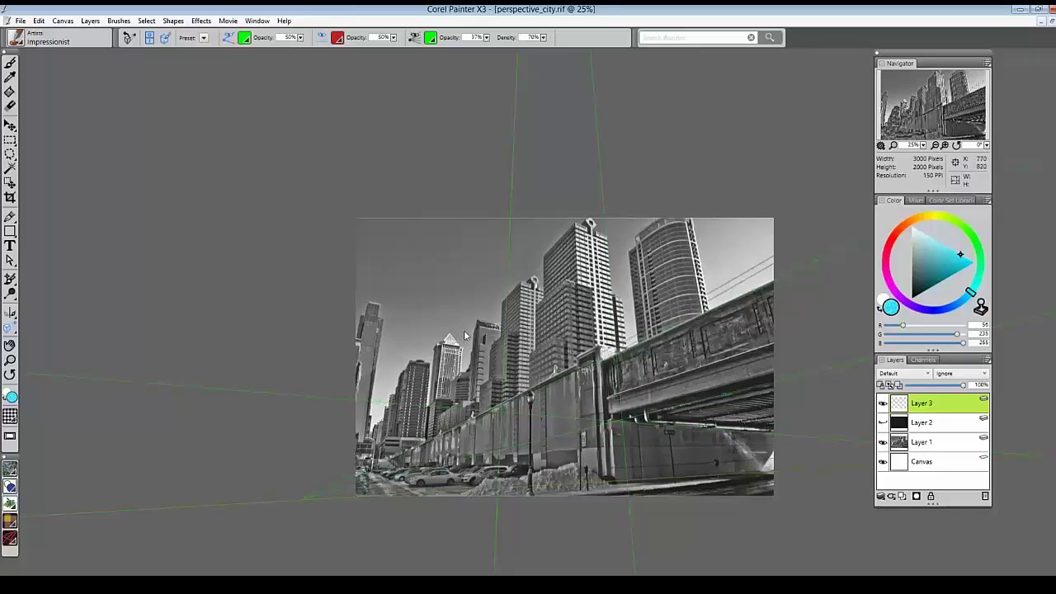
Step: Switch to the Brush tool and load the Neon_Blue_Background picture as a reference image placed above the canvas's upper-right area
click(10, 61)
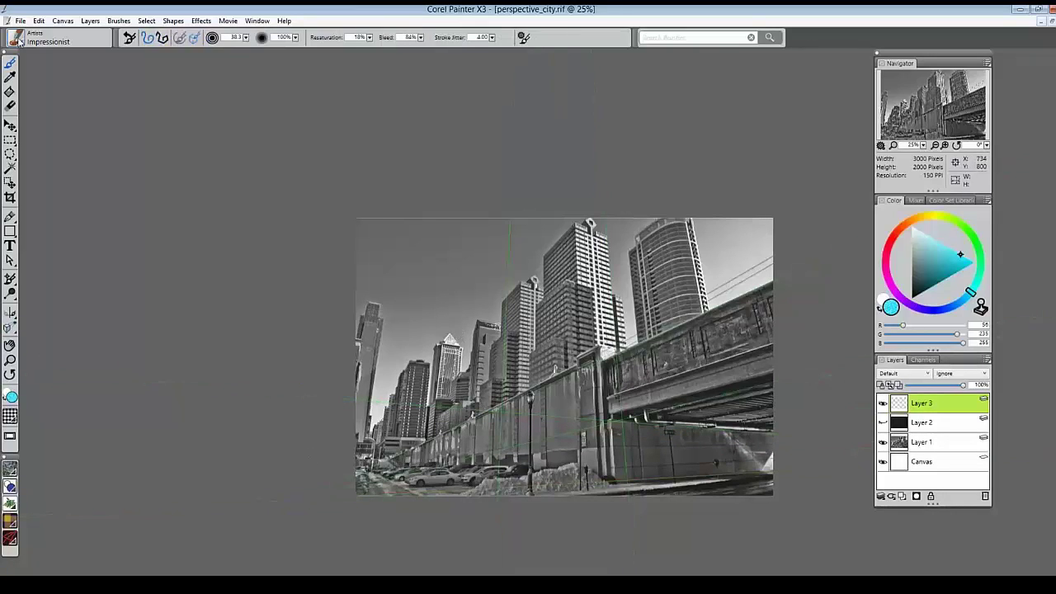
click(263, 22)
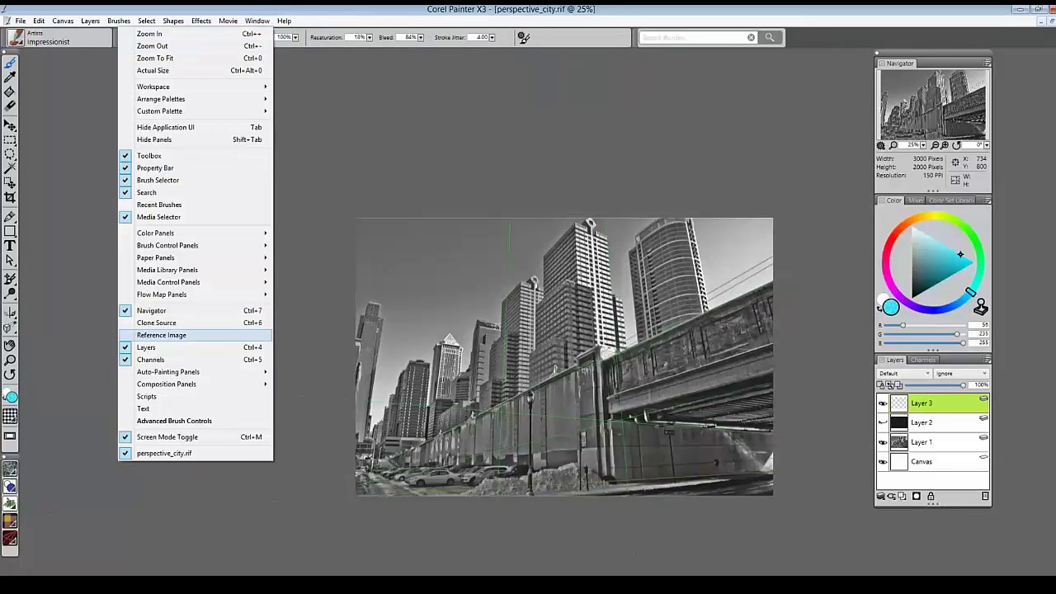
click(222, 335)
click(843, 194)
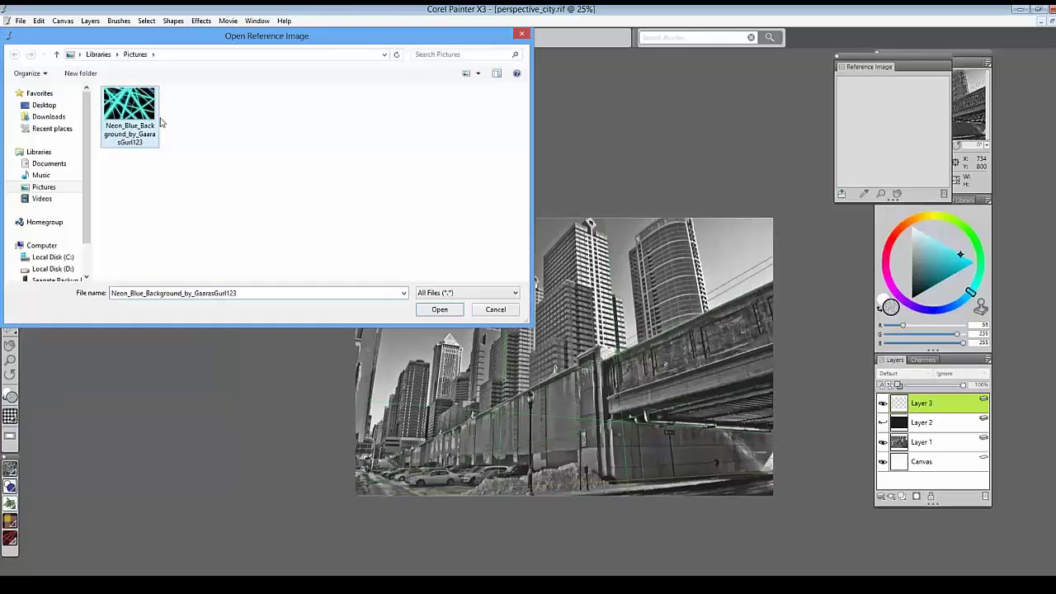
key(Return)
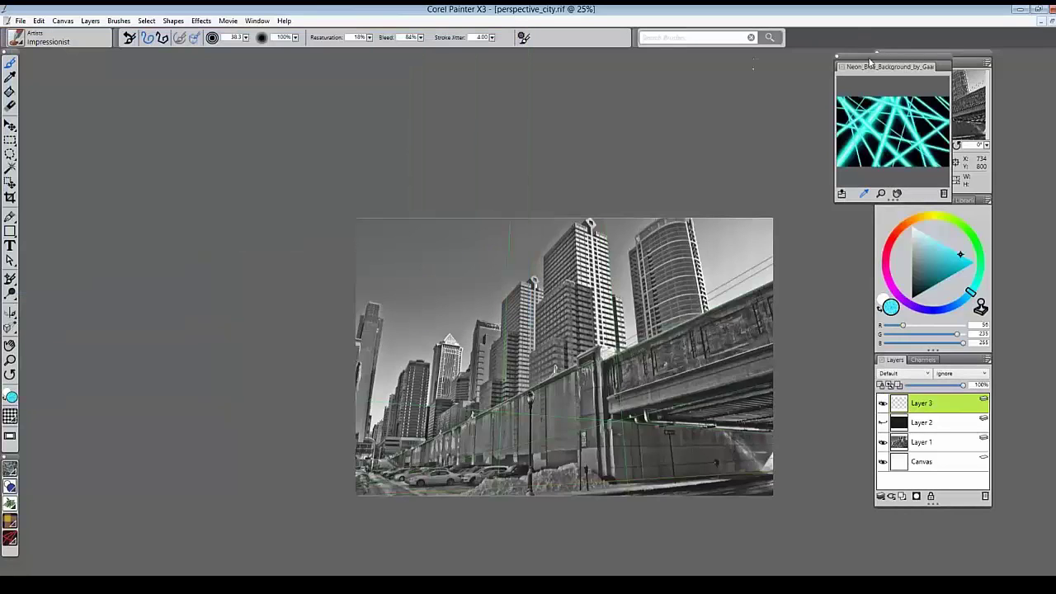
drag(876, 60, 765, 66)
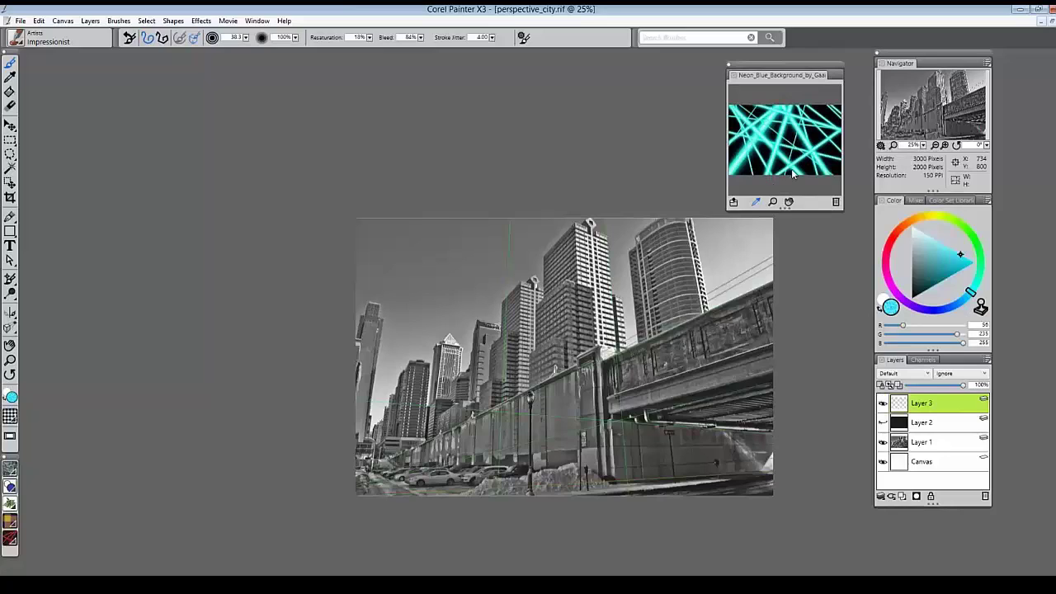
Step: Sample a light turquoise from the neon lines of the reference image as the painting colour
click(757, 201)
click(766, 125)
click(766, 124)
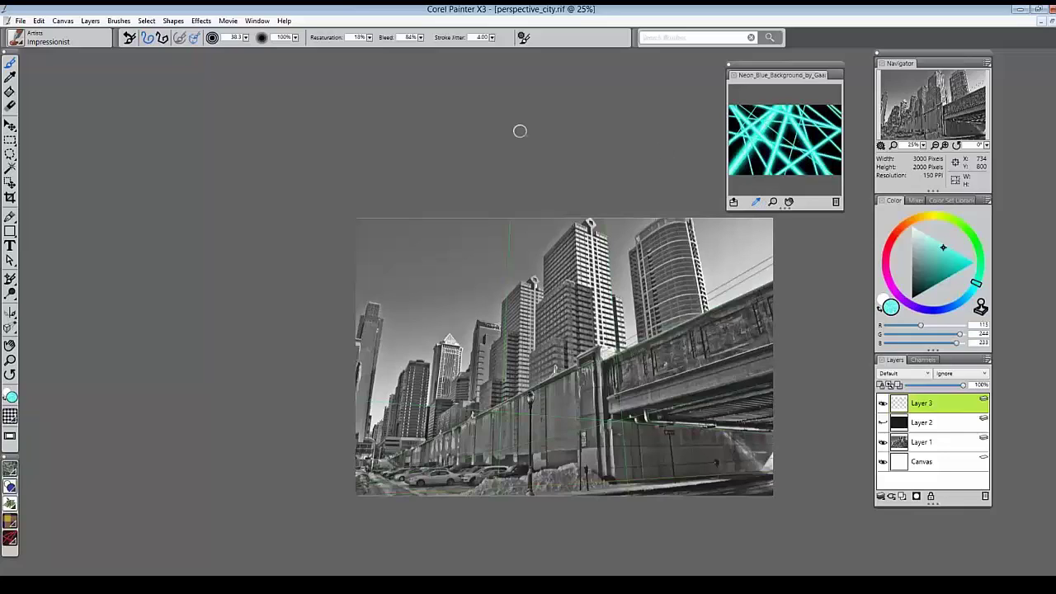
Step: Choose the Coarse Camel brush from the Liquid Ink category
click(17, 38)
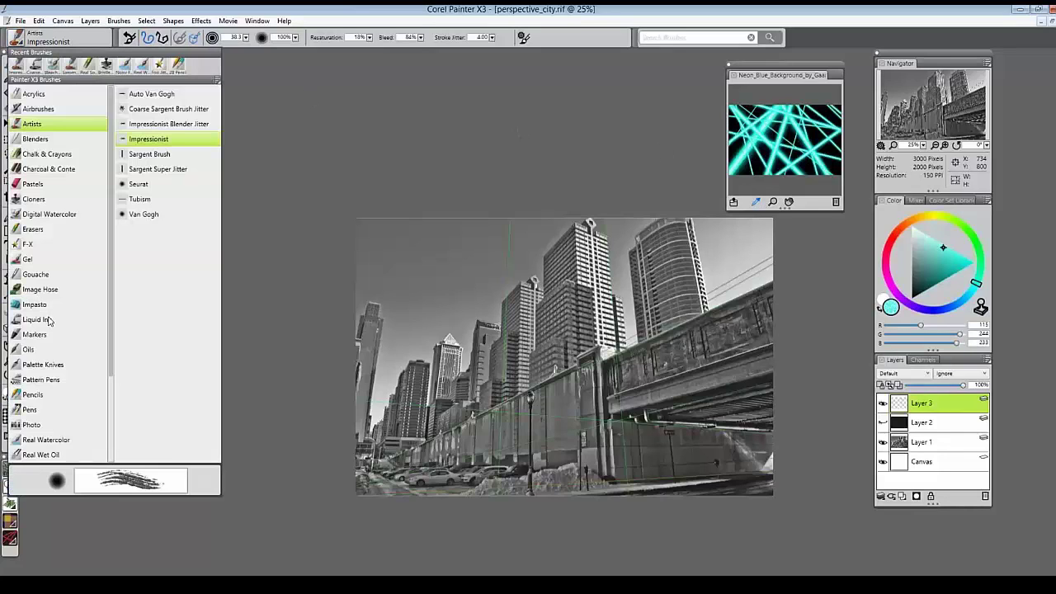
click(37, 320)
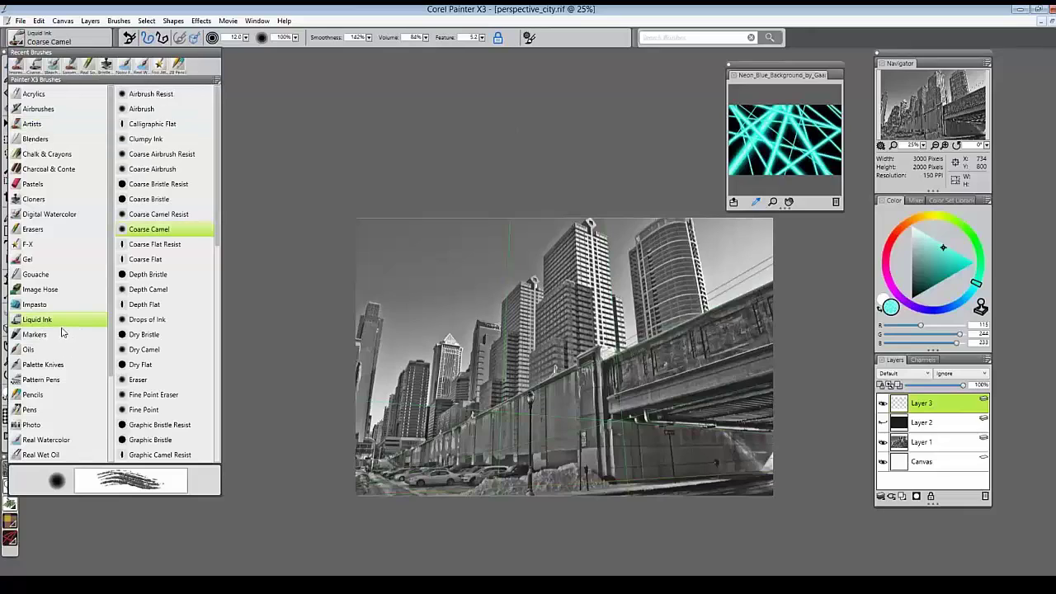
click(182, 231)
click(255, 235)
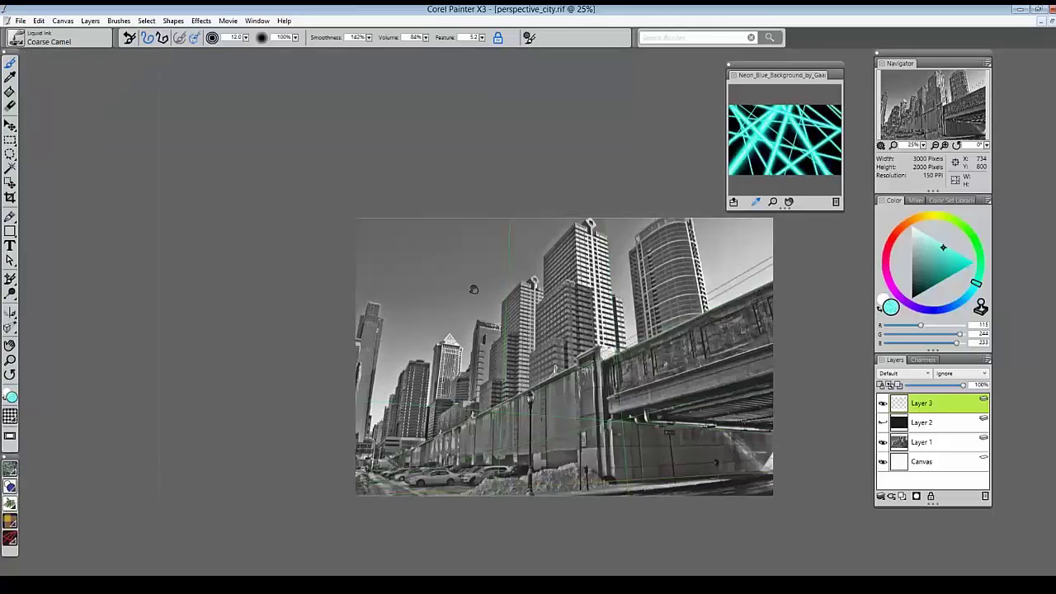
Step: Trace the vertical edges and rooflines of the two central towers with turquoise strokes that follow the perspective guides
drag(473, 289, 346, 220)
drag(368, 338, 376, 238)
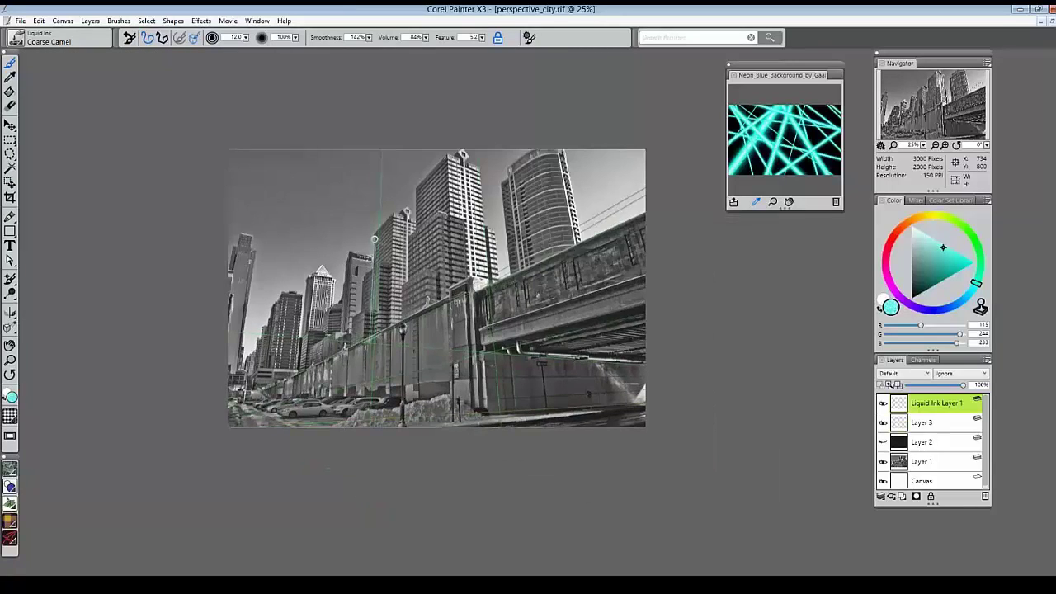
mouse_move(370, 328)
mouse_down()
mouse_move(372, 224)
mouse_move(393, 211)
mouse_move(415, 218)
mouse_move(438, 184)
mouse_move(418, 181)
mouse_move(416, 248)
mouse_up()
drag(417, 248, 417, 299)
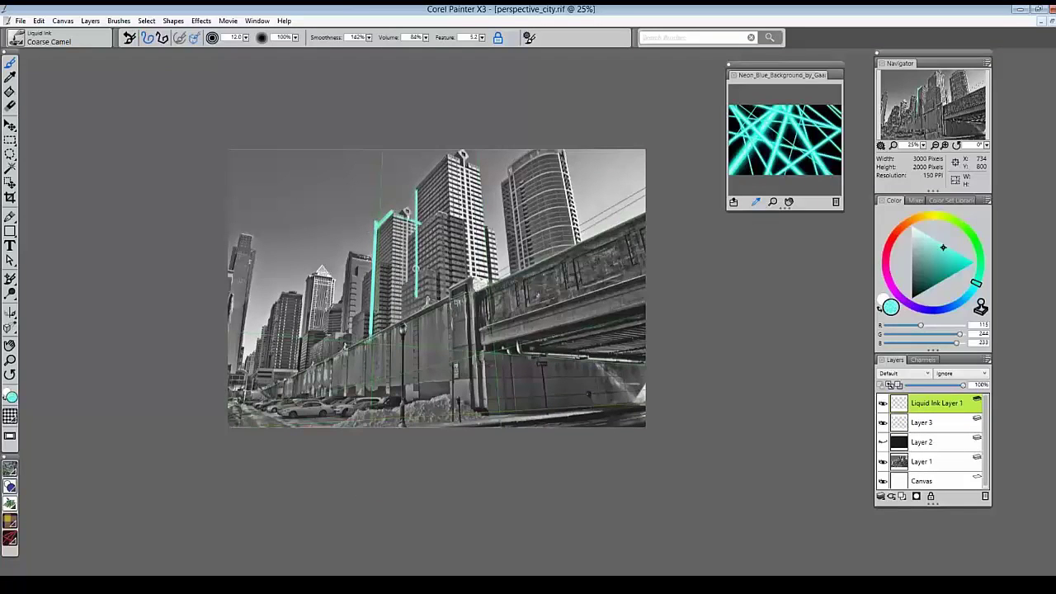
mouse_move(414, 187)
mouse_down()
mouse_move(455, 154)
mouse_move(454, 280)
mouse_up()
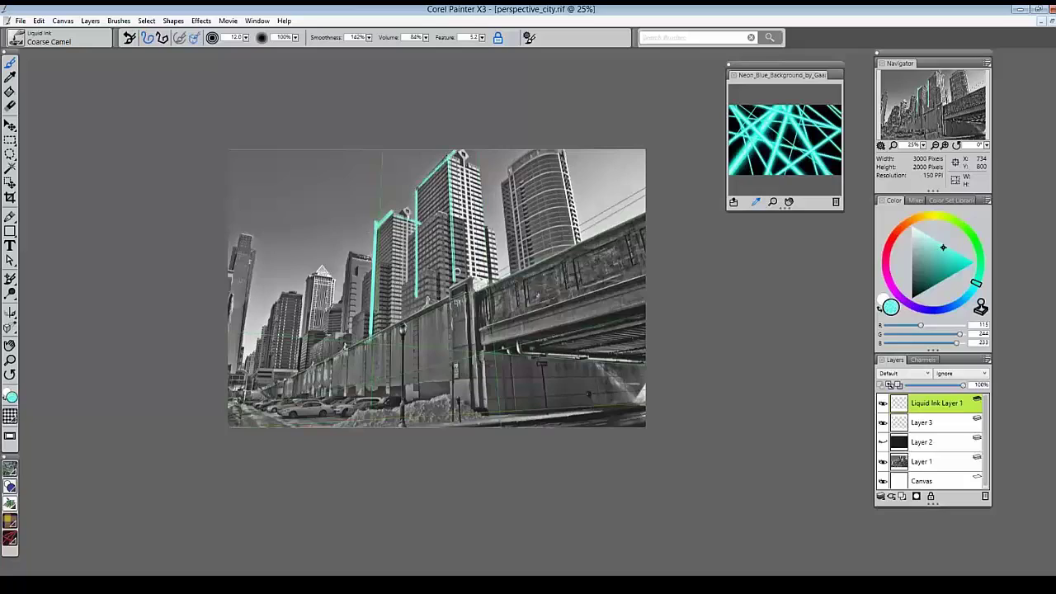
mouse_move(451, 152)
mouse_down()
mouse_move(478, 165)
mouse_move(492, 289)
mouse_up()
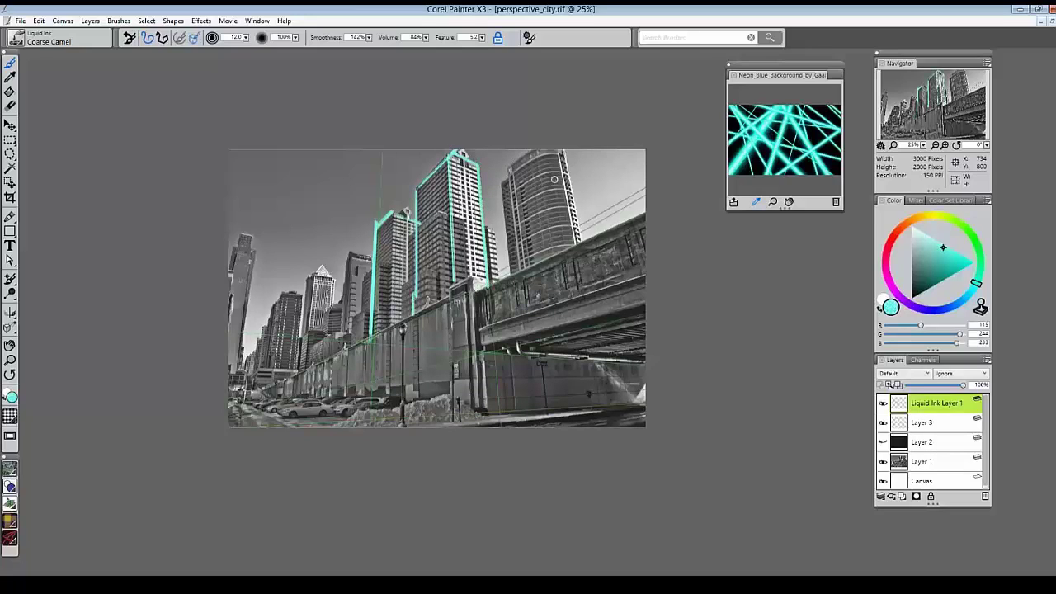
Step: Trace the rounded tower and the leftmost building in turquoise, and show the black Layer 2 behind the strokes
drag(502, 183, 511, 276)
mouse_move(498, 182)
mouse_down()
mouse_move(577, 138)
mouse_move(561, 148)
mouse_move(579, 244)
mouse_up()
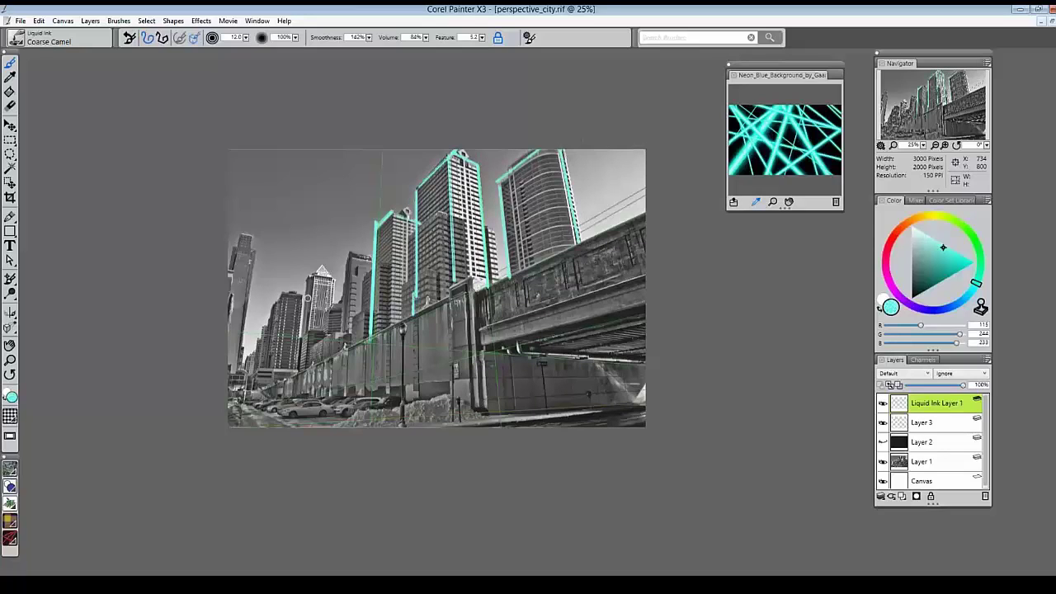
drag(253, 259, 237, 380)
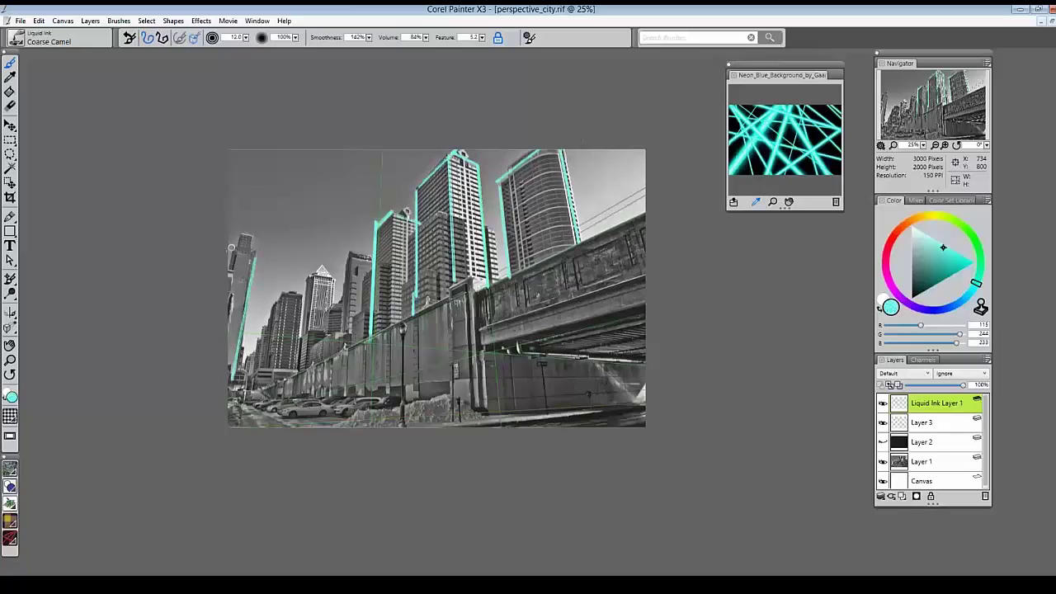
click(883, 442)
drag(231, 250, 252, 255)
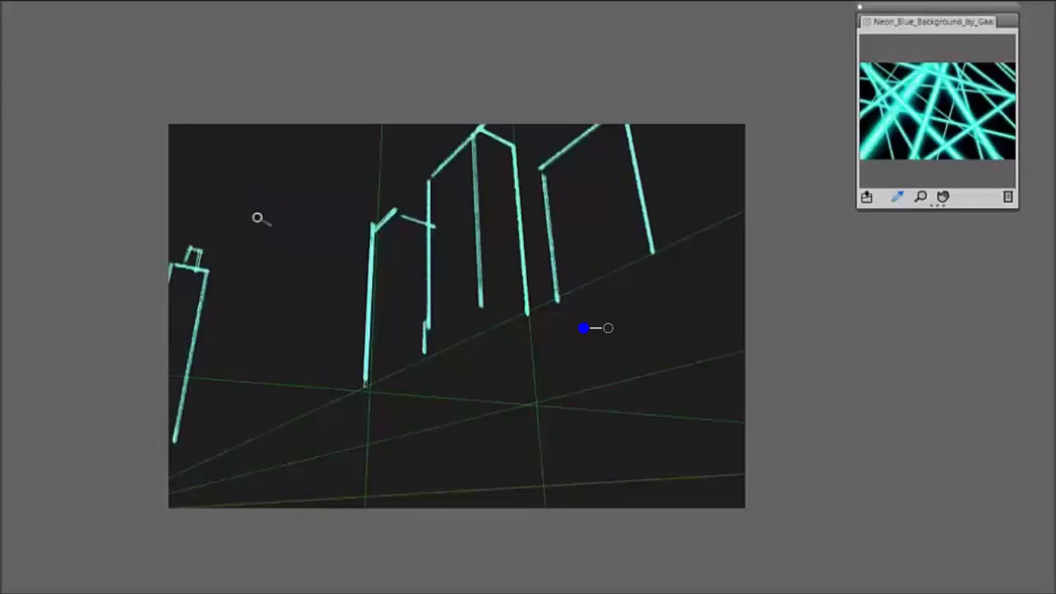
Step: Trace the street lamp's pole and arm and a vertical edge of the shorter central tower with thin turquoise strokes
drag(254, 212, 242, 451)
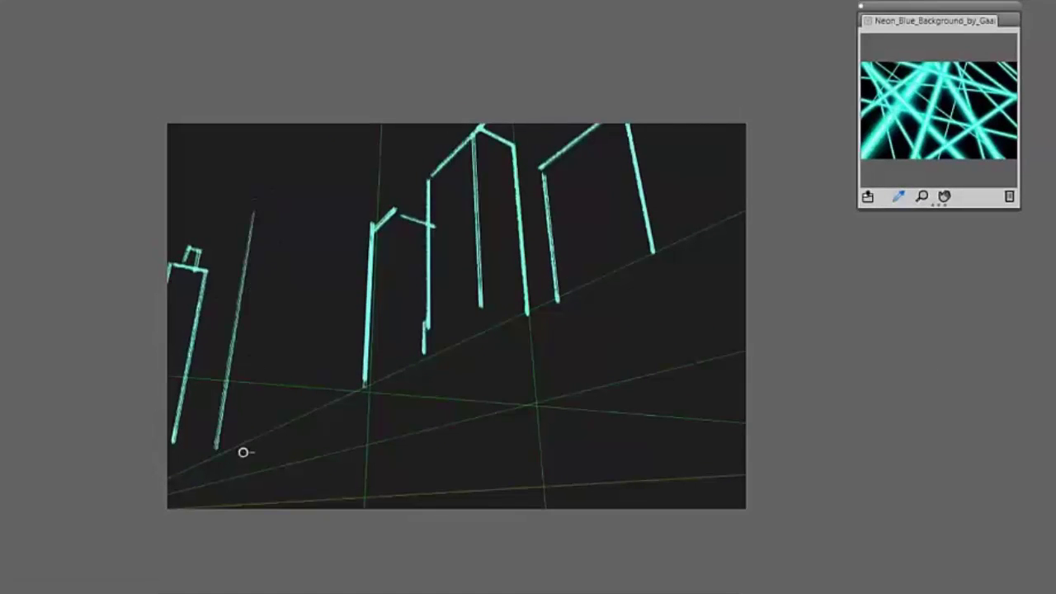
drag(254, 214, 269, 189)
drag(399, 213, 393, 355)
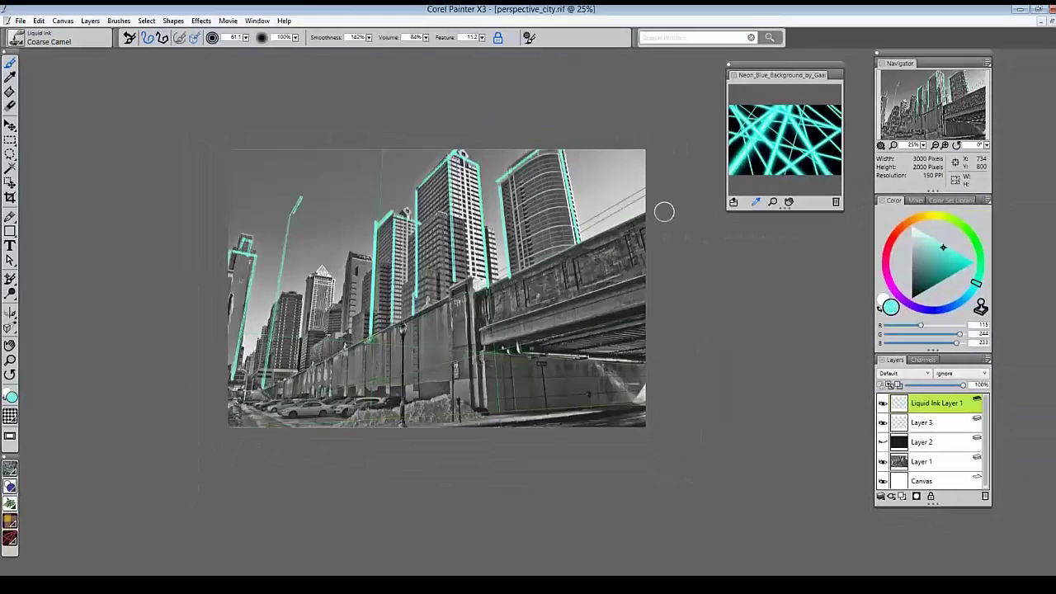
Step: Cover the elevated roadway with broad turquoise strokes that converge along the perspective guides toward the parked cars
drag(666, 212, 168, 440)
drag(627, 244, 269, 403)
mouse_move(650, 273)
mouse_down()
mouse_move(591, 297)
mouse_move(312, 360)
mouse_up()
drag(686, 275, 118, 446)
mouse_move(652, 258)
mouse_down()
mouse_move(289, 409)
mouse_move(570, 289)
mouse_move(520, 307)
mouse_up()
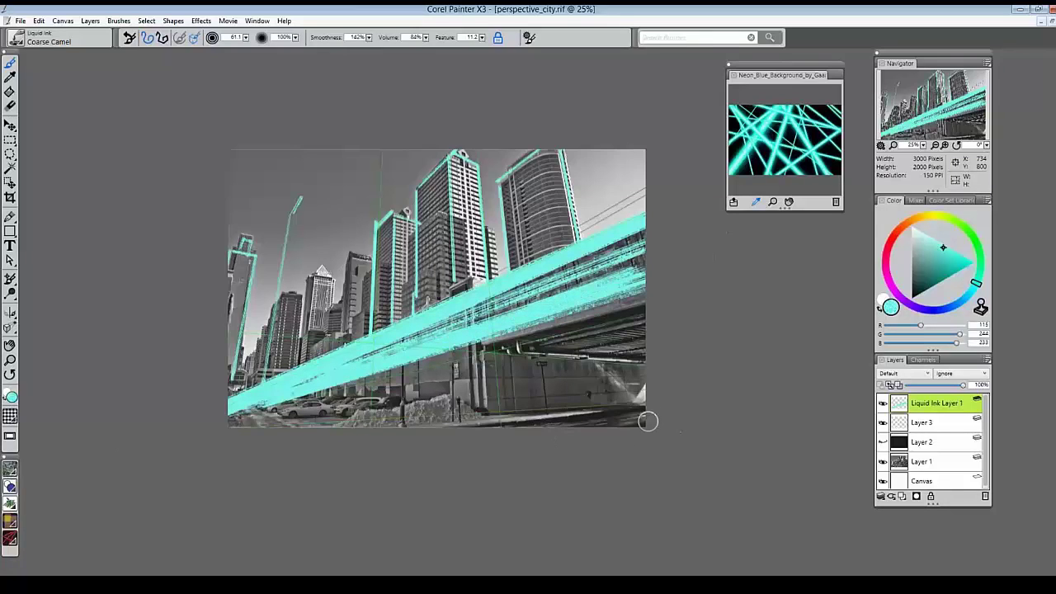
Step: Add turquoise strokes along the street's lower edge and beneath the bridge, and check them briefly against the black Layer 2
mouse_move(666, 405)
mouse_down()
mouse_move(596, 420)
mouse_move(389, 427)
mouse_move(610, 421)
mouse_move(528, 423)
mouse_up()
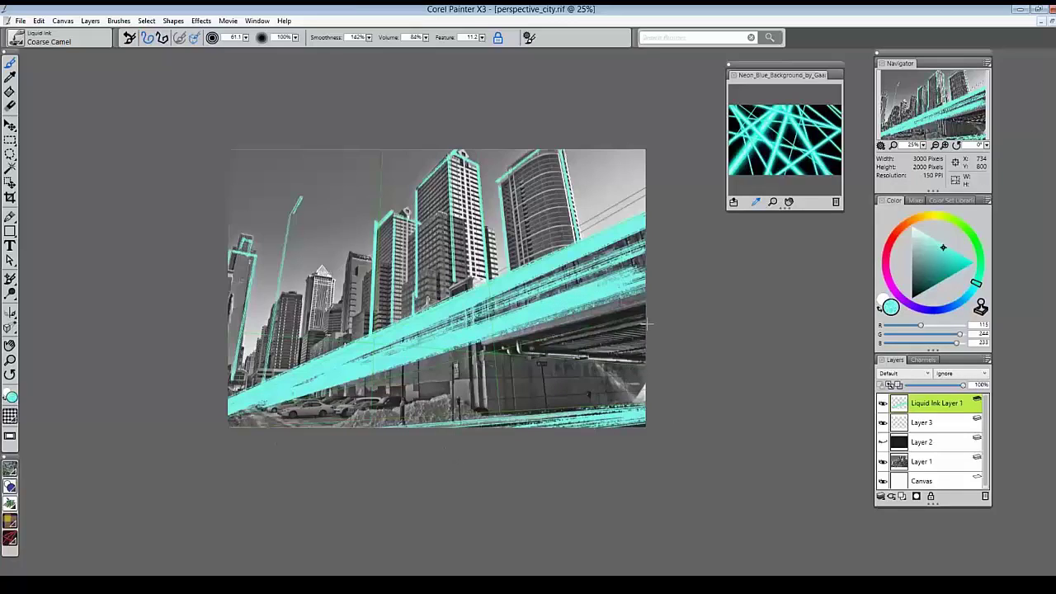
mouse_move(646, 325)
mouse_down()
mouse_move(657, 325)
mouse_move(549, 356)
mouse_up()
mouse_move(658, 355)
mouse_down()
mouse_move(594, 334)
mouse_move(665, 348)
mouse_move(611, 329)
mouse_move(608, 339)
mouse_move(587, 339)
mouse_move(685, 335)
mouse_up()
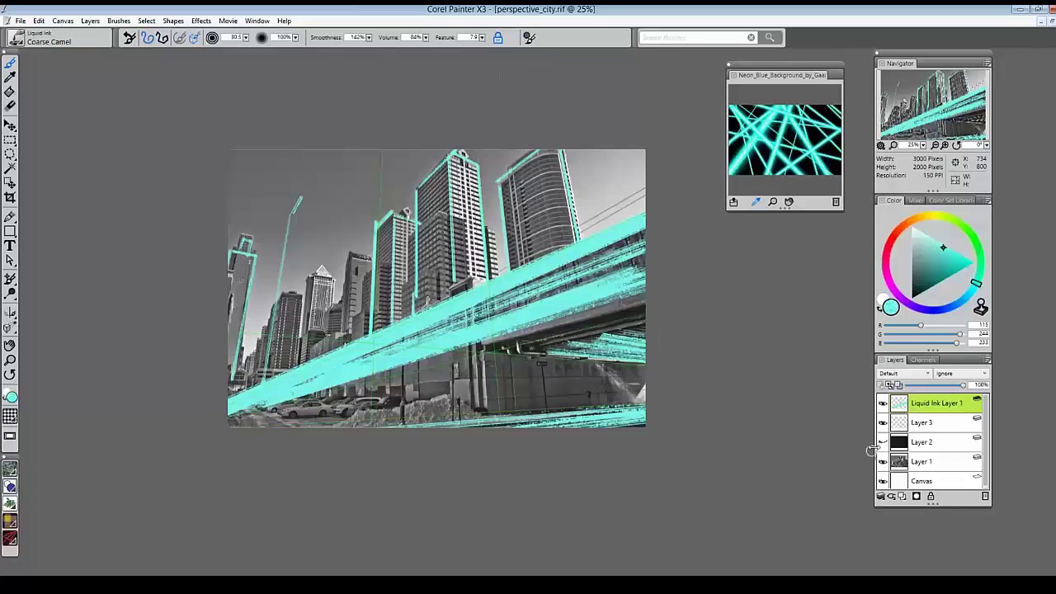
click(883, 443)
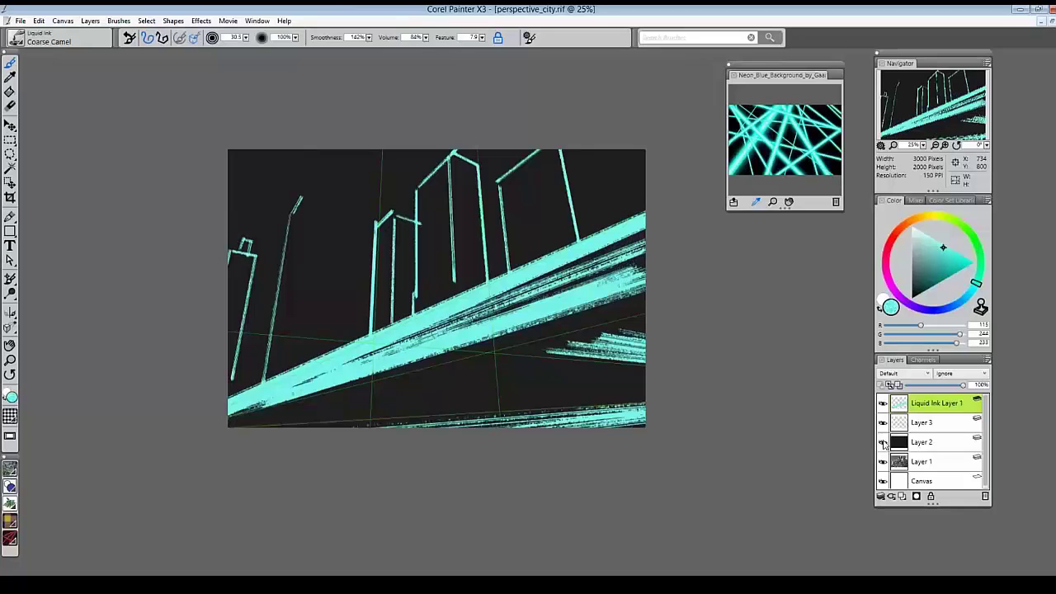
click(883, 443)
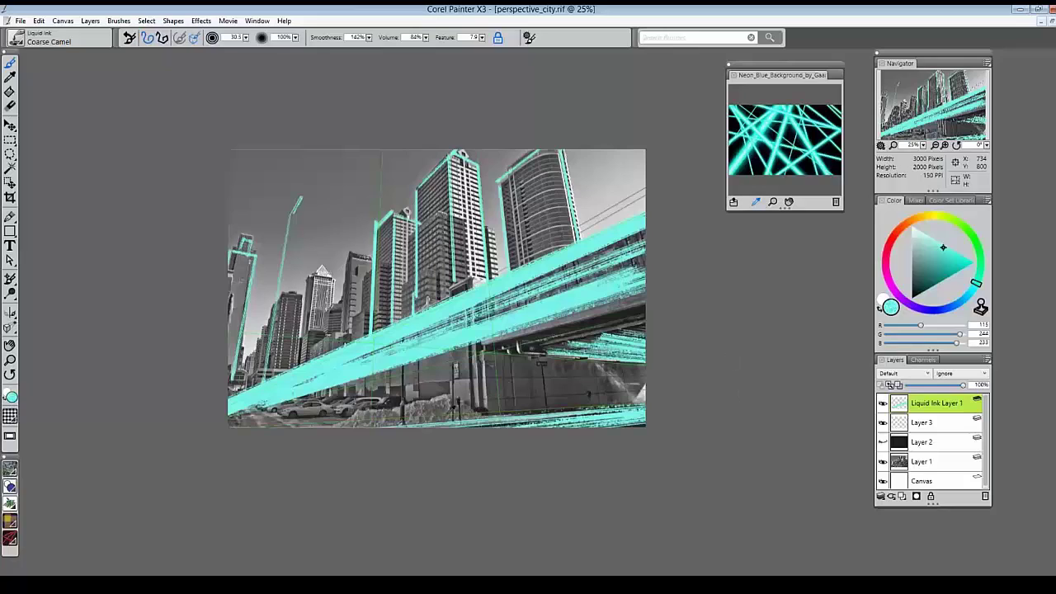
Step: Switch to the PowerPoint slide show and advance the Layers and Cloning slides to slide 18
key(alt)
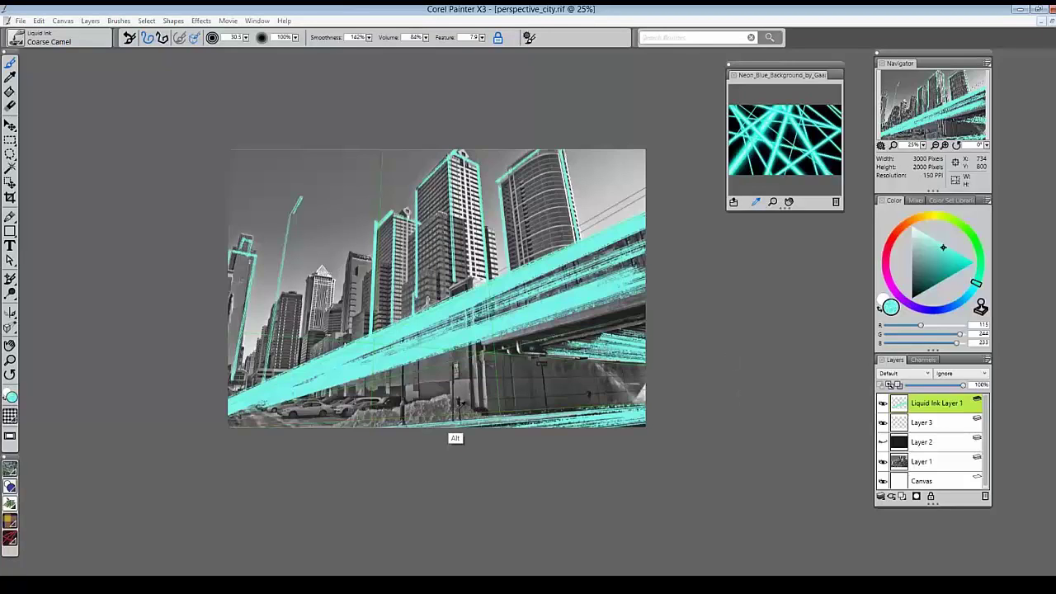
key(alt+Tab)
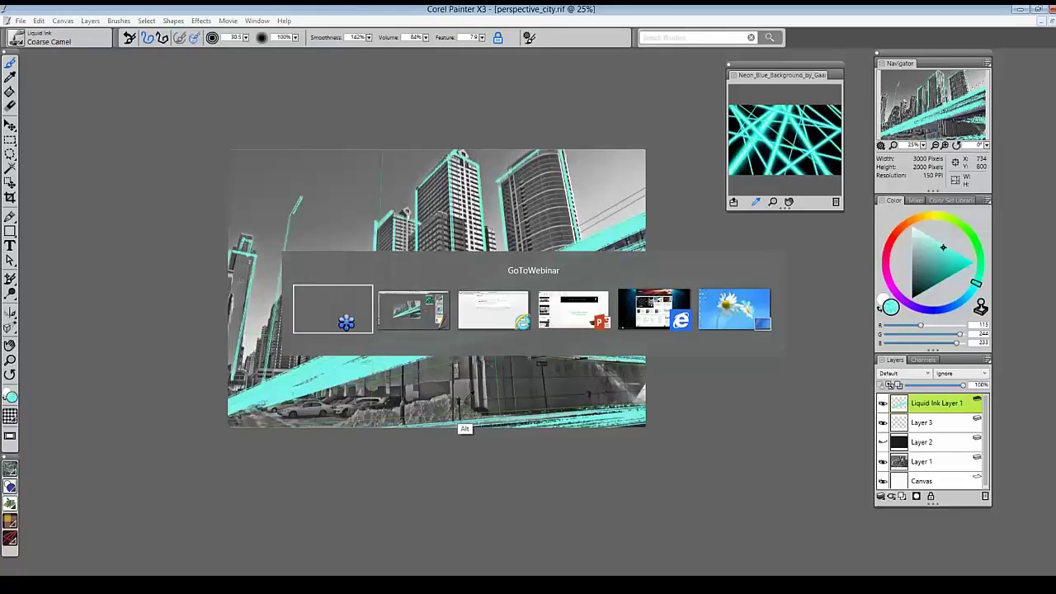
key(alt+shift+Tab)
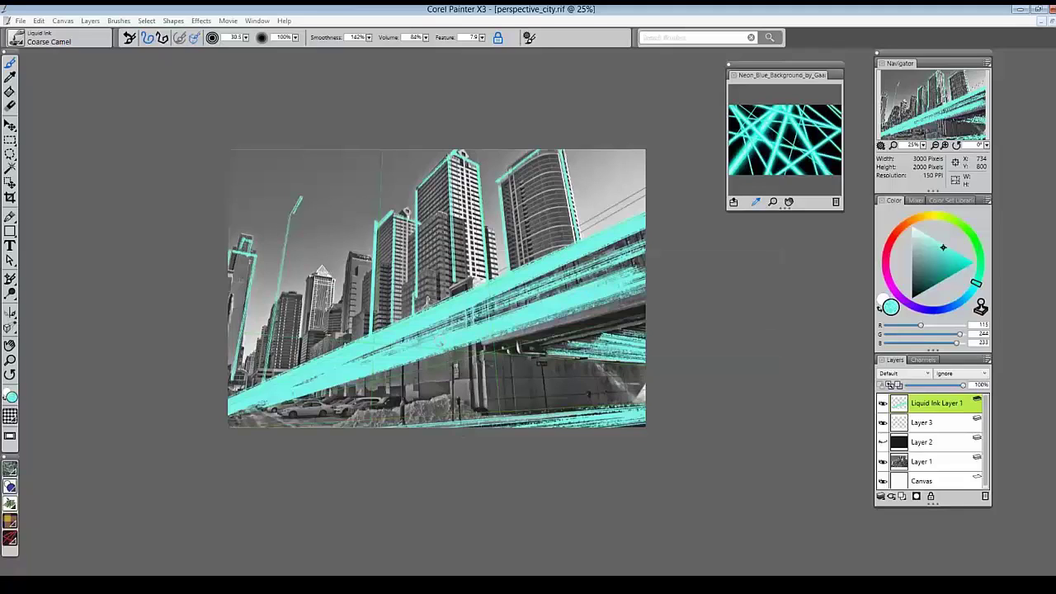
key(alt+Tab)
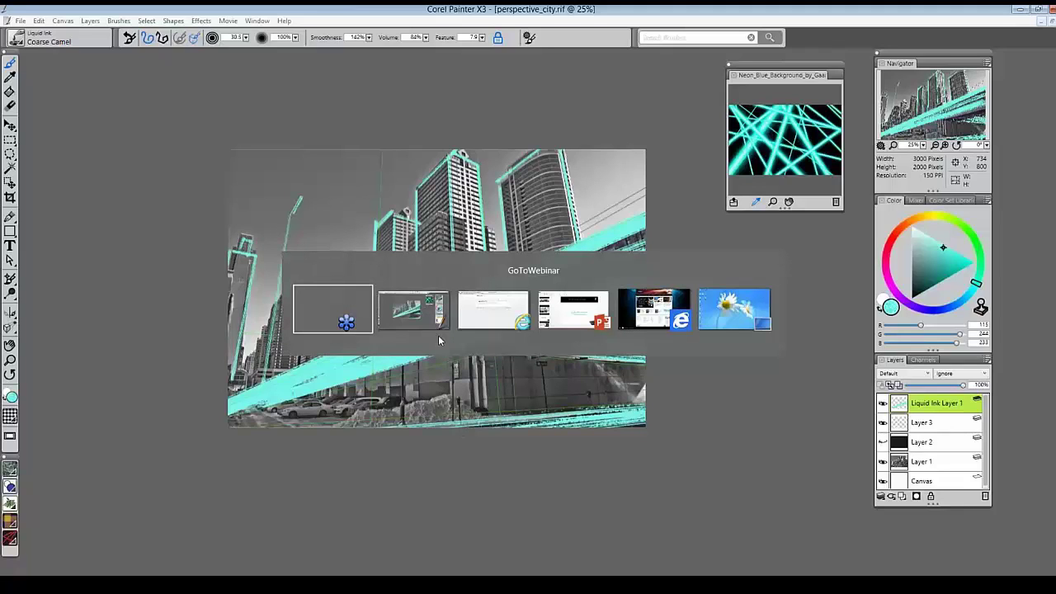
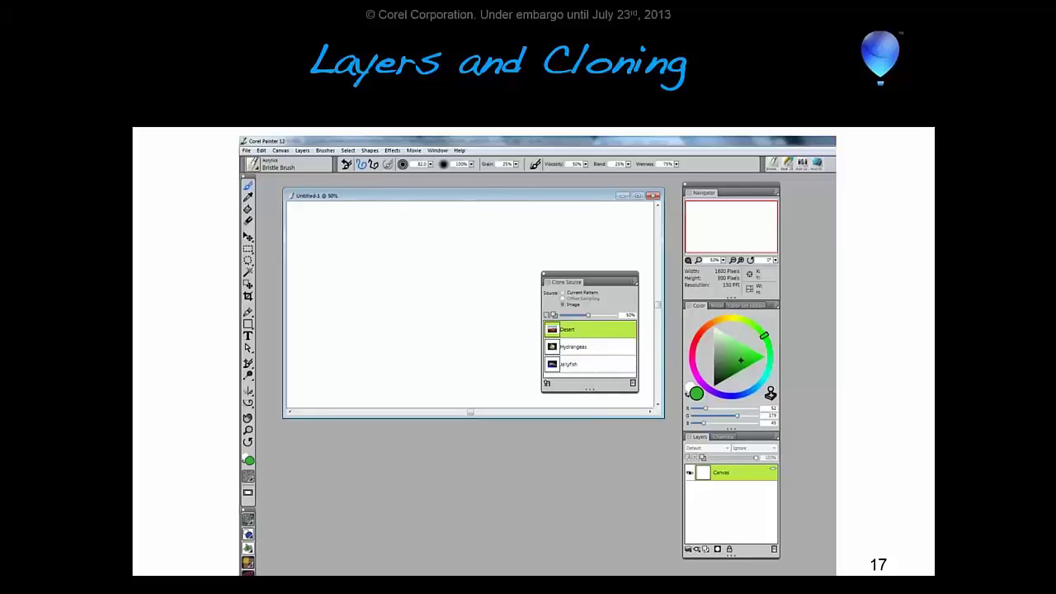
key(Right)
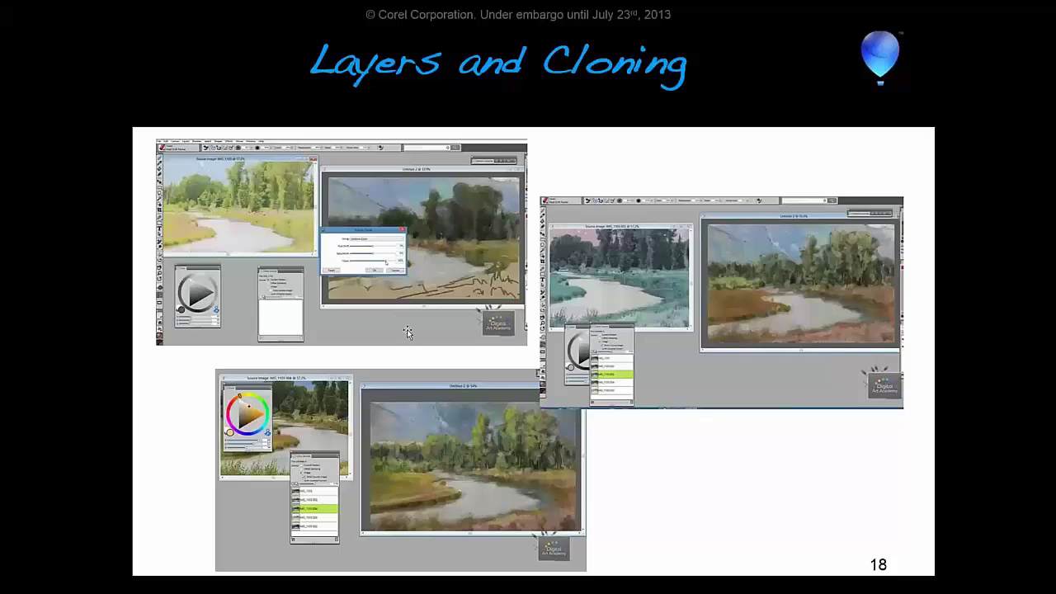
Step: Switch back to Corel Painter X3, close perspective_city.rif without saving, and close the neon reference image
key(alt+Tab)
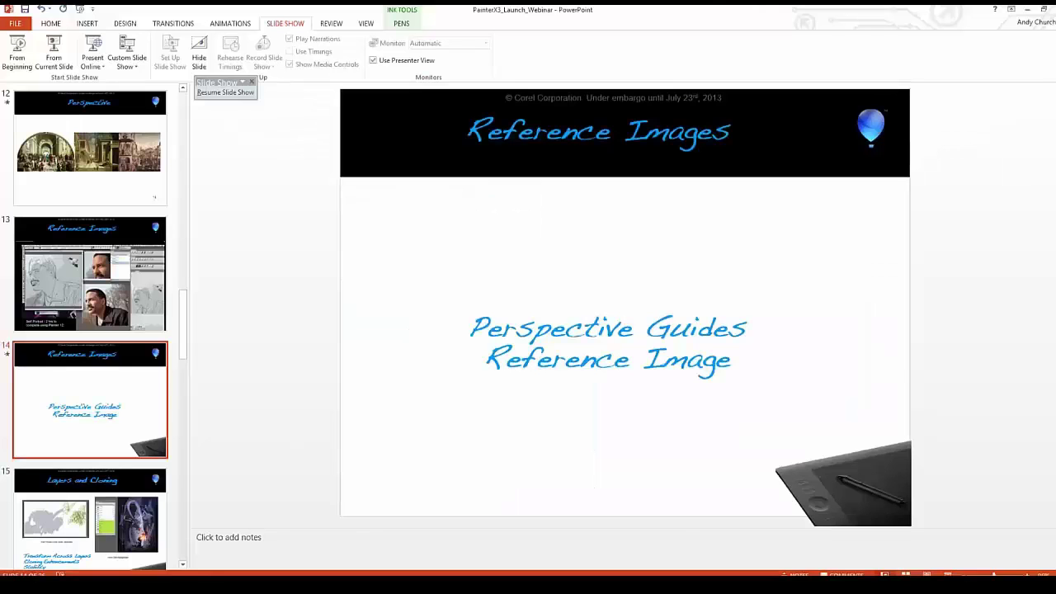
key(alt+Tab)
key(alt+Tab)
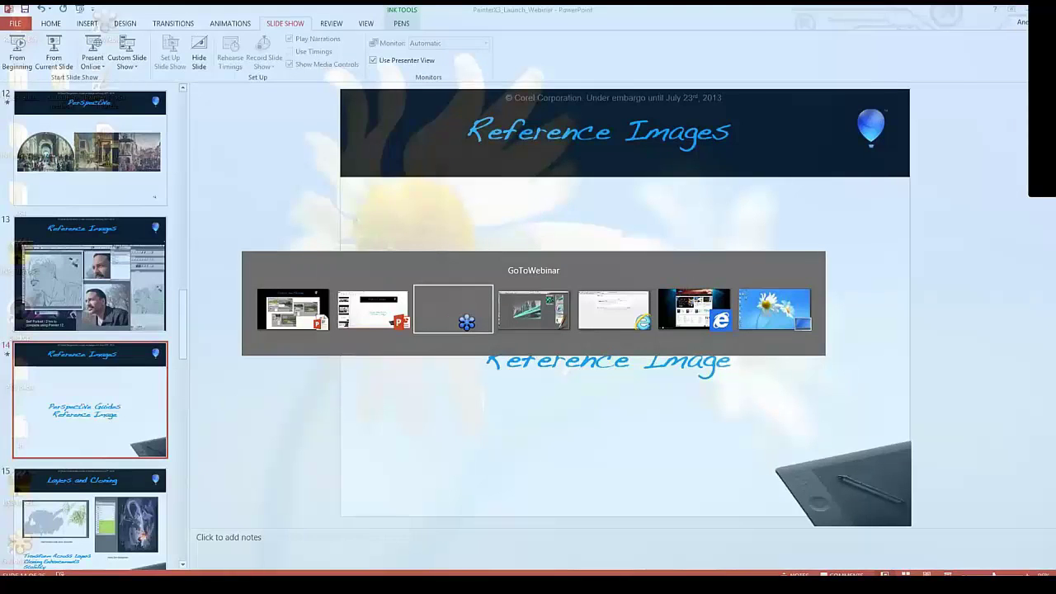
key(ctrl+w)
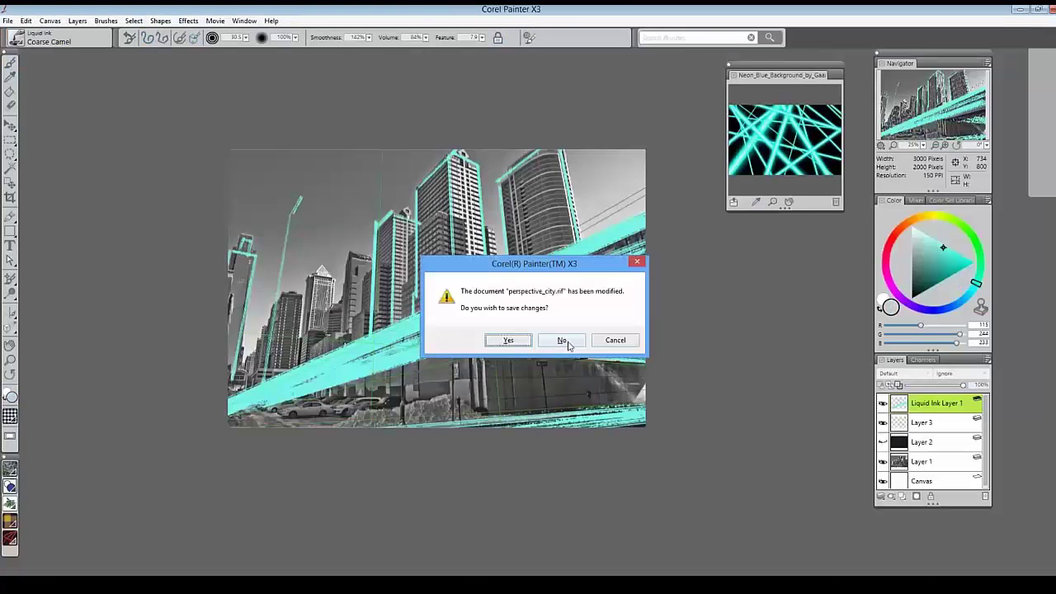
click(559, 337)
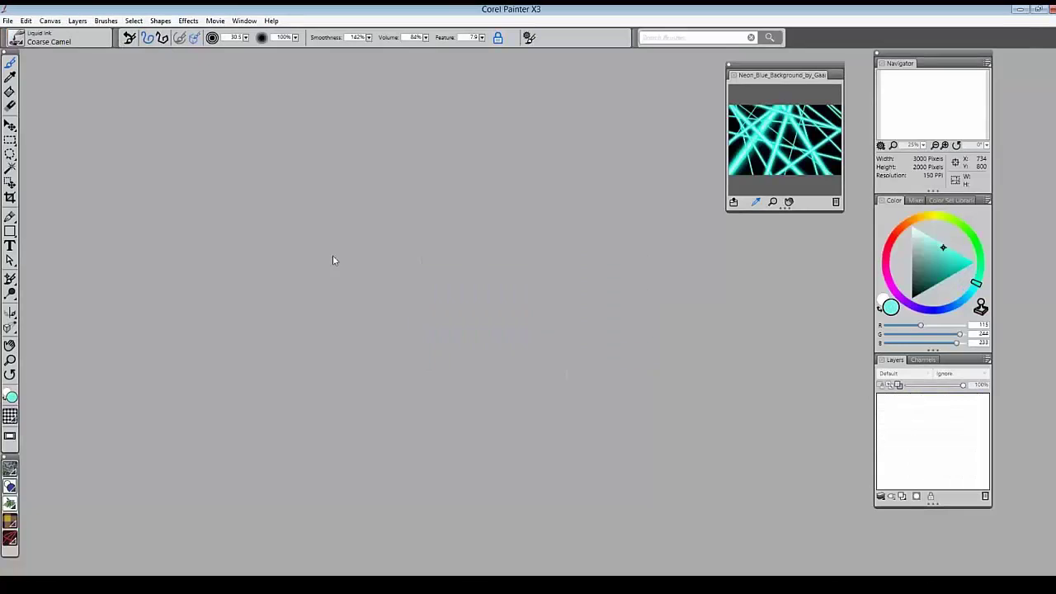
click(733, 74)
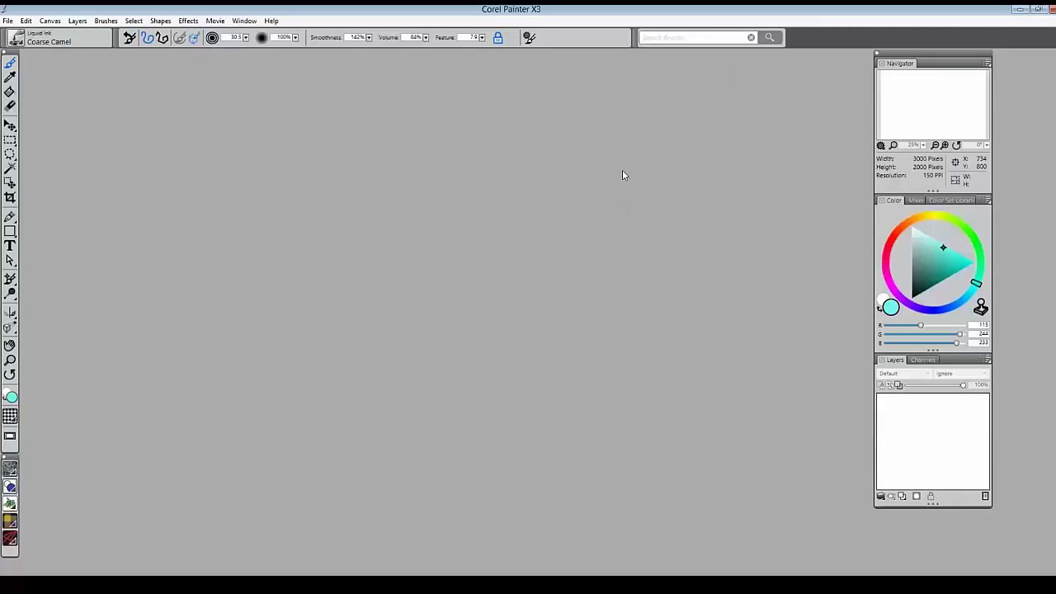
Step: Open the Faeritank painting from the Multi-layer transform folder inside X3 Launch webinar
key(ctrl+o)
click(114, 53)
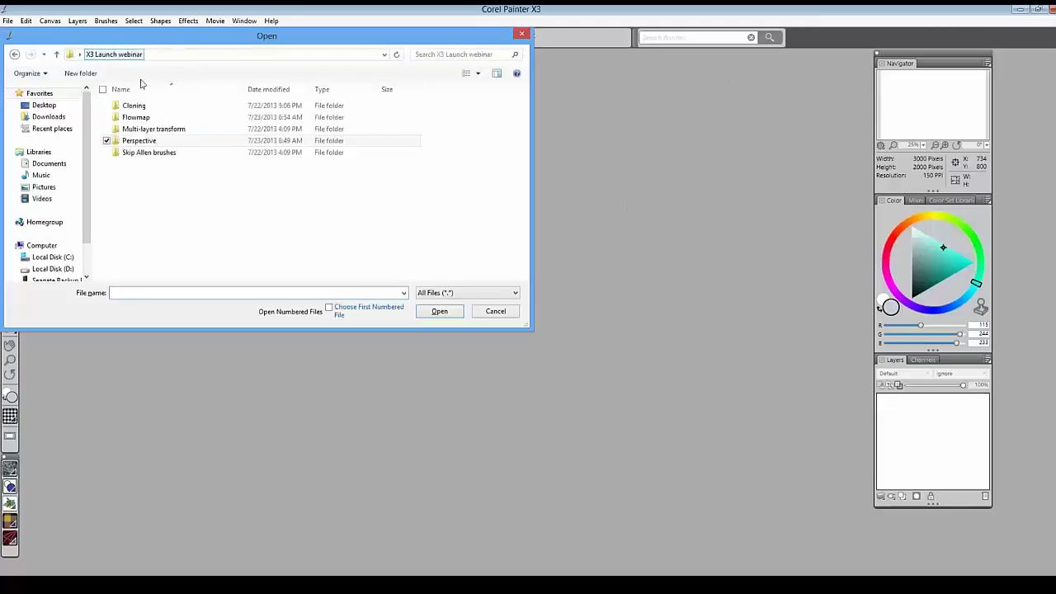
double_click(148, 128)
click(134, 107)
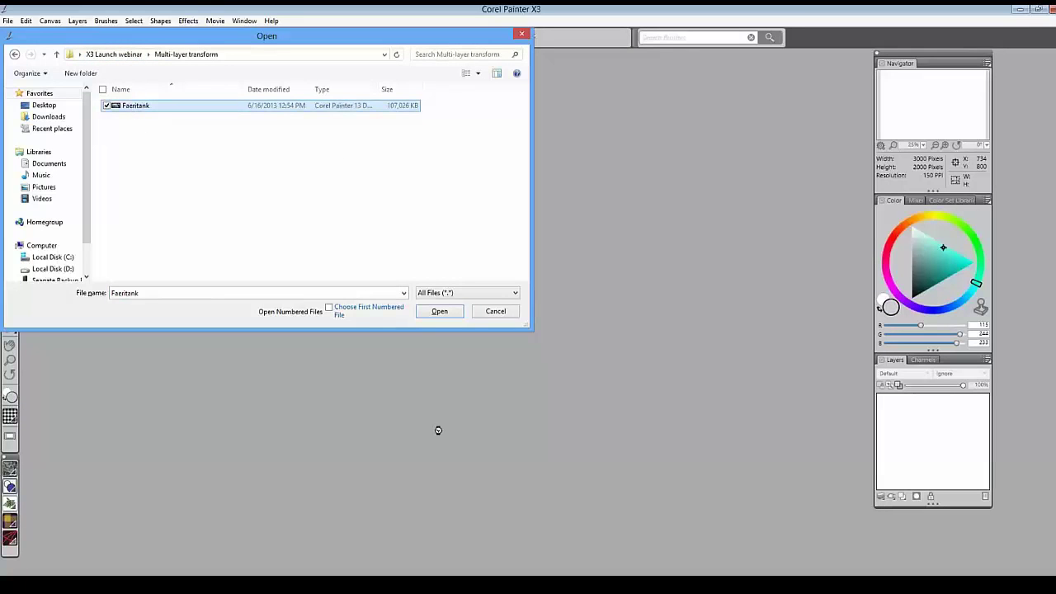
key(Return)
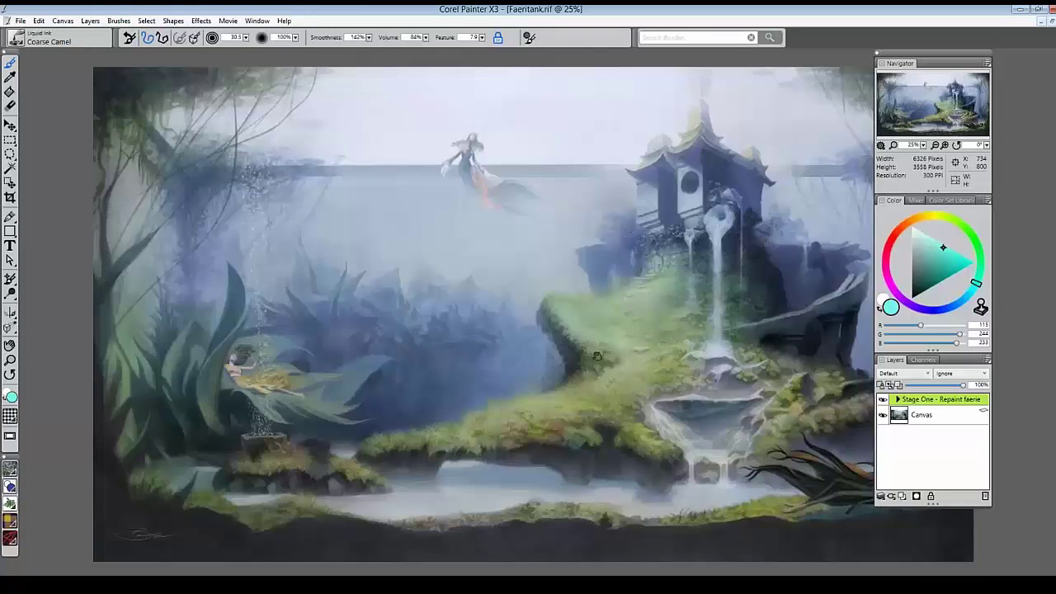
Step: Expand the Stage One layer group and select the Faerie, Center Castle Spire, Left Castle Spire and Rear Castle Spire groups together
drag(641, 360, 577, 360)
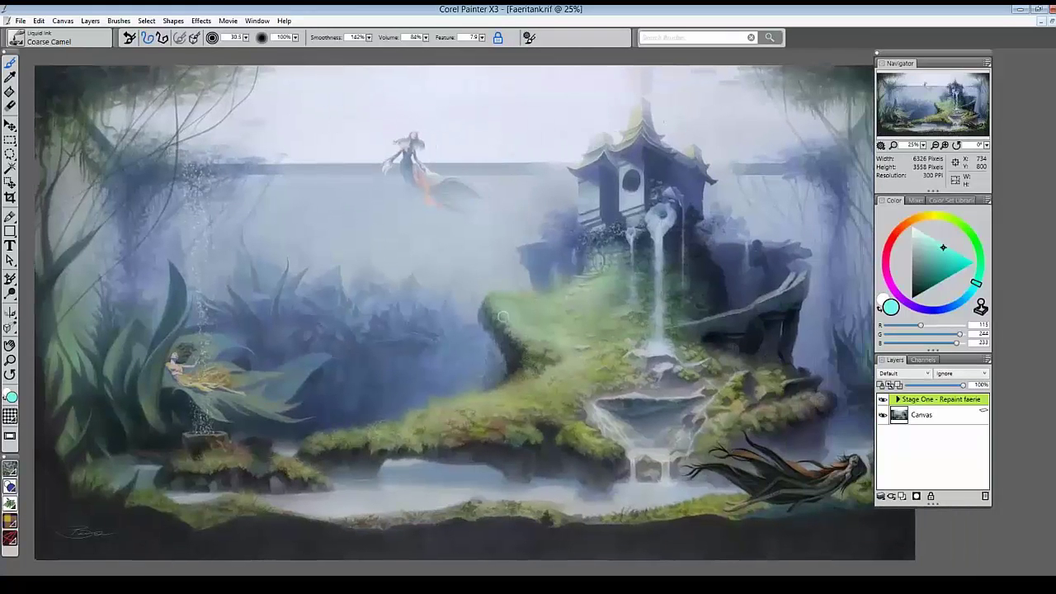
click(897, 400)
click(923, 411)
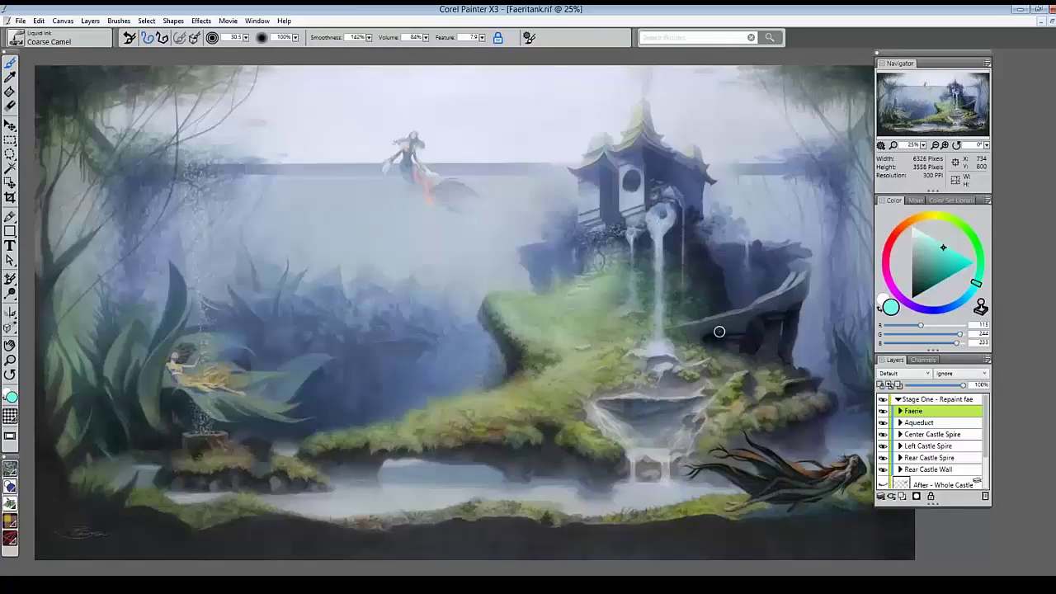
ctrl+click(926, 436)
ctrl+click(923, 447)
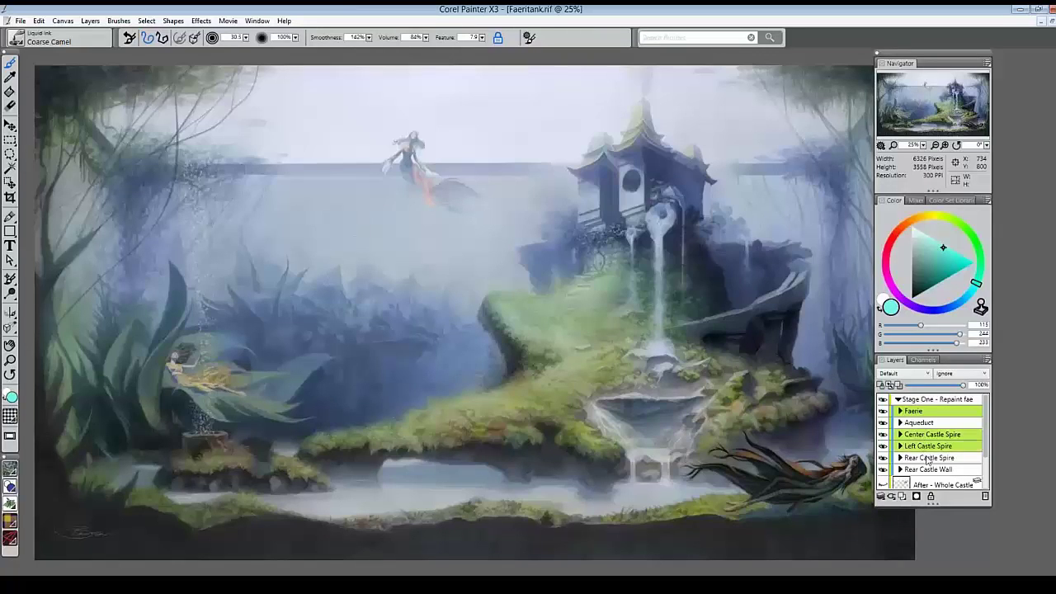
ctrl+click(924, 458)
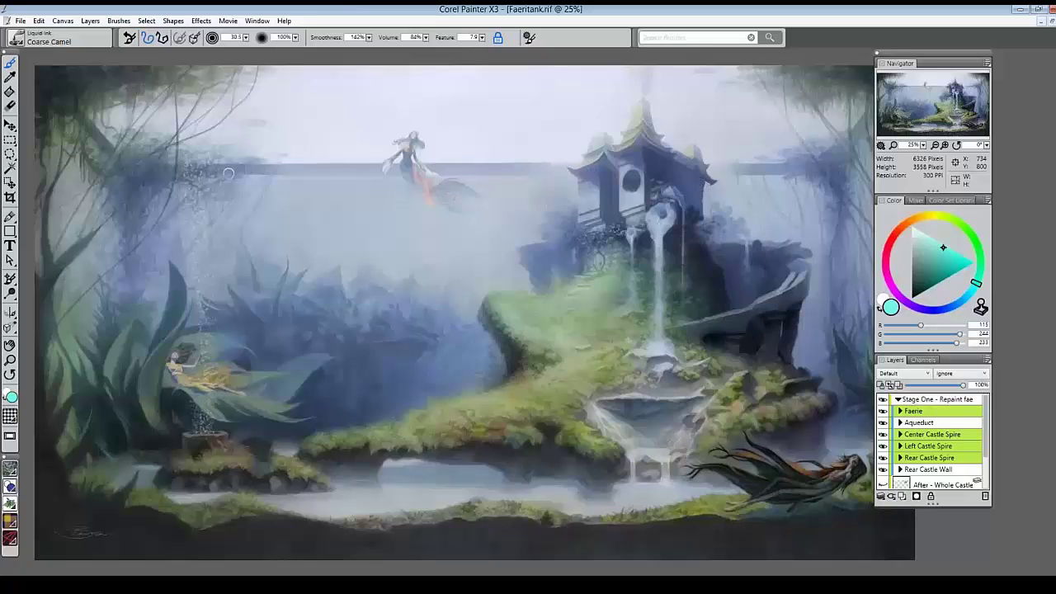
Step: Scale the selected faerie and castle spire groups together to 140% horizontally and vertically with the aspect ratio constrained
click(39, 21)
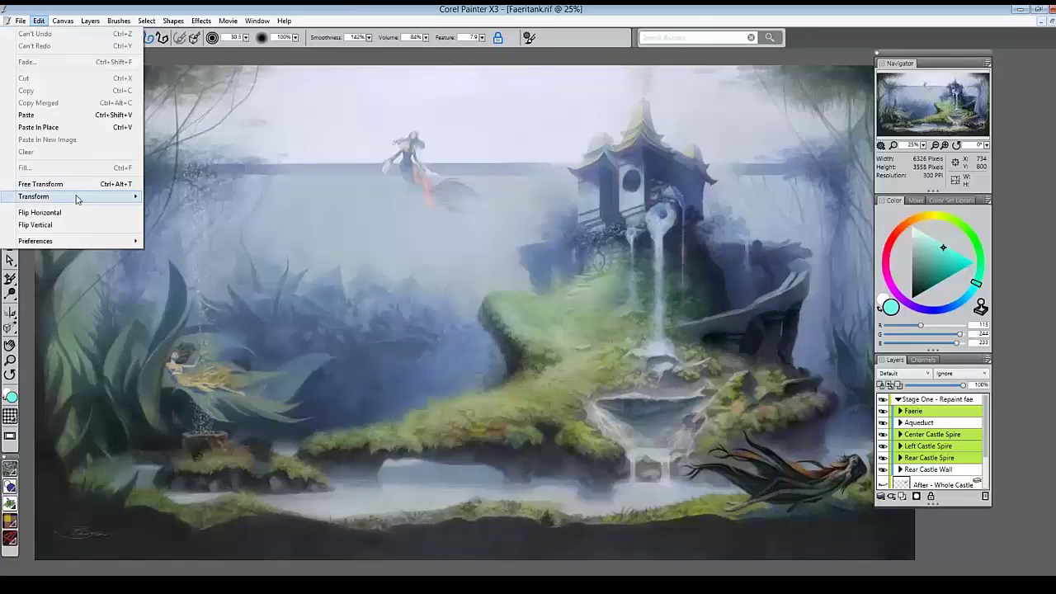
mouse_move(76, 200)
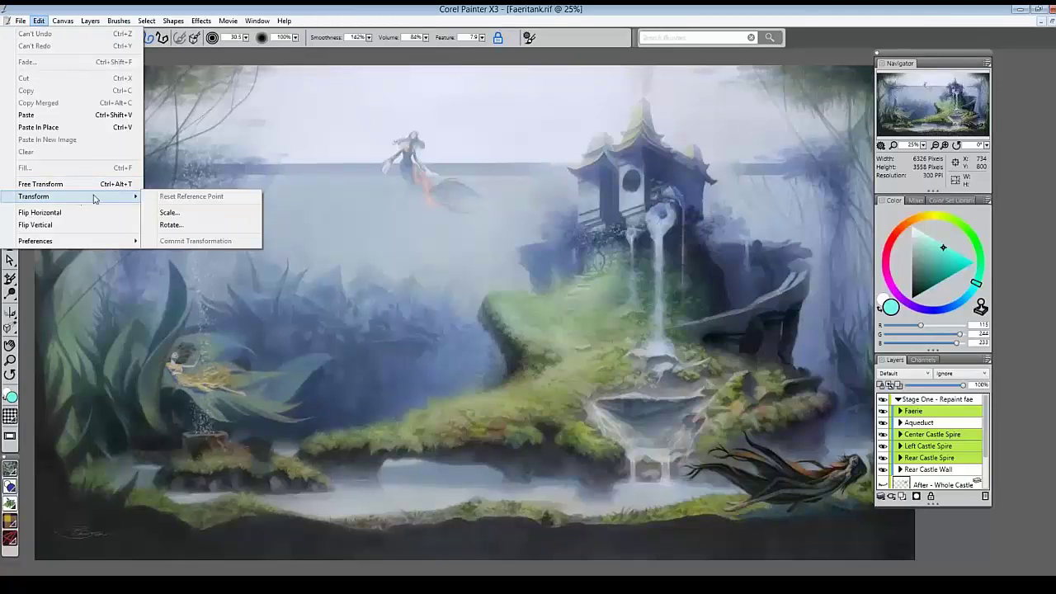
click(198, 217)
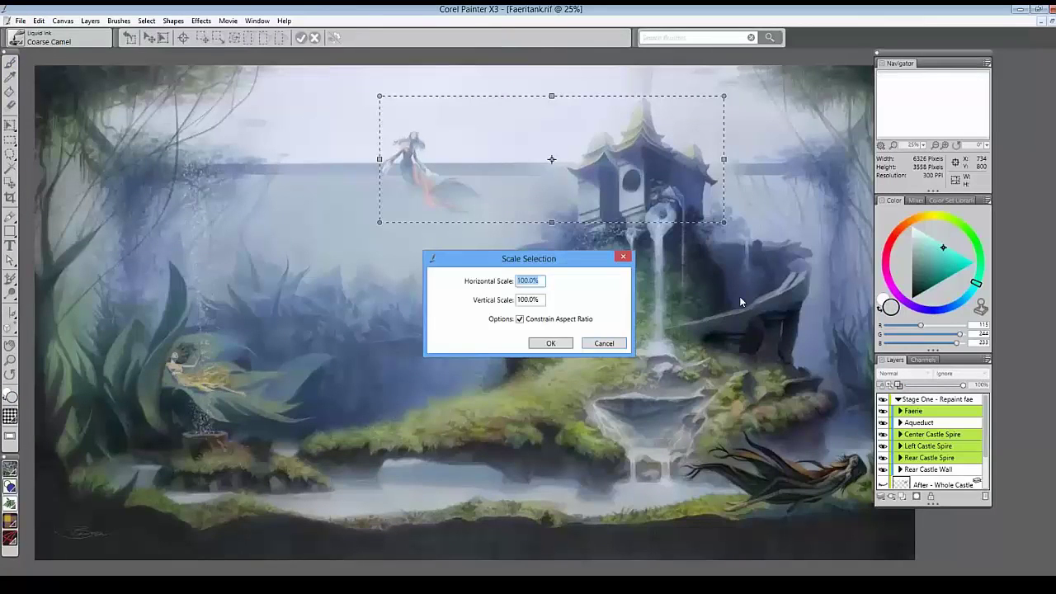
text(140)
key(Tab)
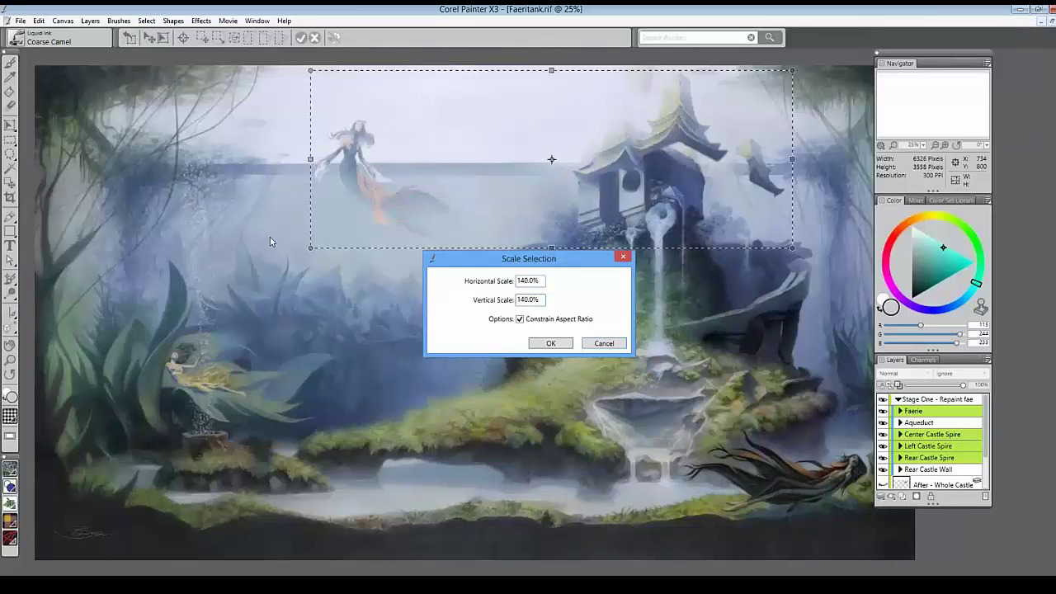
click(551, 345)
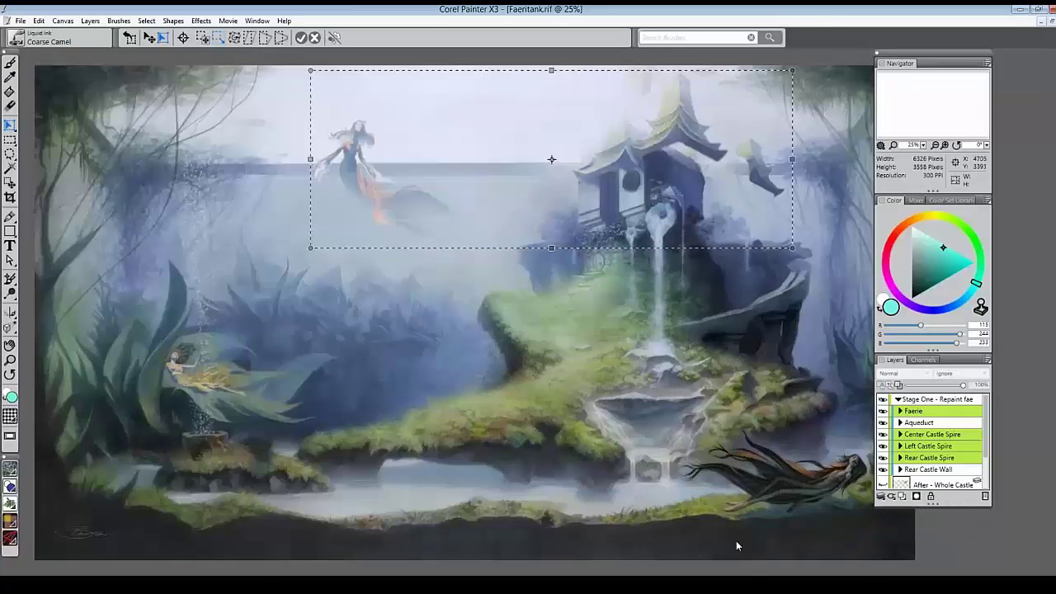
Step: Compare the flat silhouette preview of the scaled groups with the full preview, and commit the transformation
click(336, 41)
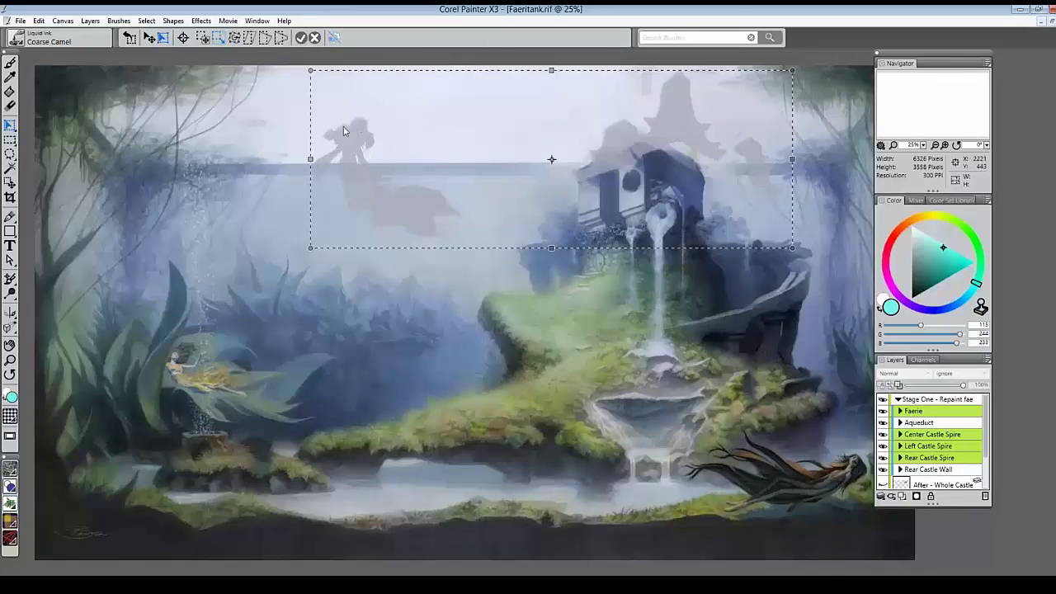
click(335, 43)
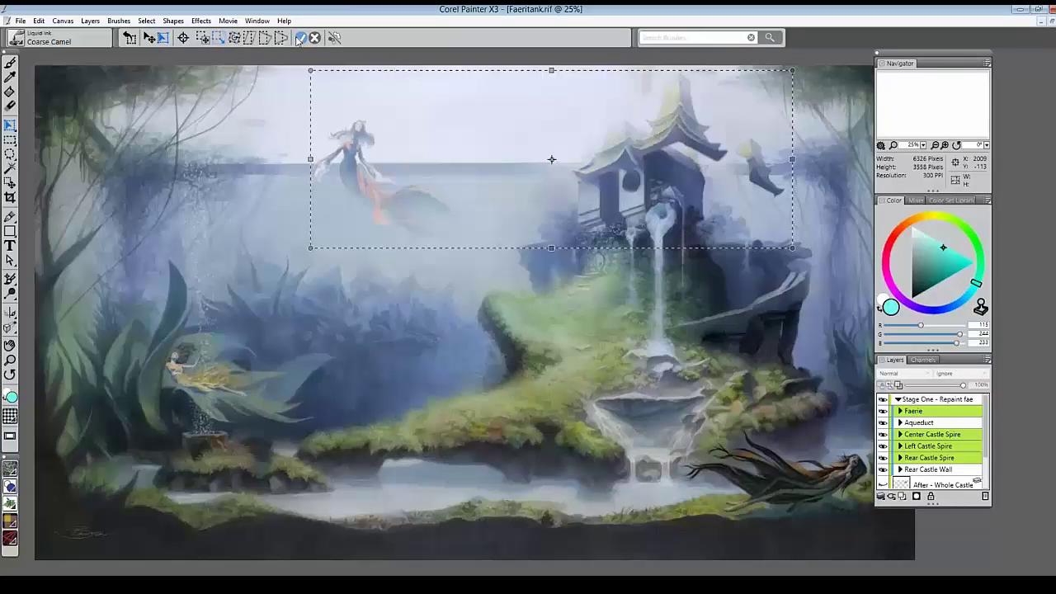
key(Return)
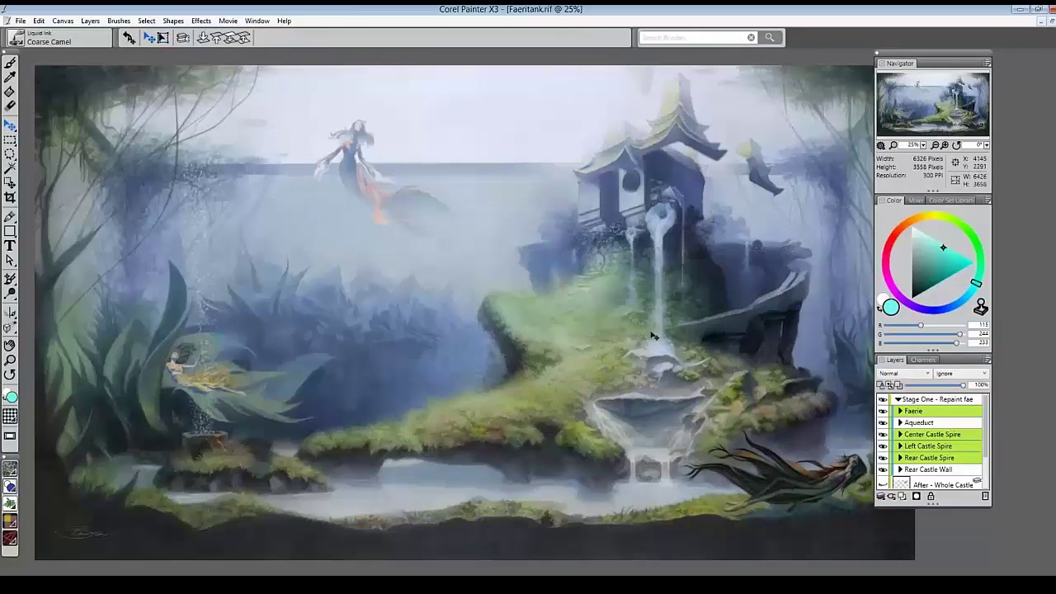
Step: Move the Center, Left and Rear Castle Spire groups together onto the castle, and place the Rear Castle Spire separately against its right side
click(925, 435)
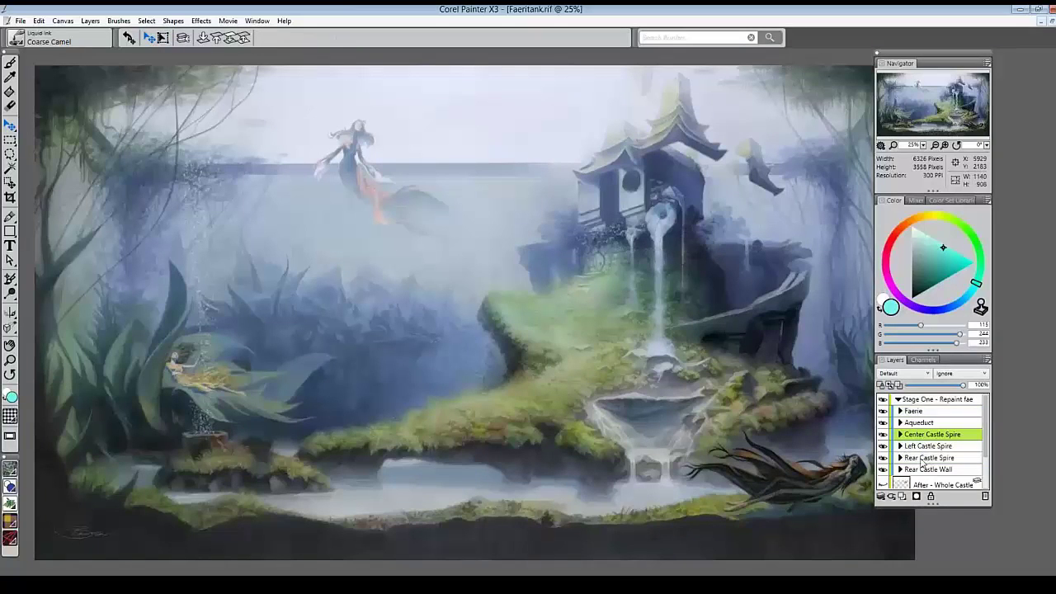
shift+click(926, 458)
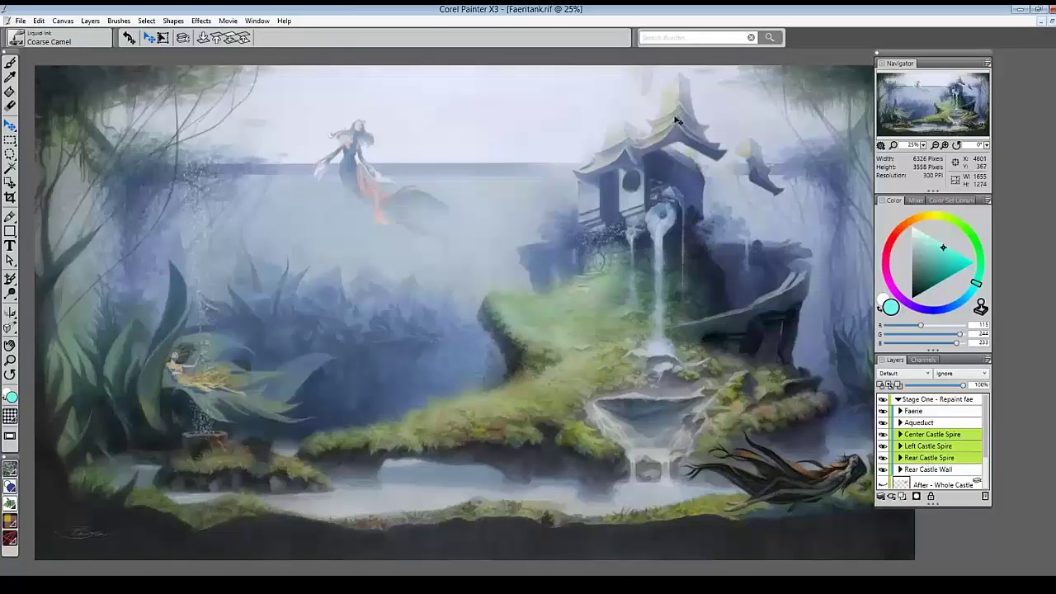
key(ctrl+z)
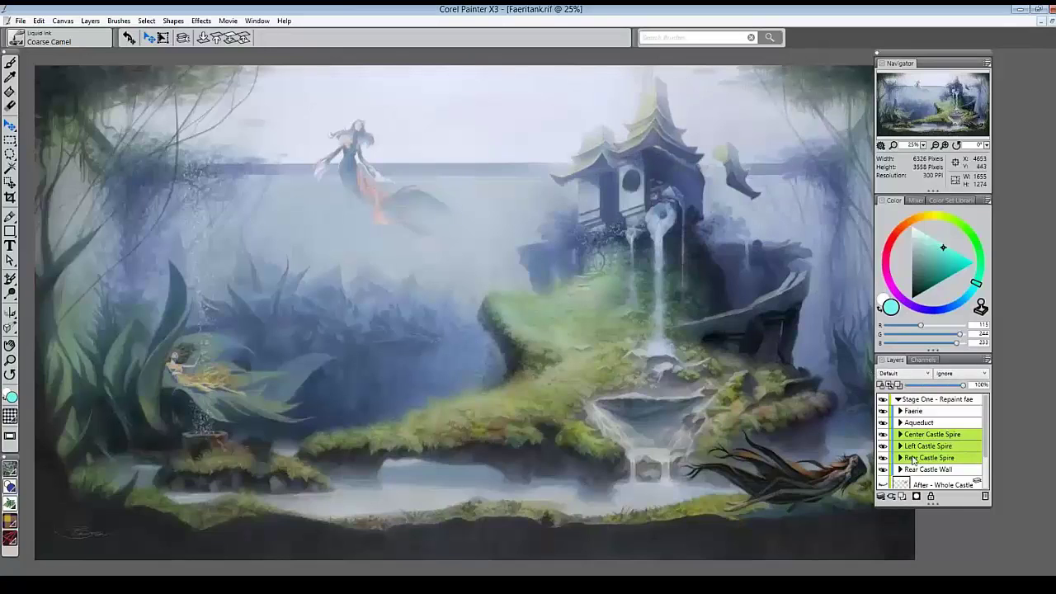
drag(768, 182, 699, 169)
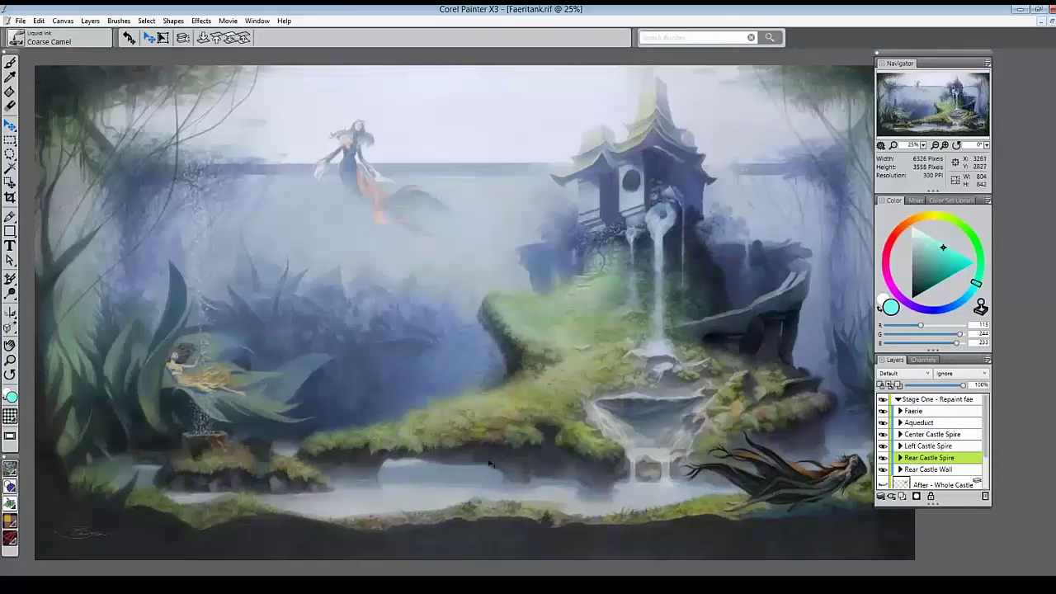
Step: Close the Faeritank painting without saving changes and open the recent file Wedding Cloning.rif
key(ctrl+w)
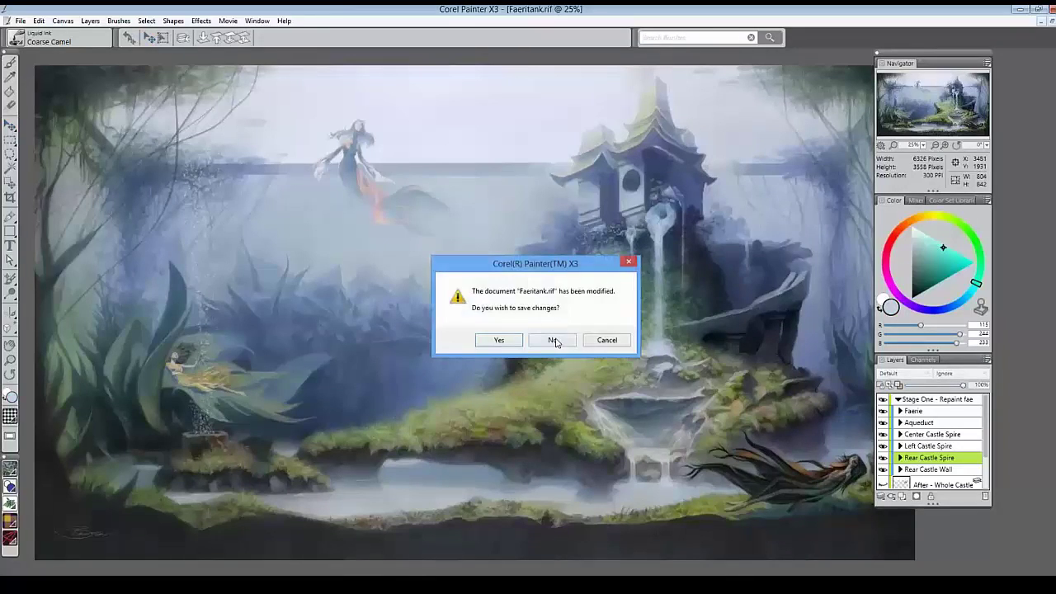
click(553, 340)
click(8, 21)
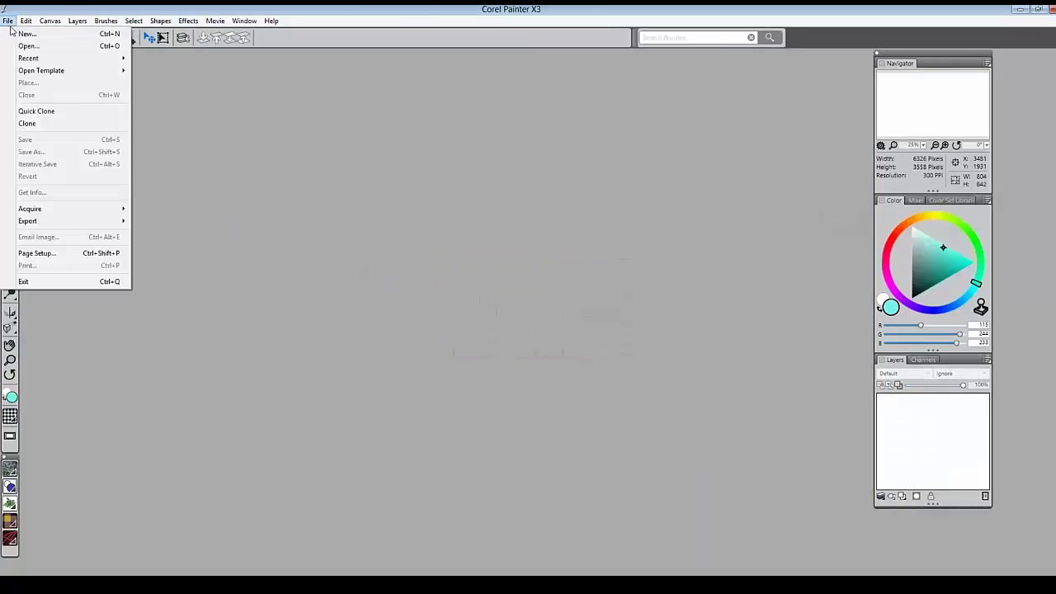
mouse_move(42, 62)
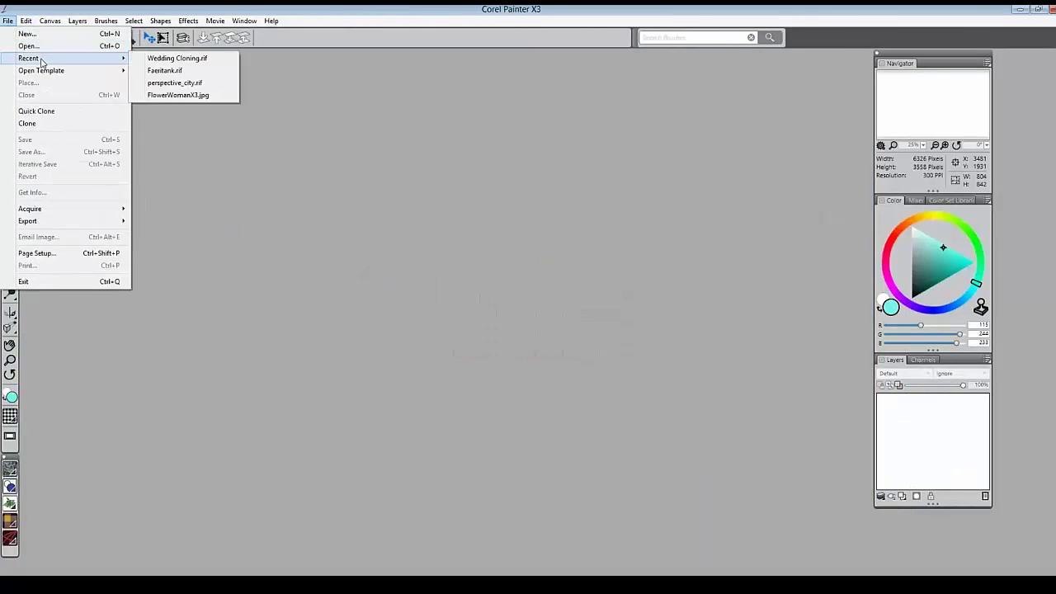
click(170, 59)
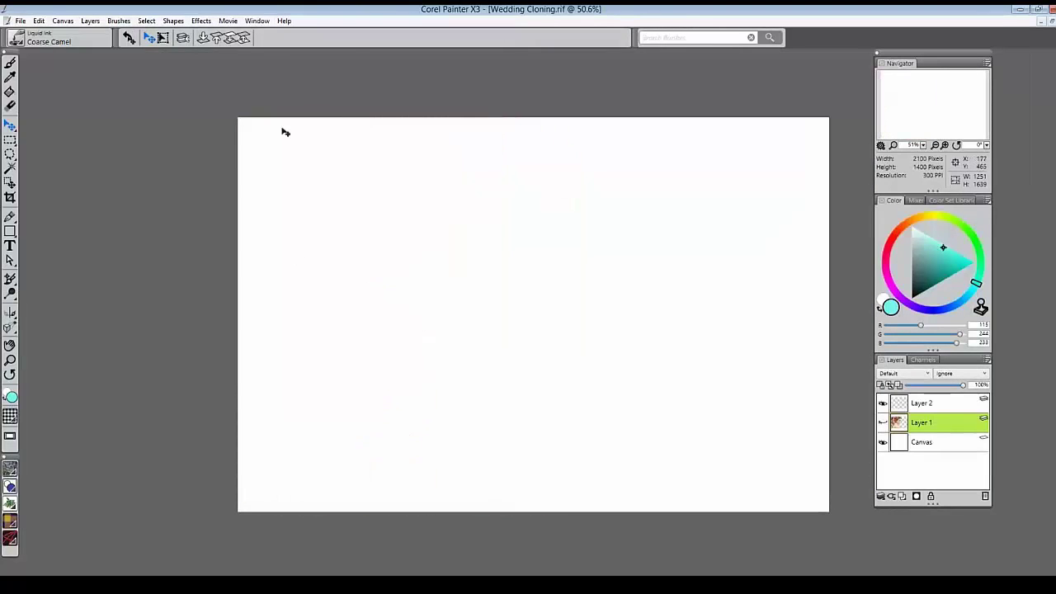
Step: Open the Clone Source settings and show the FlowerWomanX3 source image in its own window
click(258, 21)
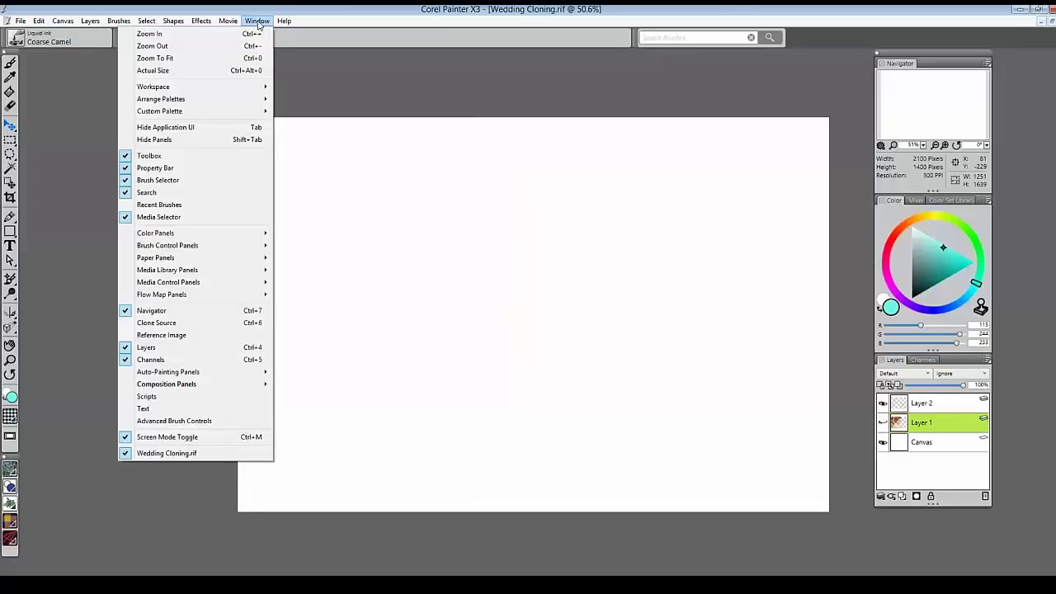
click(228, 323)
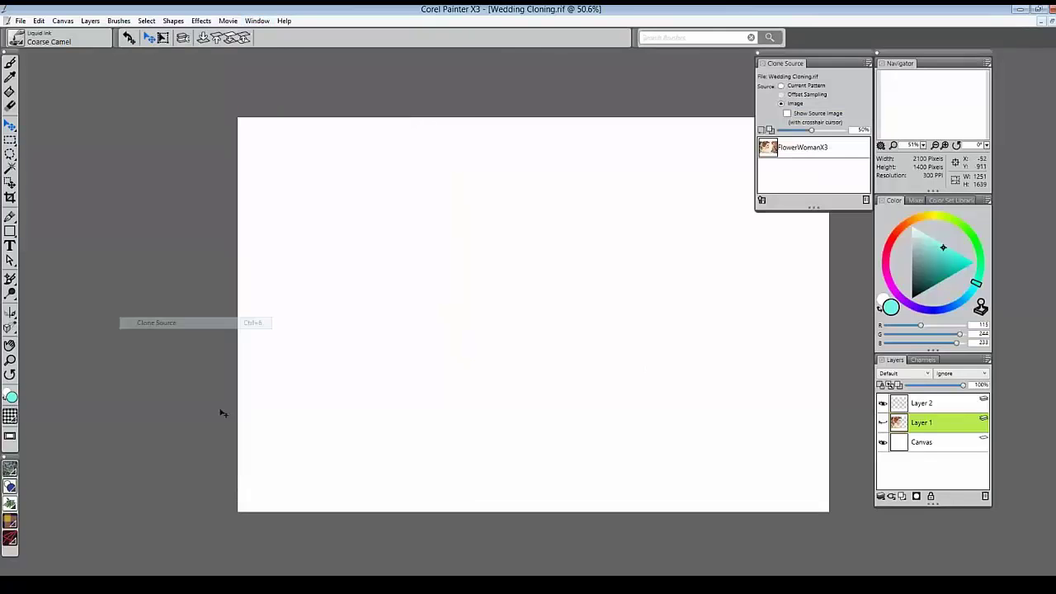
click(789, 114)
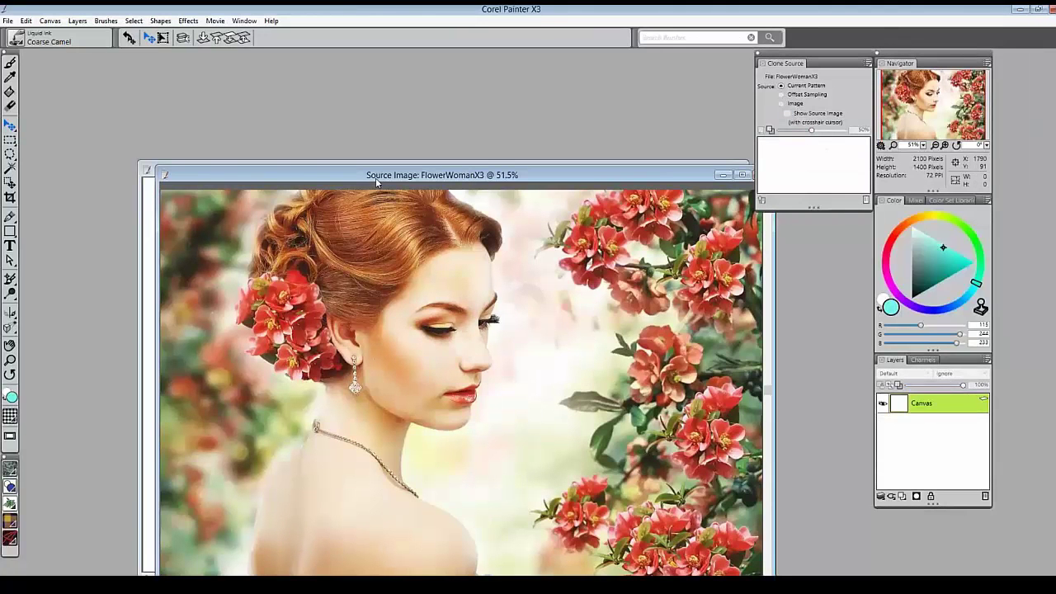
Step: Arrange the source image and Wedding Cloning windows side by side, keeping the woman in view in the source
drag(376, 184, 252, 71)
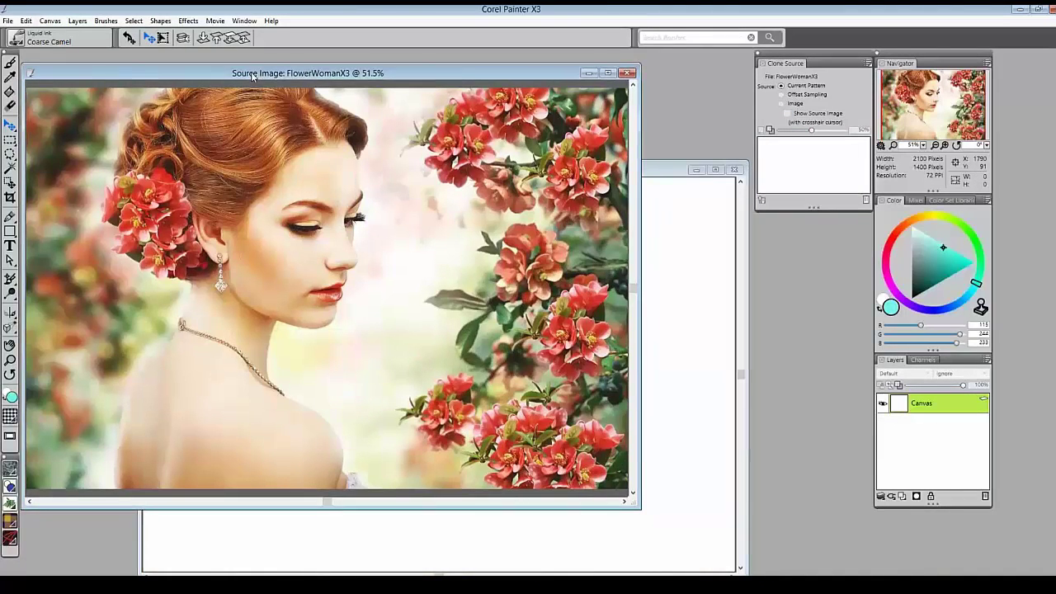
drag(286, 314, 228, 310)
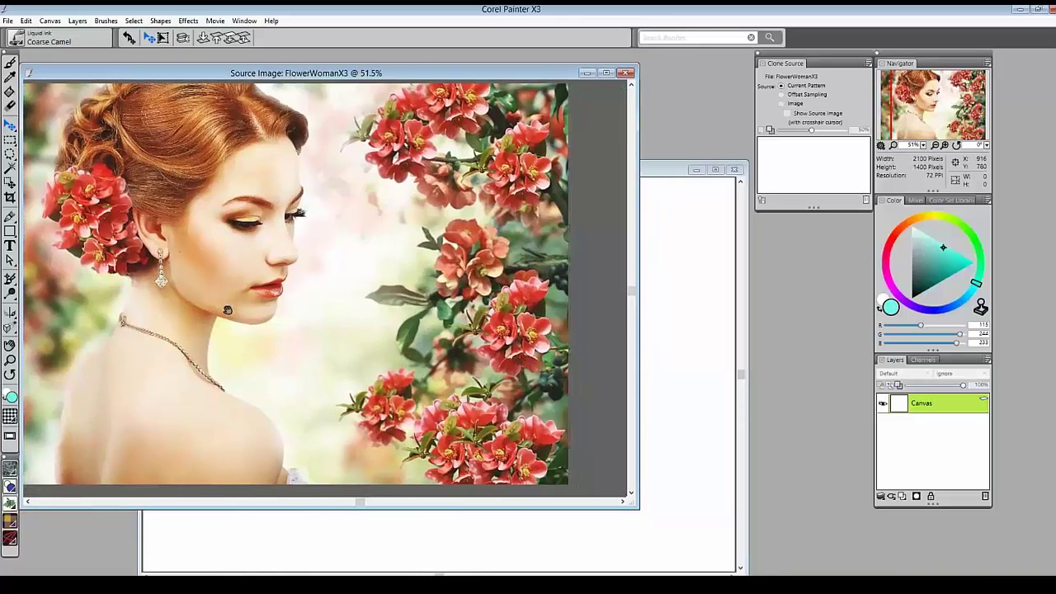
mouse_move(276, 168)
mouse_down()
mouse_move(306, 121)
mouse_move(473, 82)
mouse_up()
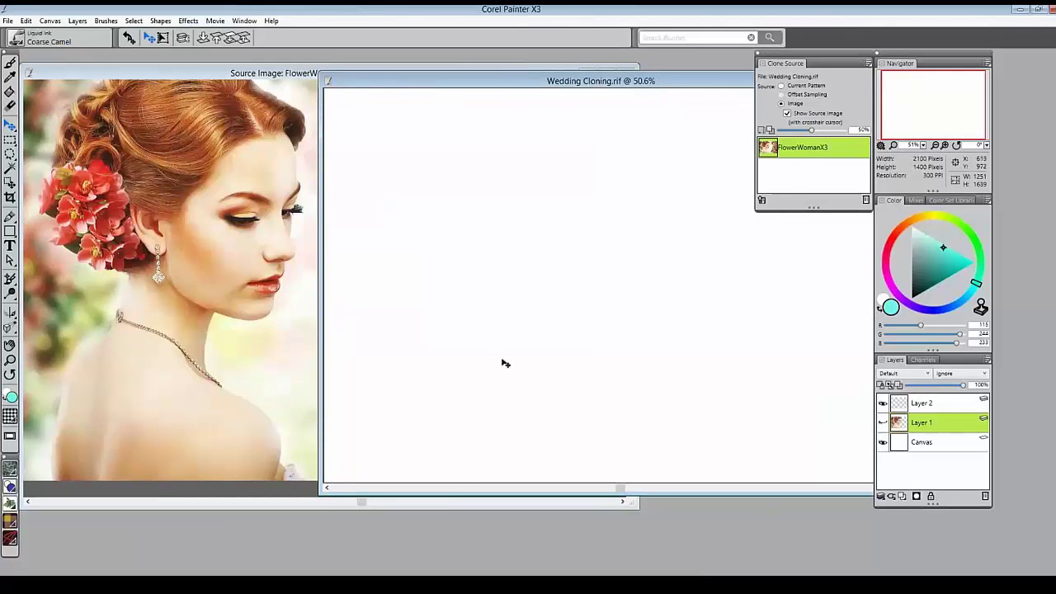
Step: Turn on tracing paper over the Wedding Cloning canvas, set its opacity to 70%, and toggle it off and back on
key(ctrl+t)
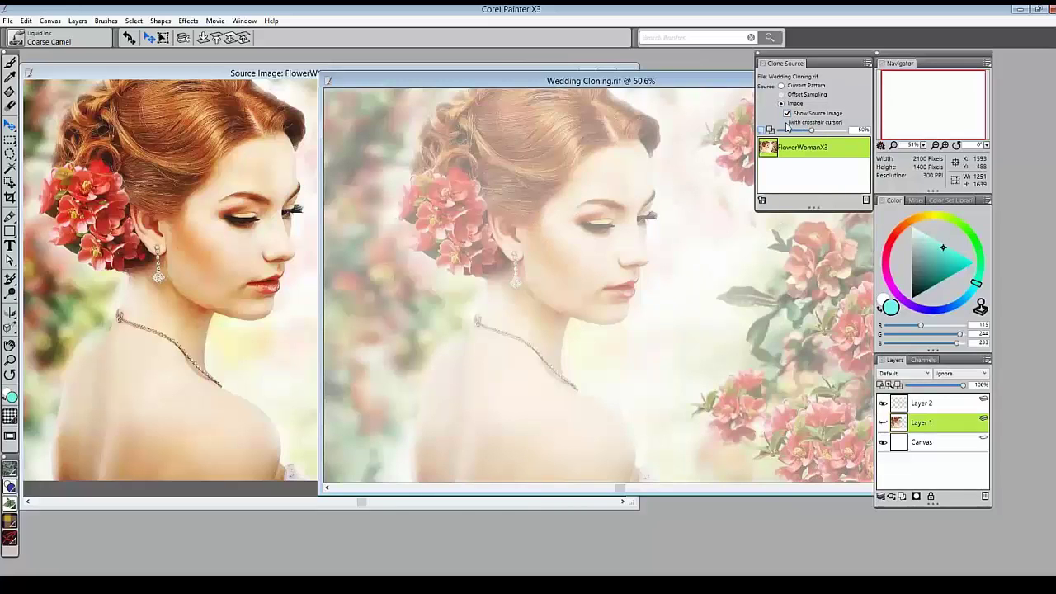
mouse_move(811, 131)
mouse_down()
mouse_move(791, 131)
mouse_move(828, 137)
mouse_up()
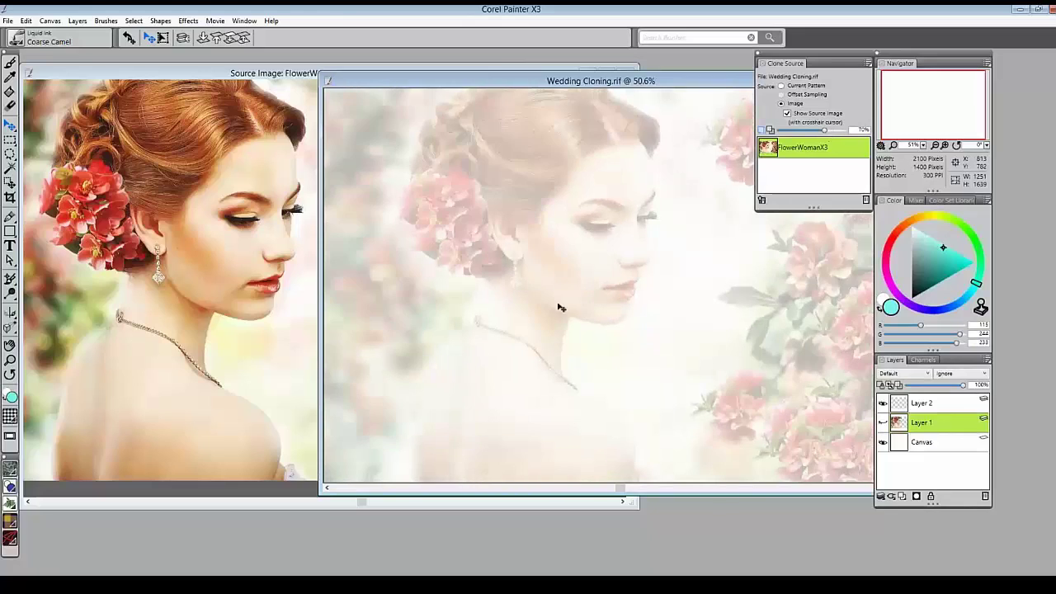
key(ctrl+t)
key(ctrl+t)
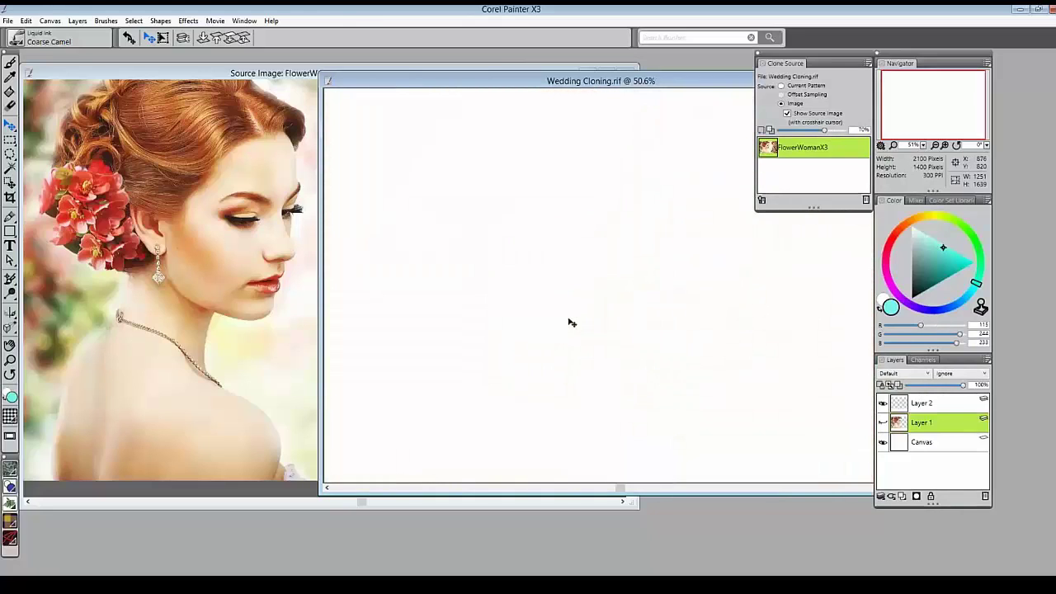
key(ctrl+t)
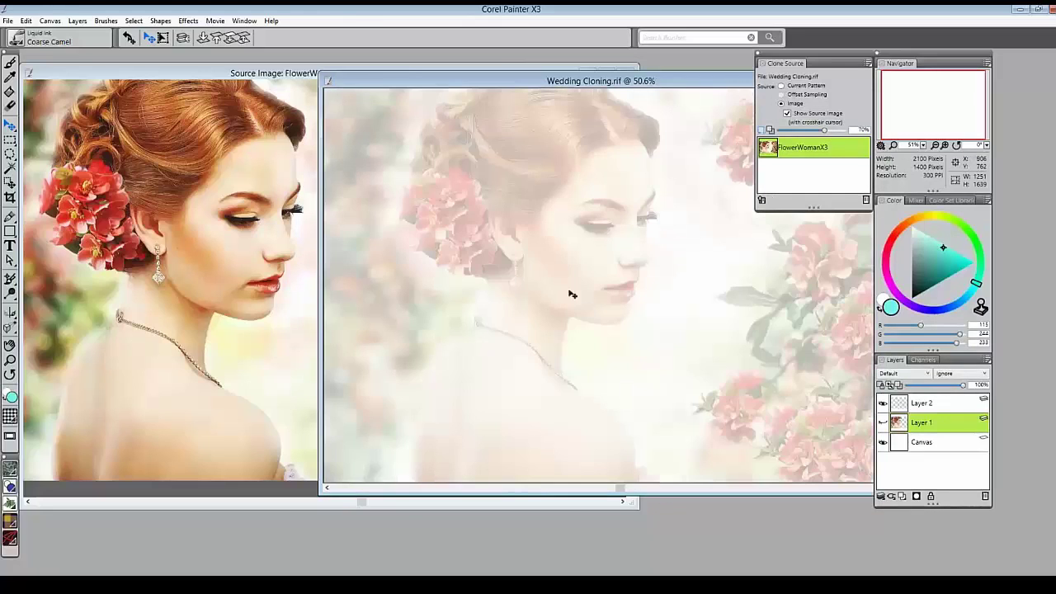
Step: Choose the Bristle Brush Cloner from the Cloners category and make Layer 2 the active layer
click(18, 38)
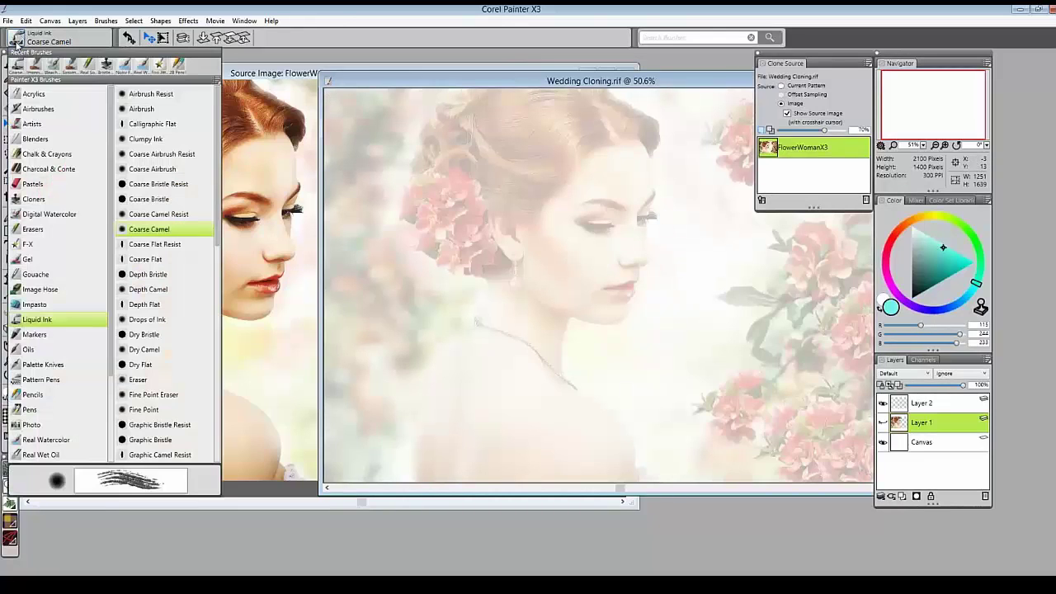
click(35, 200)
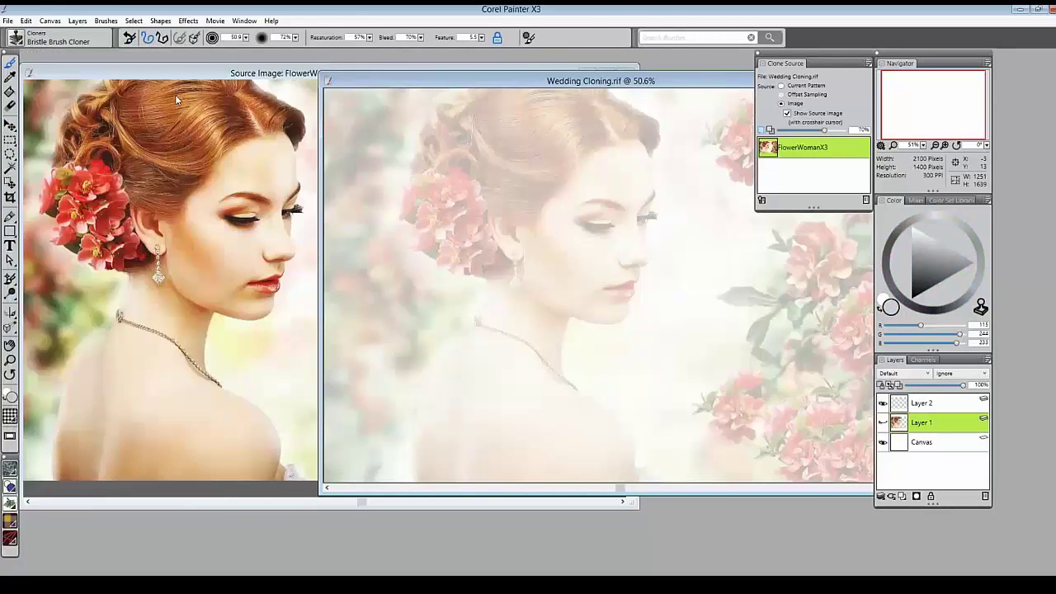
click(170, 99)
click(929, 405)
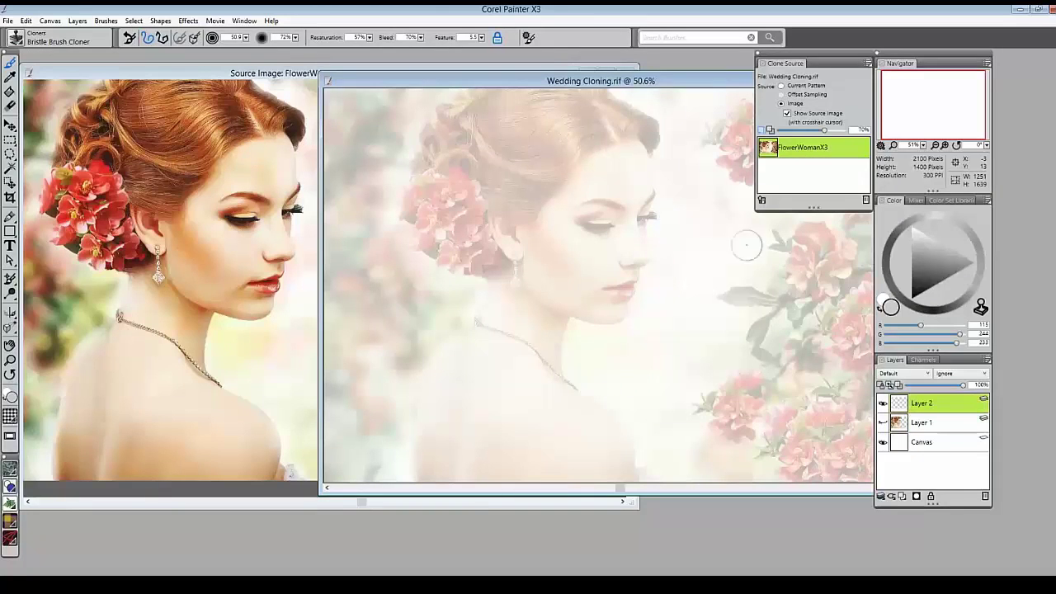
Step: Paint the woman's hair on Layer 2 with flowing clone strokes, hiding the tracing paper to see the painted result
mouse_move(595, 129)
mouse_down()
mouse_move(528, 169)
mouse_move(567, 165)
mouse_move(611, 140)
mouse_move(495, 150)
mouse_move(549, 161)
mouse_move(580, 138)
mouse_move(610, 137)
mouse_move(553, 144)
mouse_move(610, 142)
mouse_move(528, 186)
mouse_move(566, 184)
mouse_move(538, 189)
mouse_up()
key(ctrl+t)
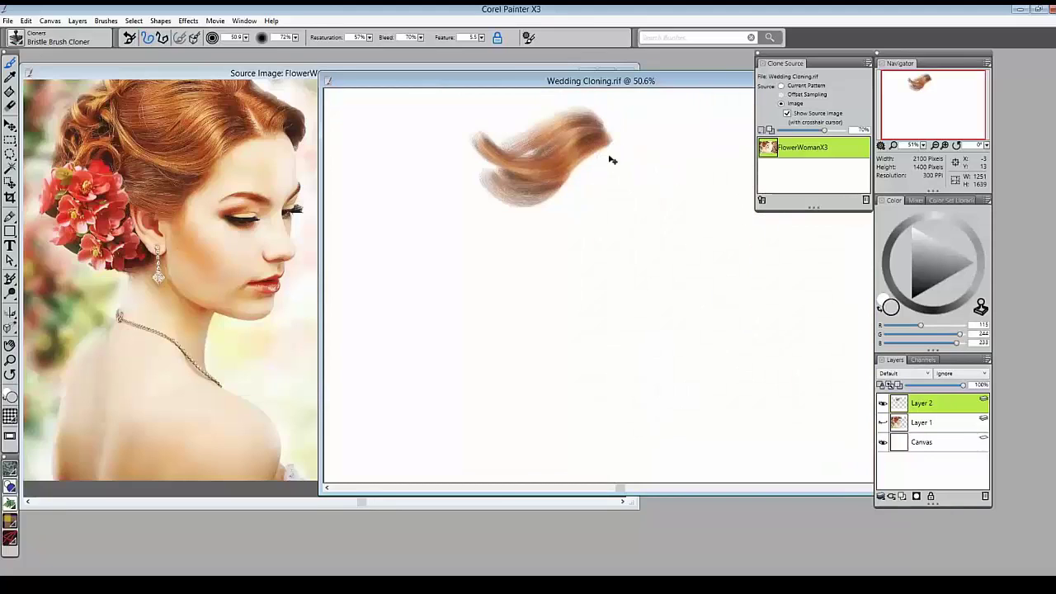
key(ctrl+plus)
drag(619, 173, 636, 364)
mouse_move(650, 213)
mouse_down()
mouse_move(614, 171)
mouse_move(525, 229)
mouse_move(604, 177)
mouse_move(560, 172)
mouse_move(548, 213)
mouse_move(475, 262)
mouse_move(497, 254)
mouse_move(445, 250)
mouse_move(475, 268)
mouse_up()
mouse_move(627, 215)
mouse_down()
mouse_move(647, 175)
mouse_move(667, 173)
mouse_move(644, 200)
mouse_move(677, 223)
mouse_move(608, 245)
mouse_move(571, 283)
mouse_move(457, 293)
mouse_move(510, 321)
mouse_move(490, 248)
mouse_move(563, 208)
mouse_move(520, 224)
mouse_move(611, 144)
mouse_move(578, 183)
mouse_move(487, 218)
mouse_up()
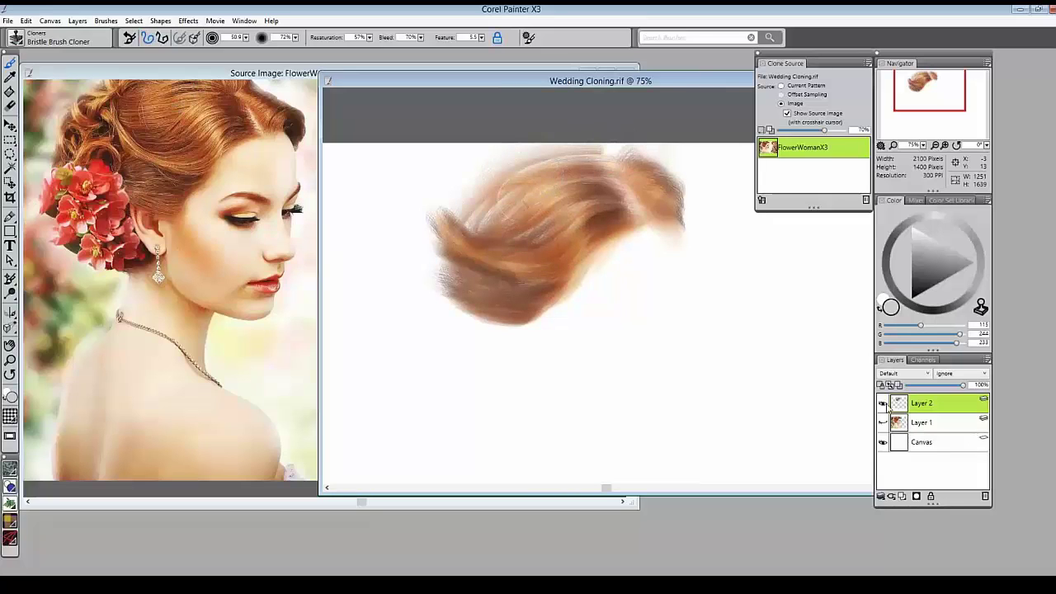
Step: Delete Layer 2 and make Layer 1 with the cloned portrait visible
click(986, 496)
click(883, 403)
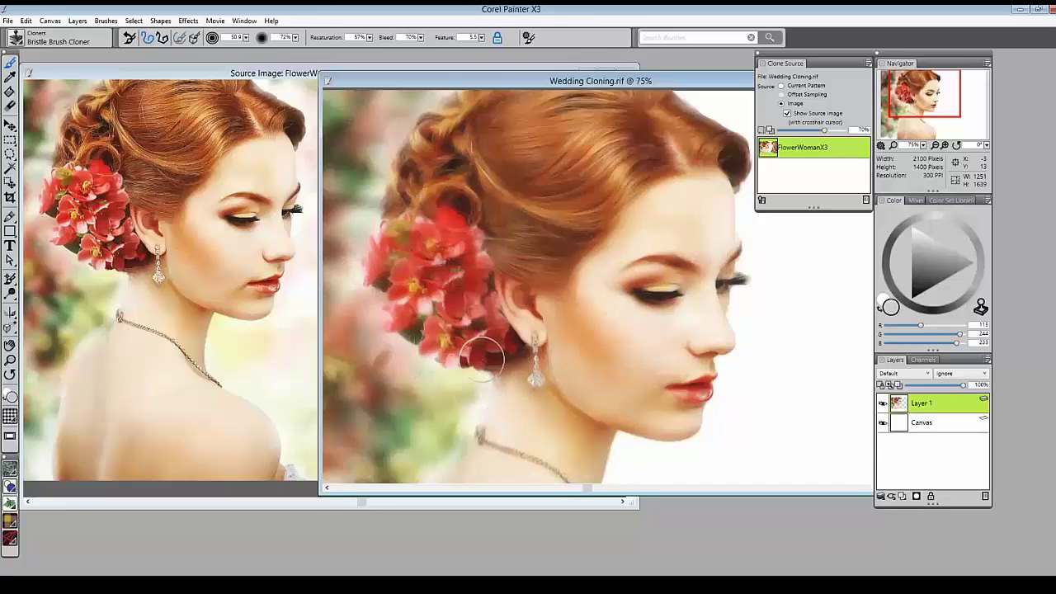
Step: Apply a -24% hue shift with Adjust Colors to the FlowerWomanX3 source image and save the change as a new clone source
click(213, 74)
click(189, 20)
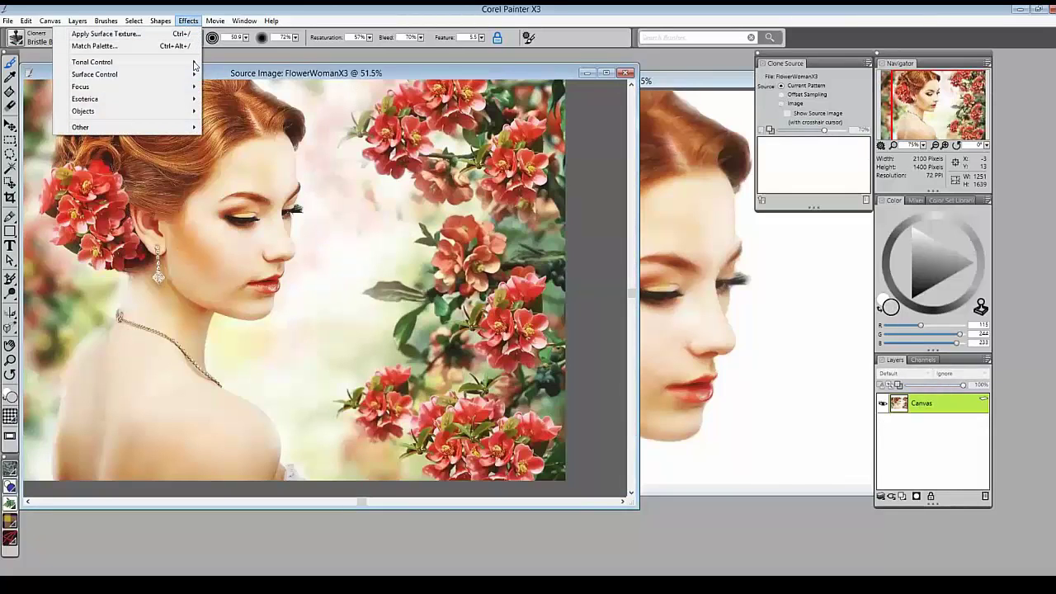
mouse_move(195, 64)
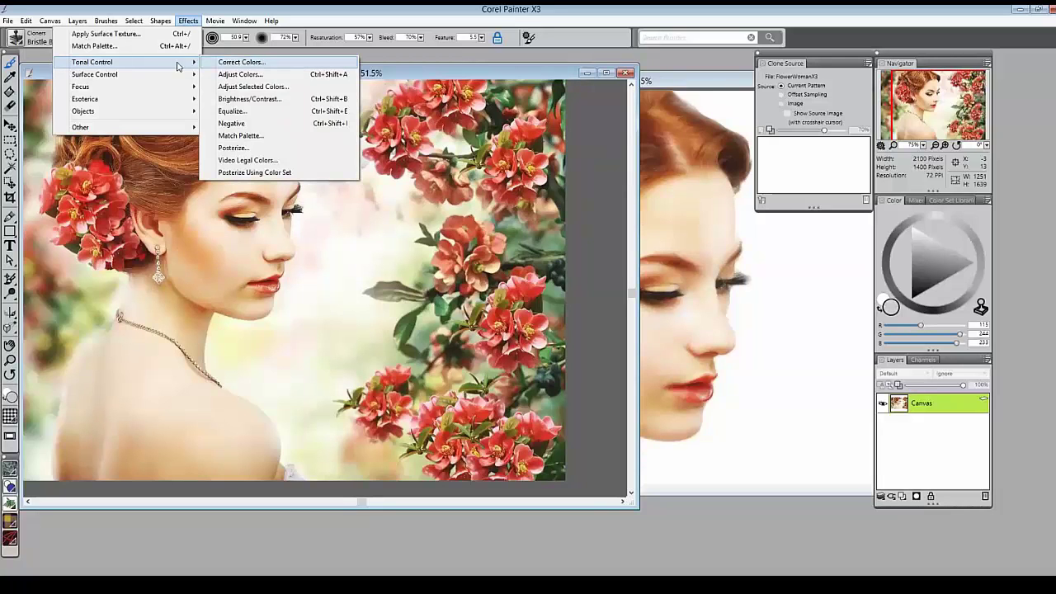
mouse_move(170, 102)
click(259, 78)
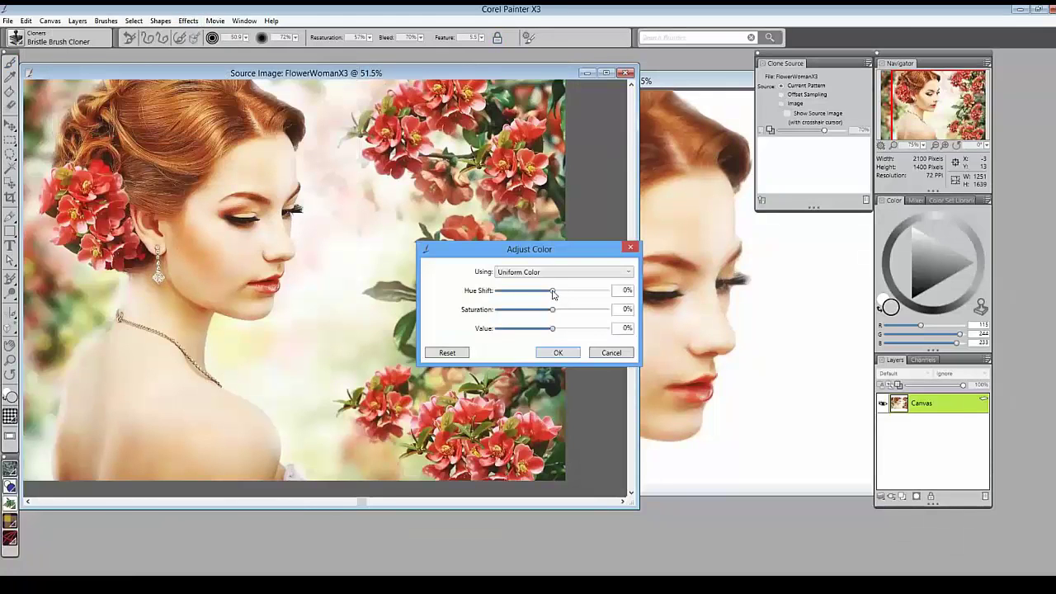
drag(553, 294, 537, 299)
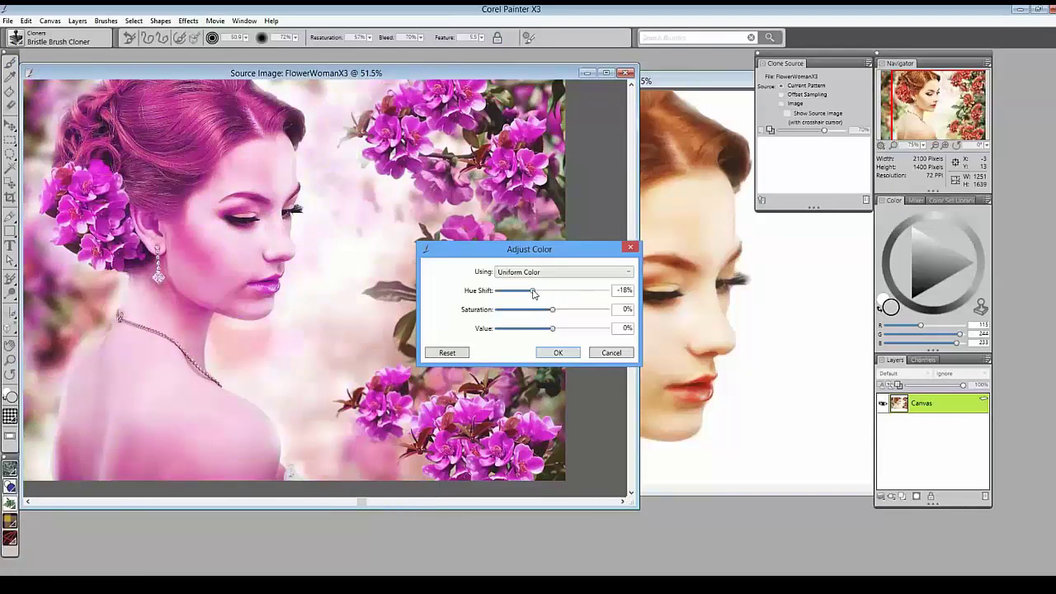
drag(533, 295, 528, 295)
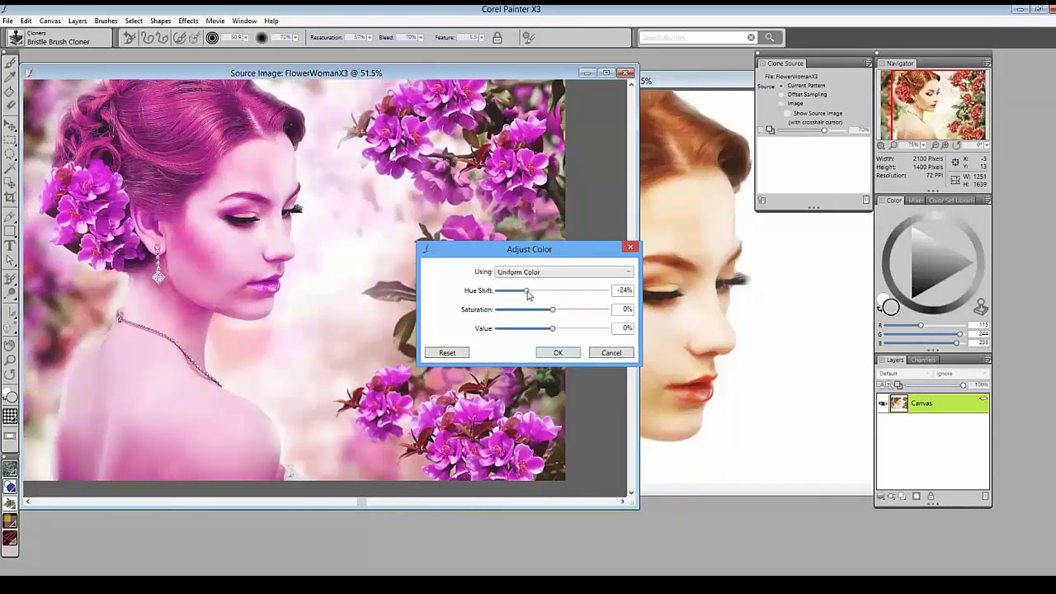
click(559, 354)
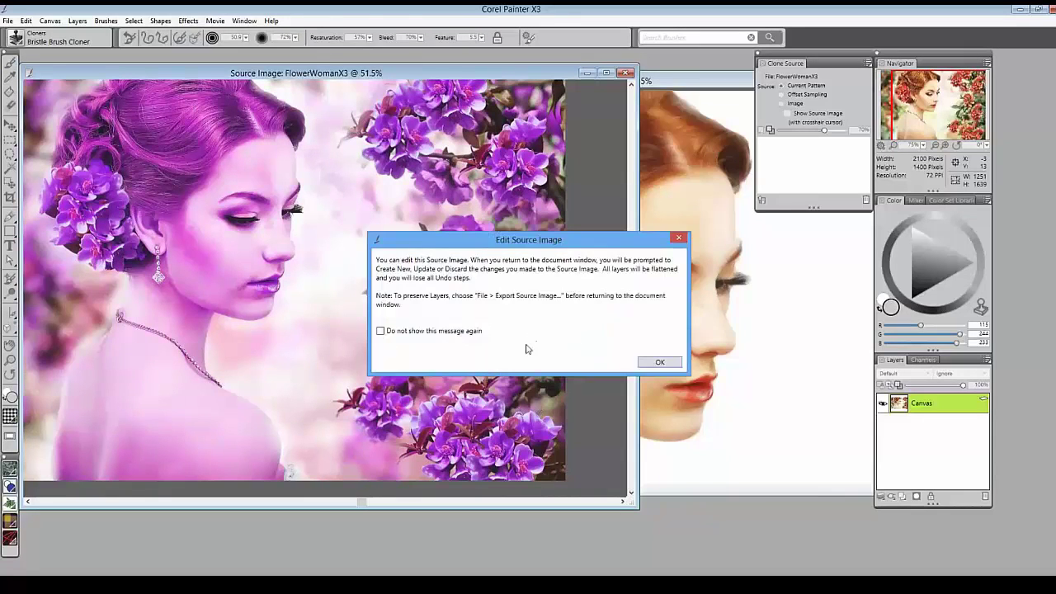
click(660, 363)
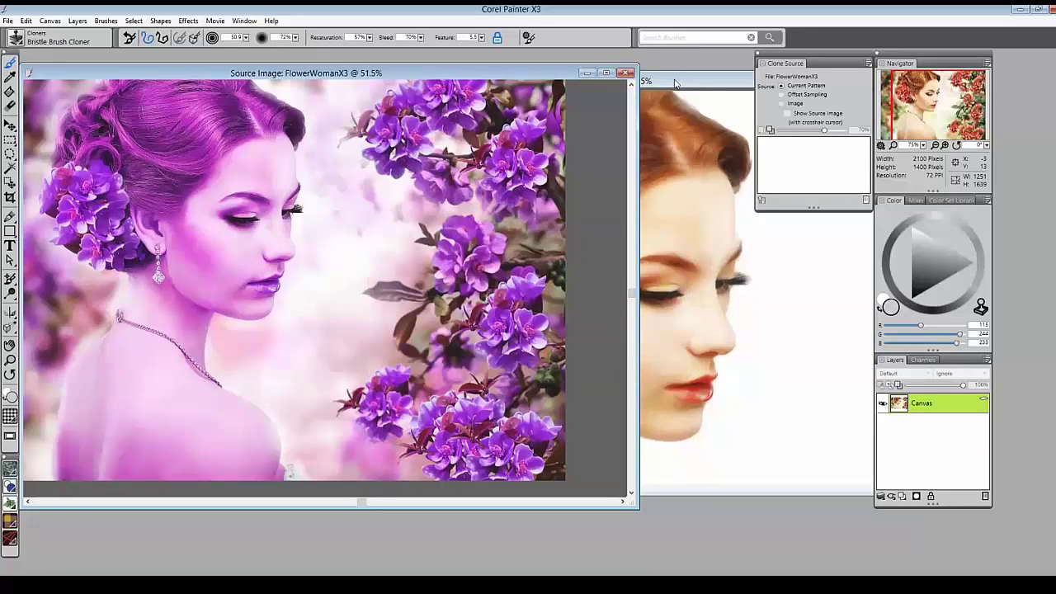
click(675, 83)
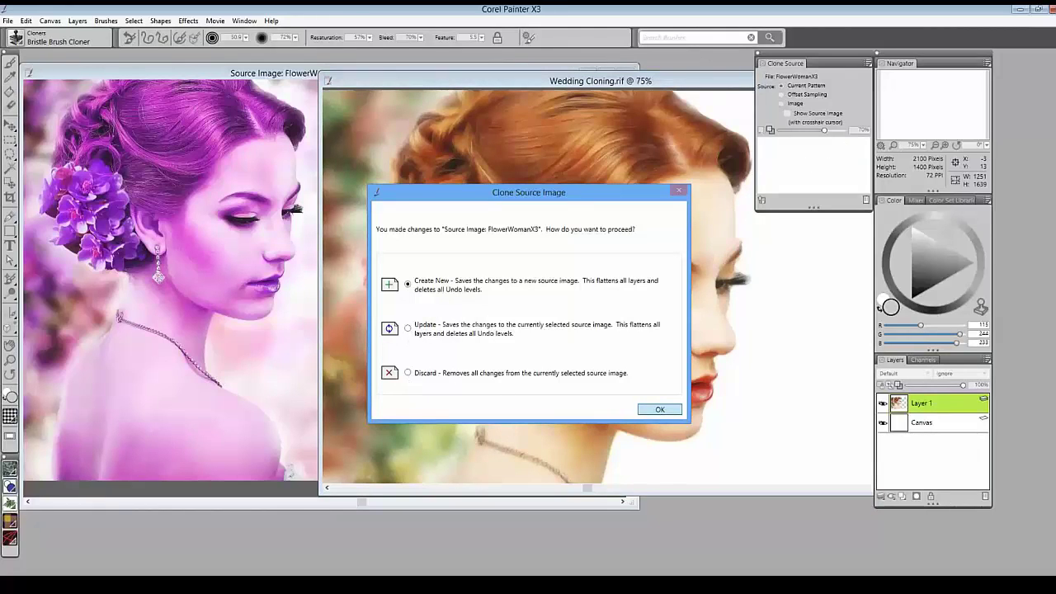
click(660, 411)
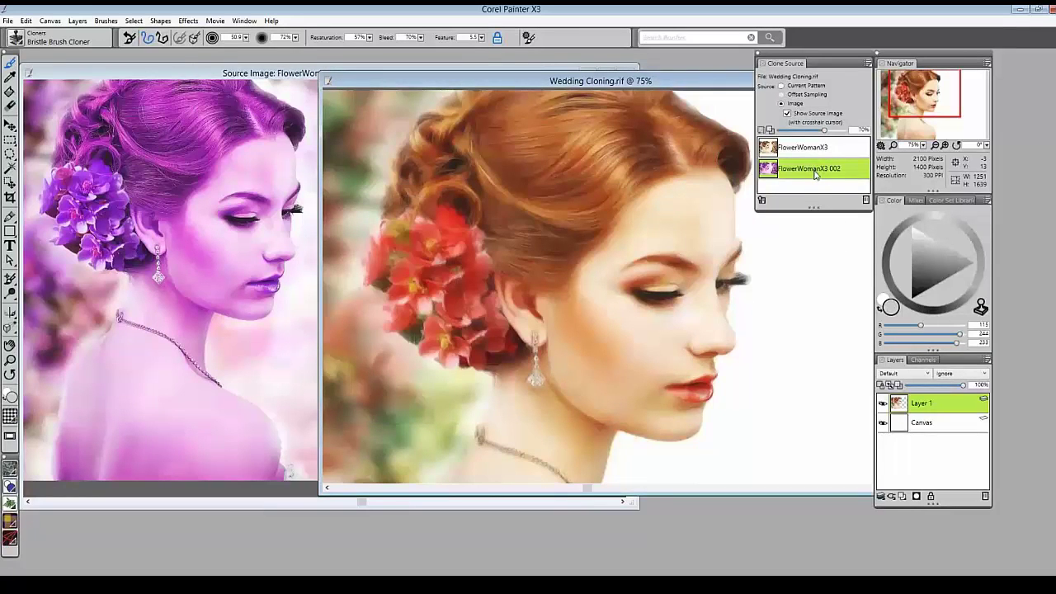
Step: Paint purple petals over the hair flowers with the Artists Sargent Brush, using Clone Color from the FlowerWomanX3 002 source
click(17, 38)
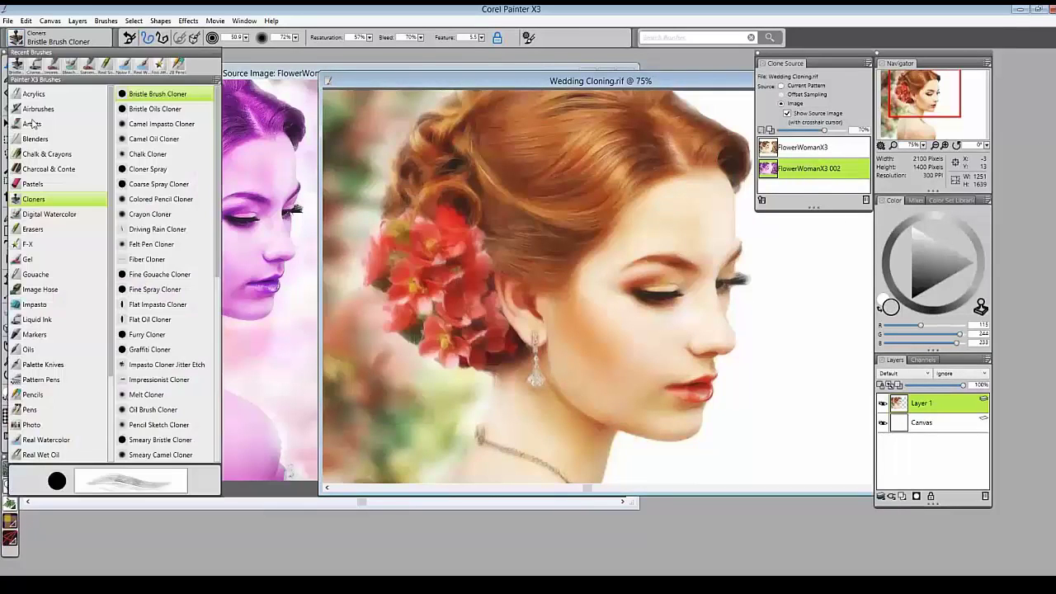
click(37, 124)
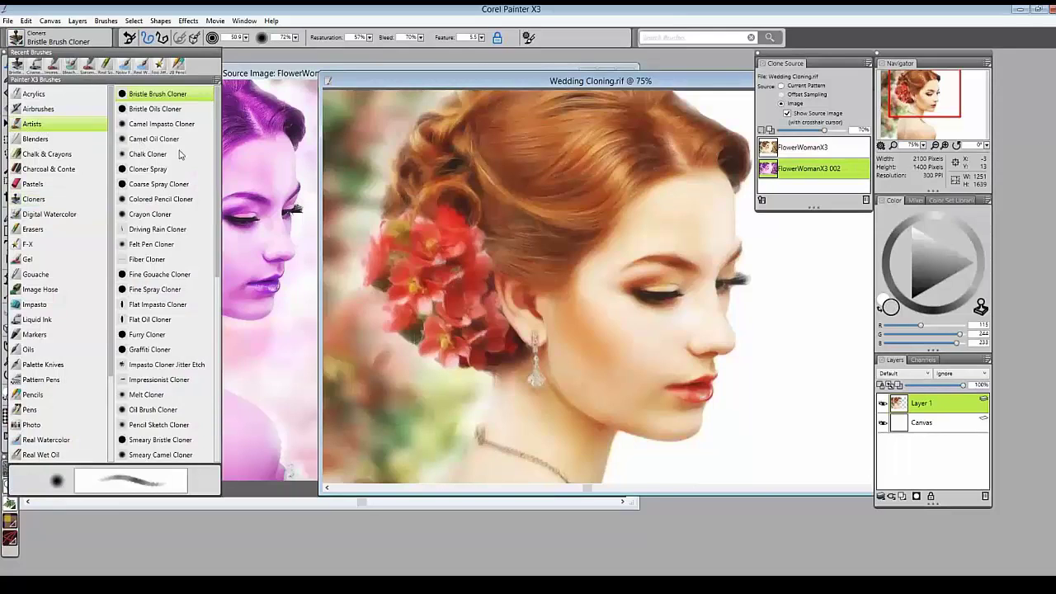
click(149, 156)
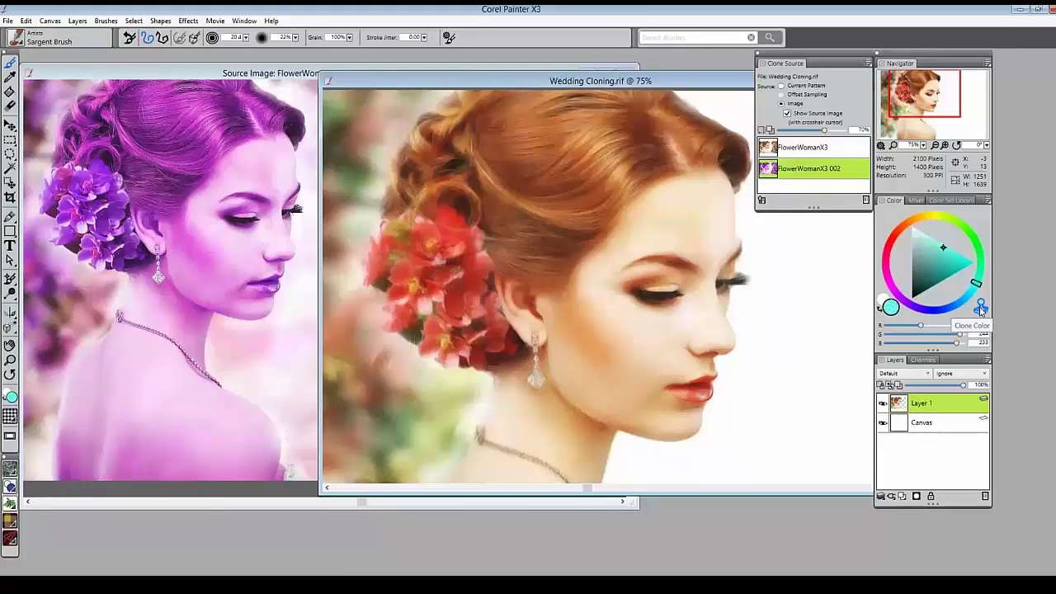
click(980, 308)
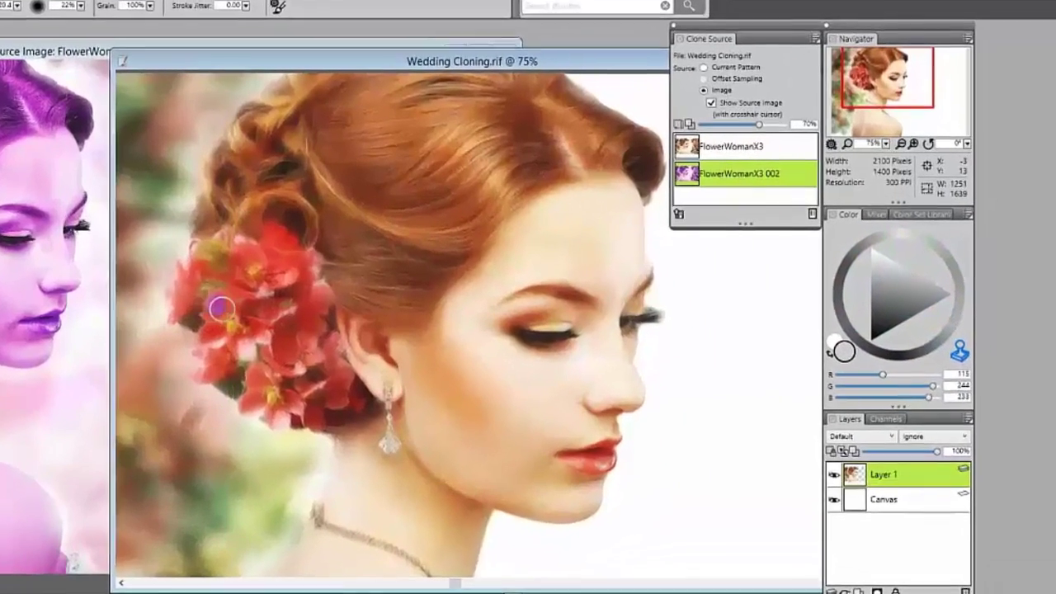
mouse_move(221, 309)
mouse_down()
mouse_move(210, 329)
mouse_move(241, 339)
mouse_move(234, 347)
mouse_up()
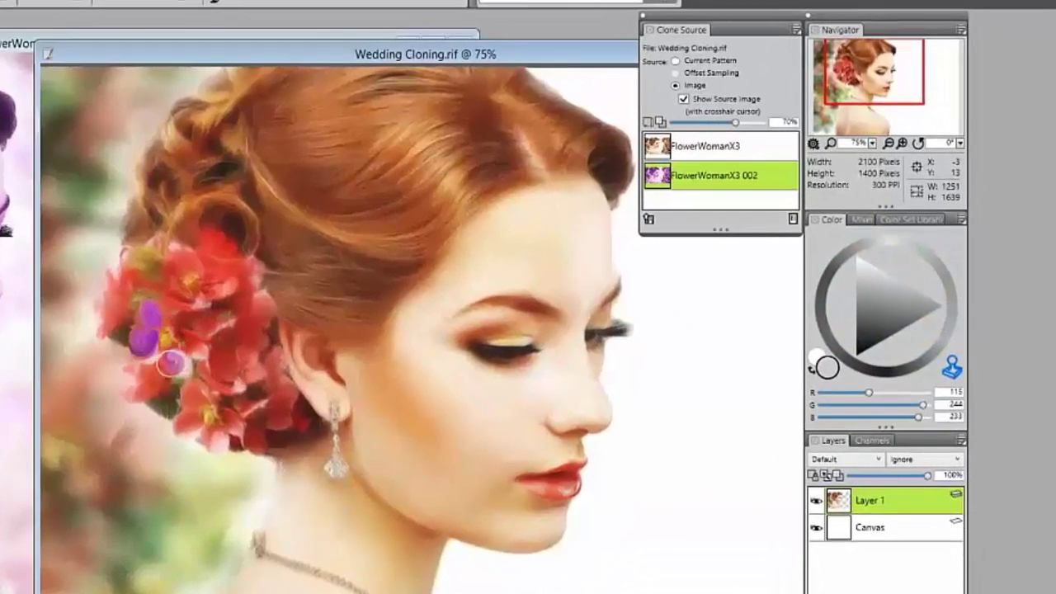
mouse_move(171, 363)
mouse_down()
mouse_move(198, 334)
mouse_move(189, 346)
mouse_move(182, 312)
mouse_move(199, 330)
mouse_move(183, 422)
mouse_move(216, 444)
mouse_move(231, 404)
mouse_up()
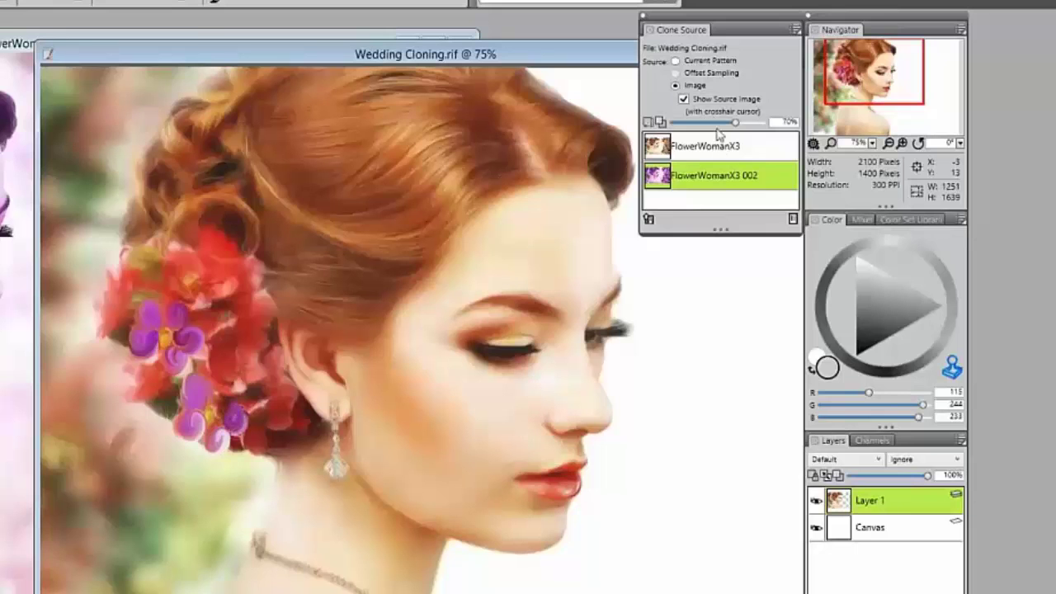
Step: Apply a -50% hue shift with Adjust Colors to the original FlowerWomanX3 source and save it as a new source image
click(718, 140)
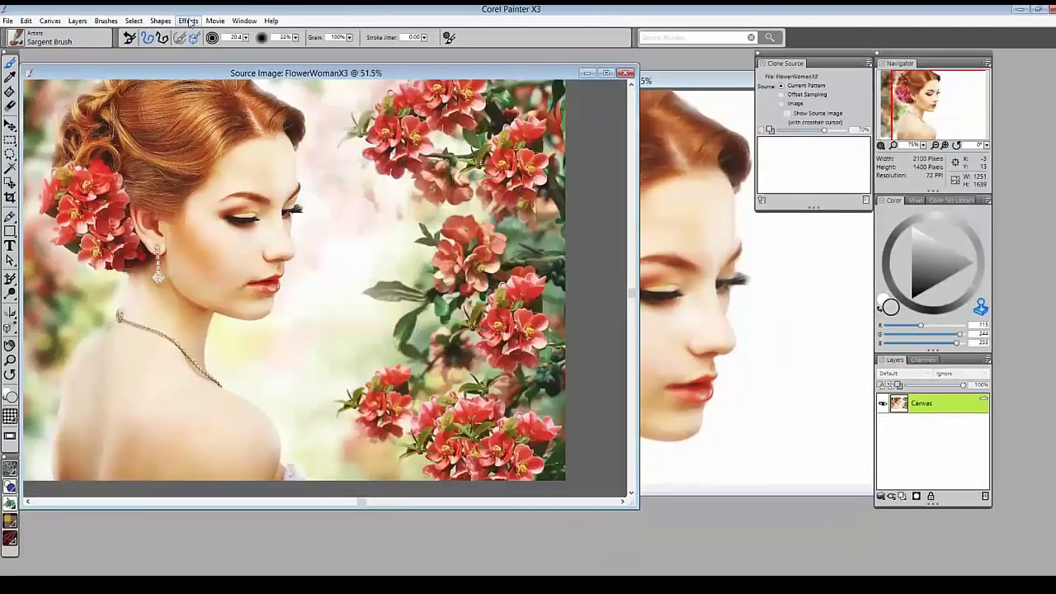
click(188, 20)
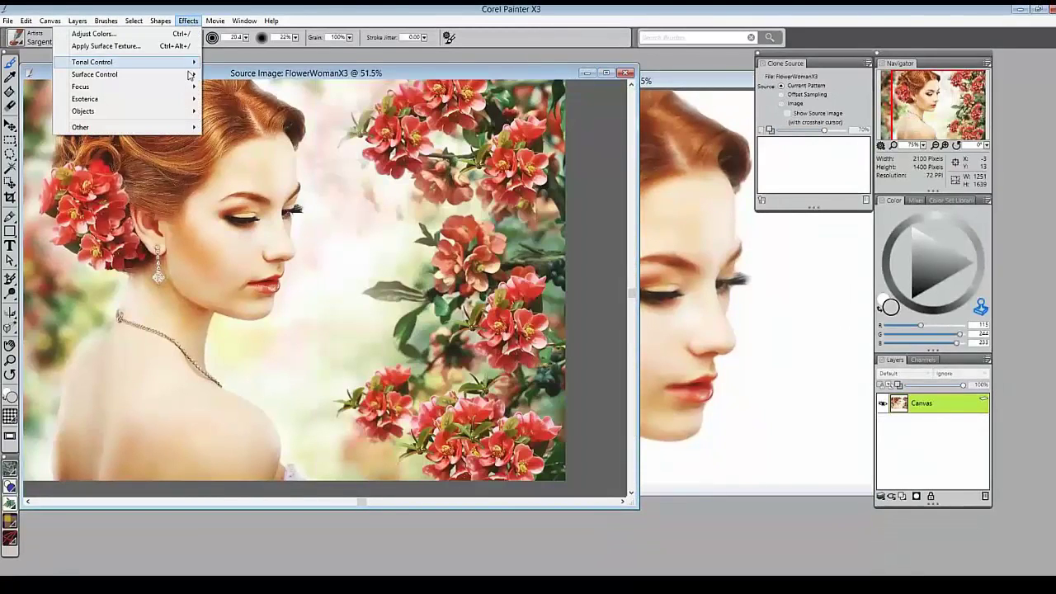
mouse_move(189, 72)
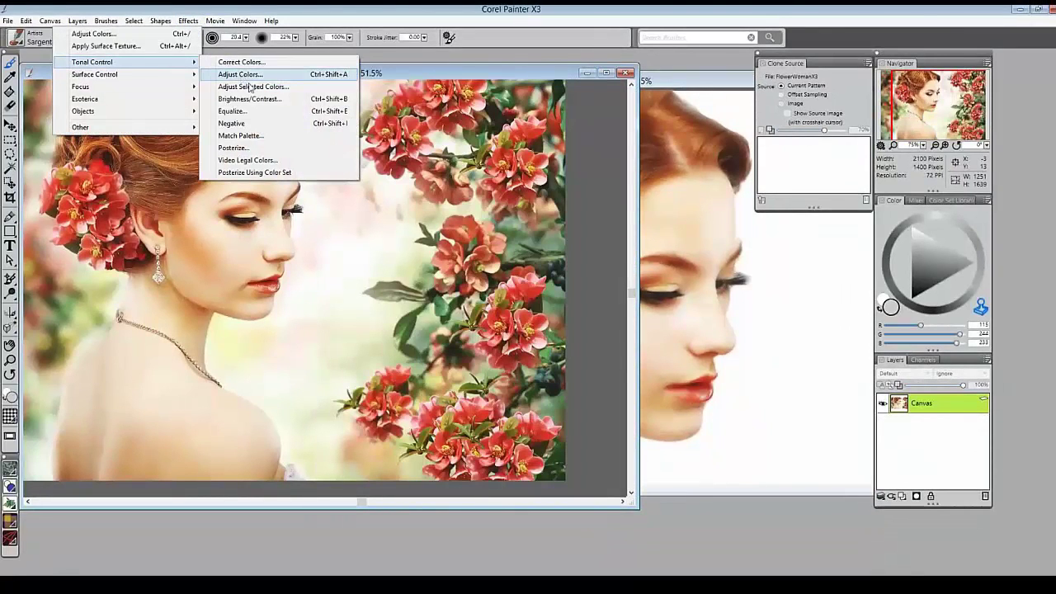
click(245, 74)
drag(555, 293, 500, 295)
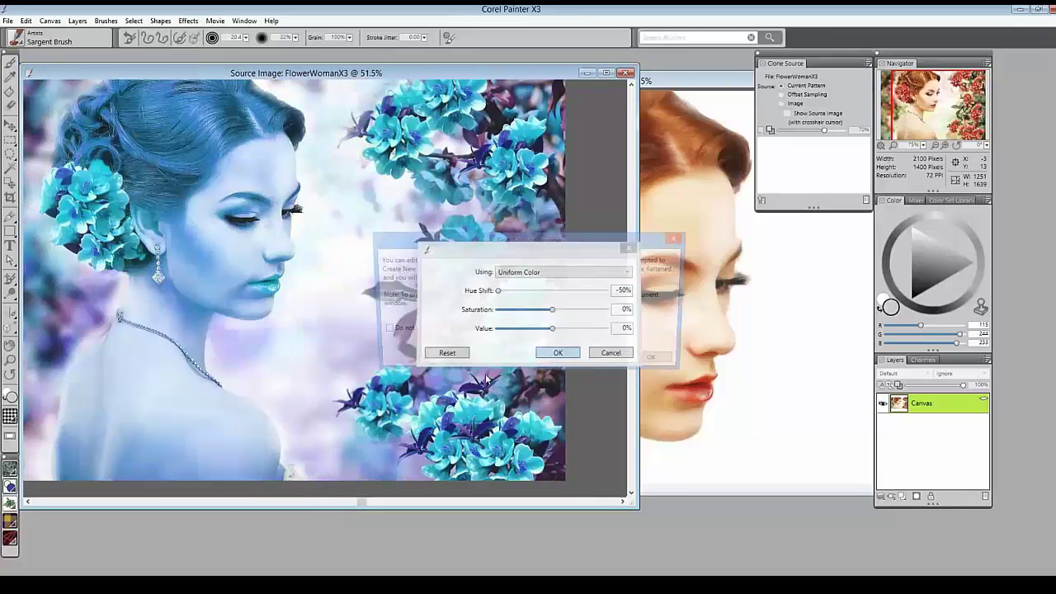
key(Return)
click(702, 78)
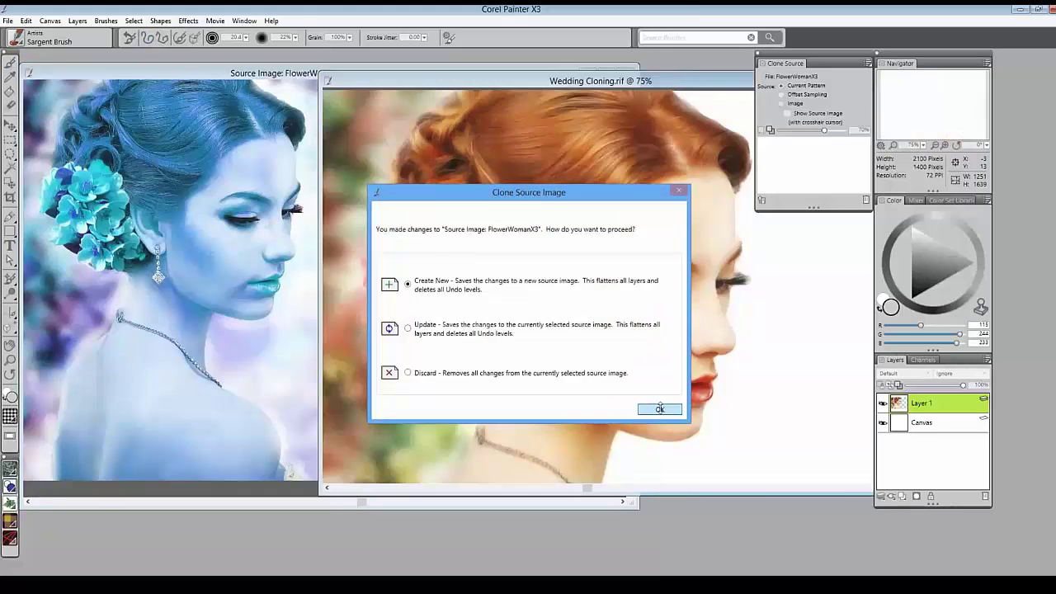
click(660, 409)
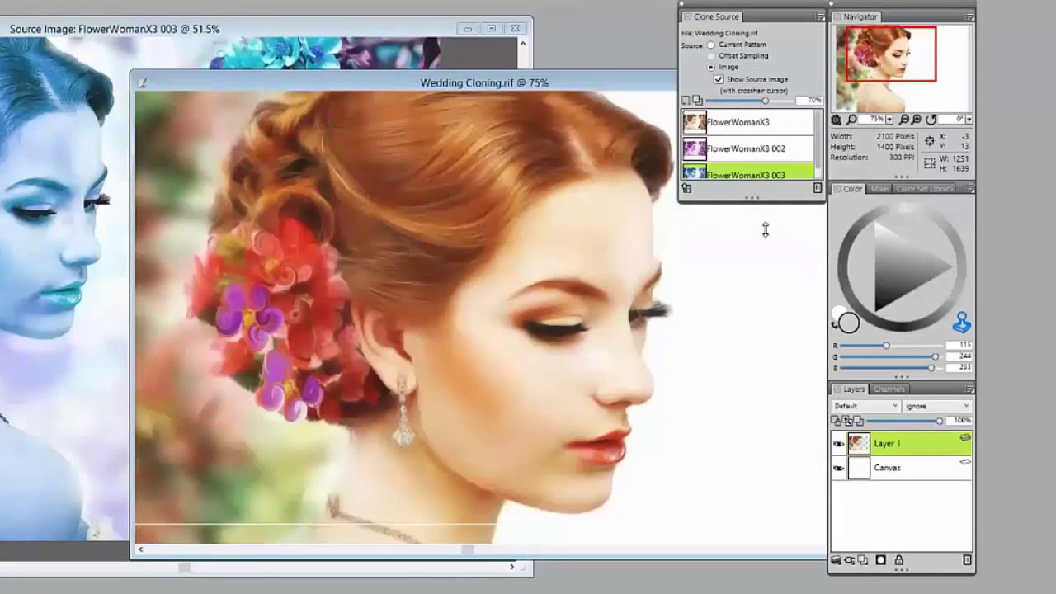
Step: Enlarge the clone source list and paint teal petals on the flowers beside the ear from FlowerWomanX3 003
drag(766, 229, 766, 244)
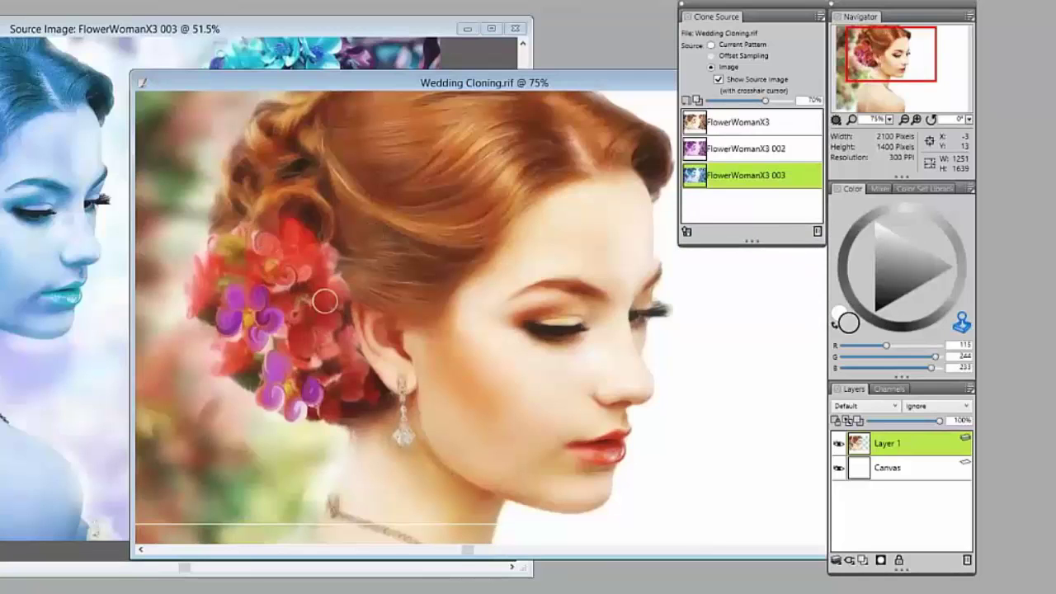
mouse_move(324, 301)
mouse_down()
mouse_move(330, 281)
mouse_move(342, 300)
mouse_move(309, 304)
mouse_move(324, 327)
mouse_move(349, 323)
mouse_move(343, 299)
mouse_up()
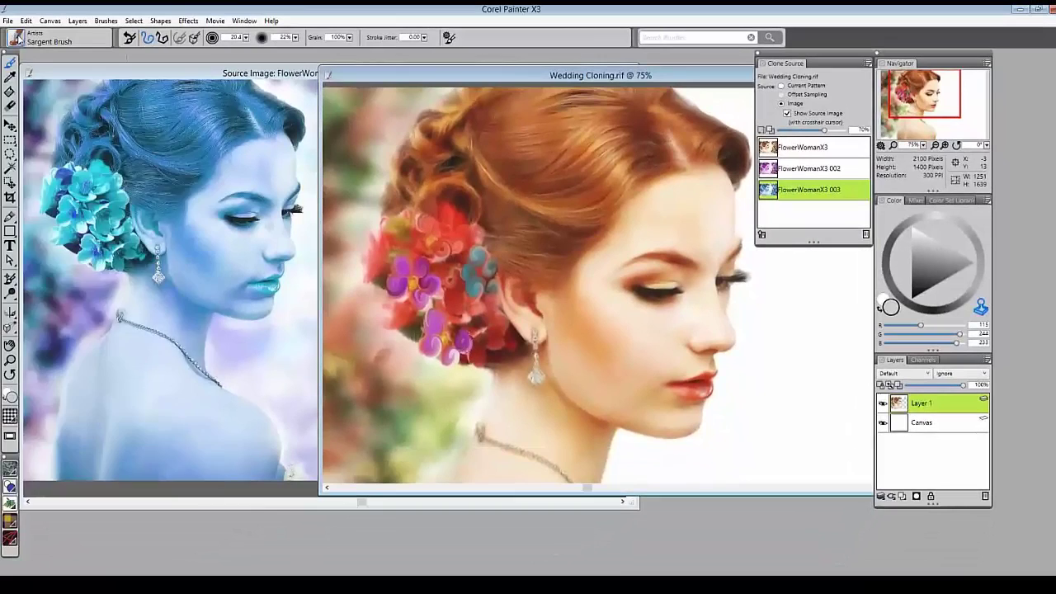
Step: Paint a blue streak through the woman's hair with the Bristle Brush Cloner, sampling from FlowerWomanX3 003
click(16, 37)
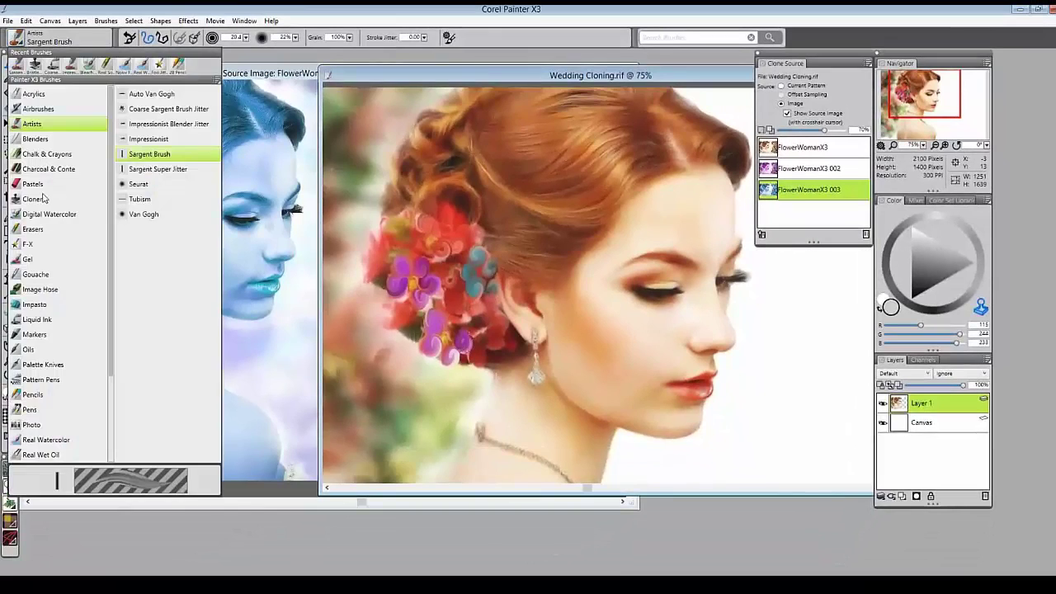
click(34, 199)
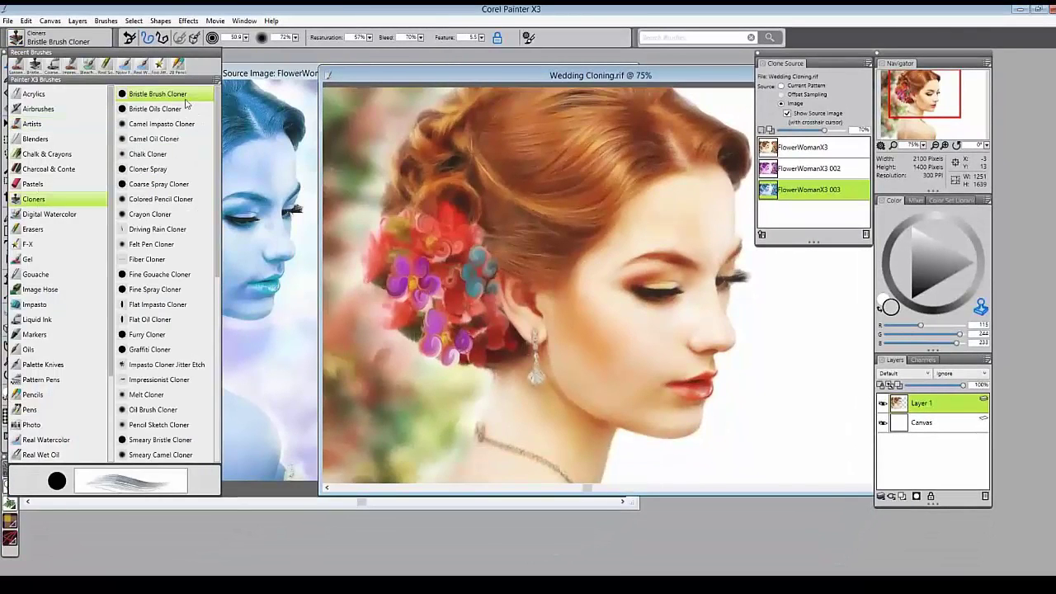
click(179, 96)
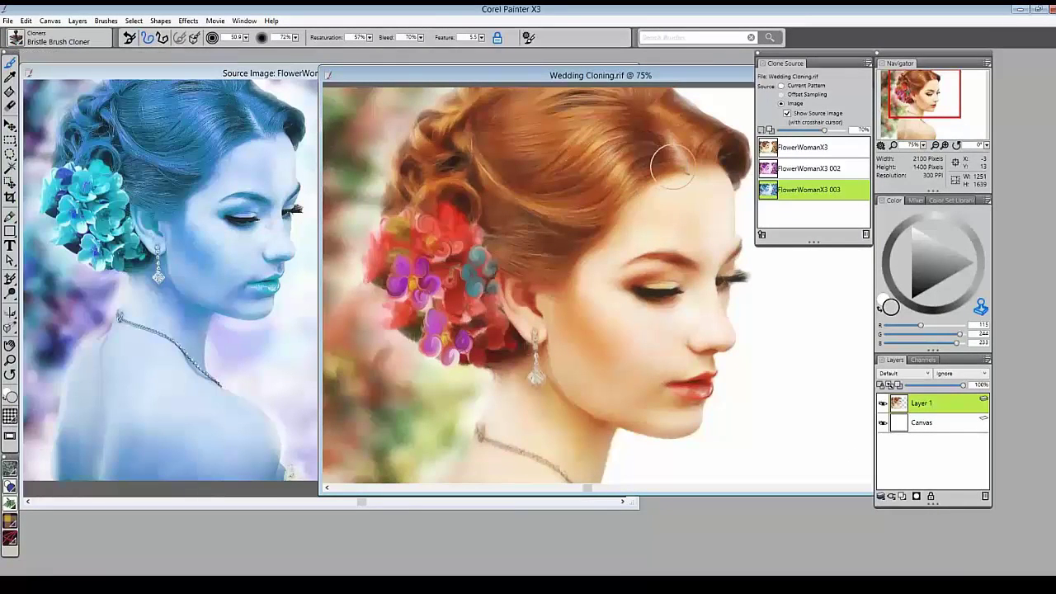
mouse_move(664, 155)
mouse_down()
mouse_move(575, 216)
mouse_move(504, 192)
mouse_move(471, 156)
mouse_up()
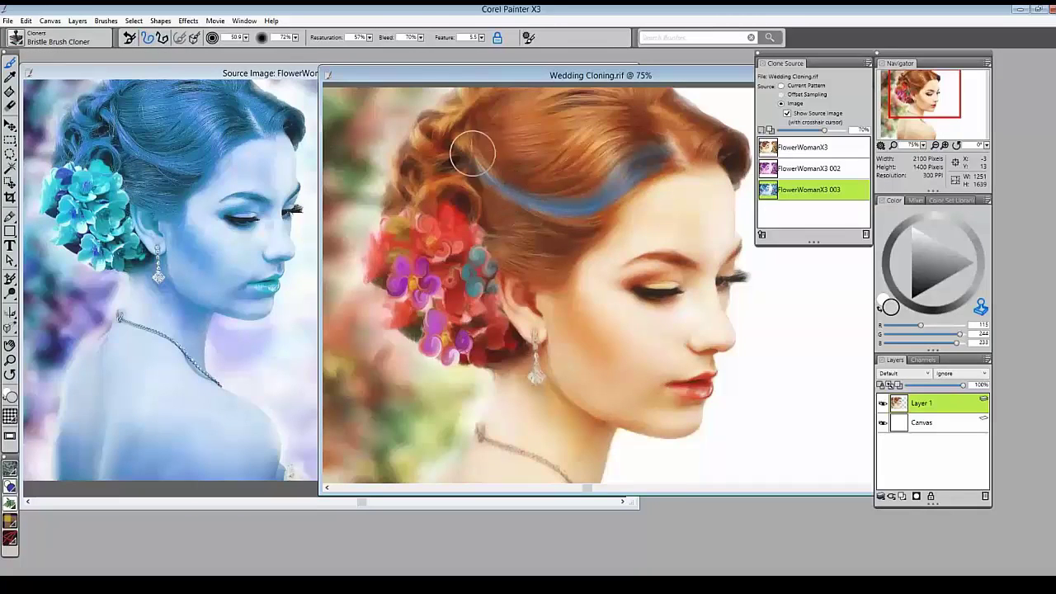
mouse_move(536, 198)
mouse_down()
mouse_move(584, 216)
mouse_move(673, 165)
mouse_move(665, 170)
mouse_move(674, 177)
mouse_move(602, 207)
mouse_move(514, 200)
mouse_move(655, 165)
mouse_up()
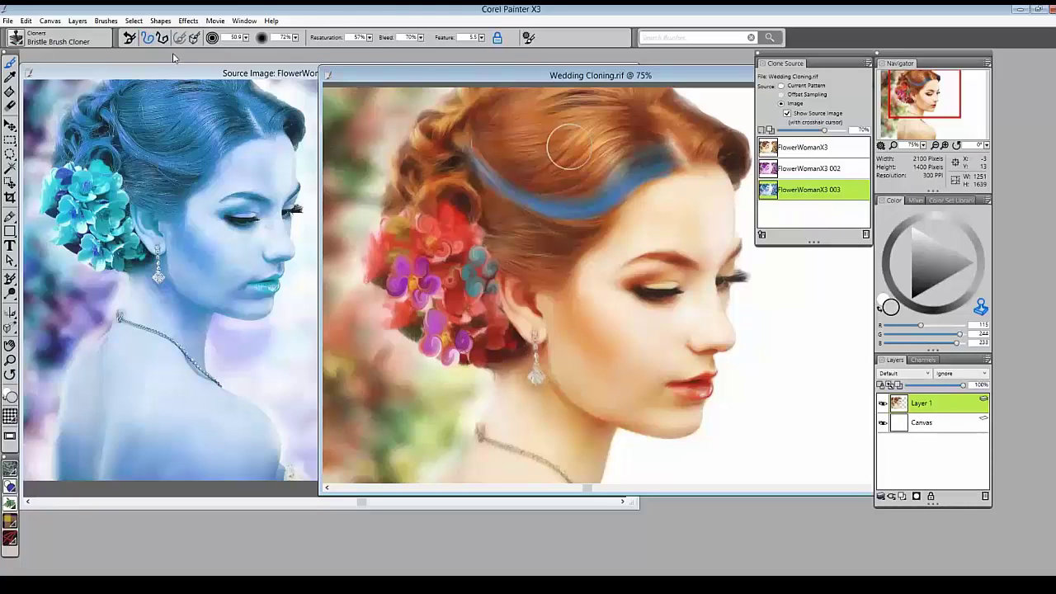
Step: Choose the Coarse Wet Bristle variant from the Oils category and paint a plain turquoise stroke on the forehead
click(16, 40)
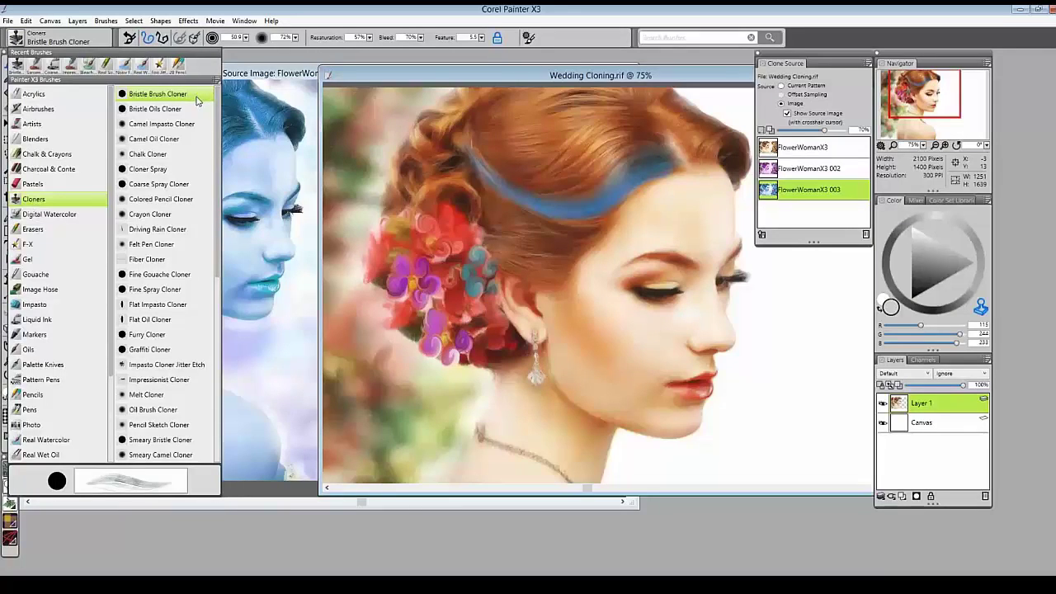
click(33, 124)
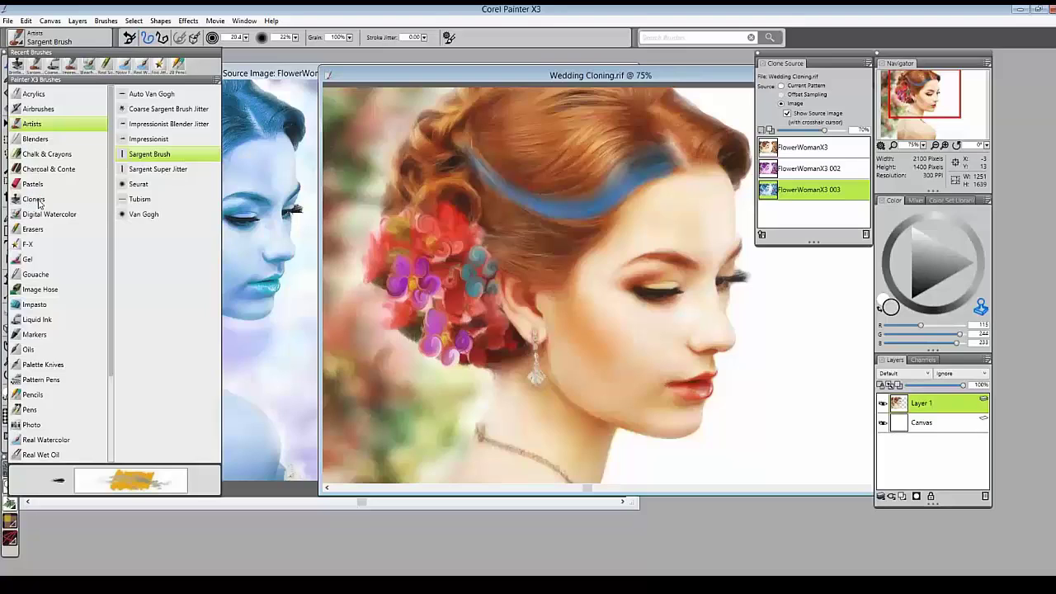
click(30, 350)
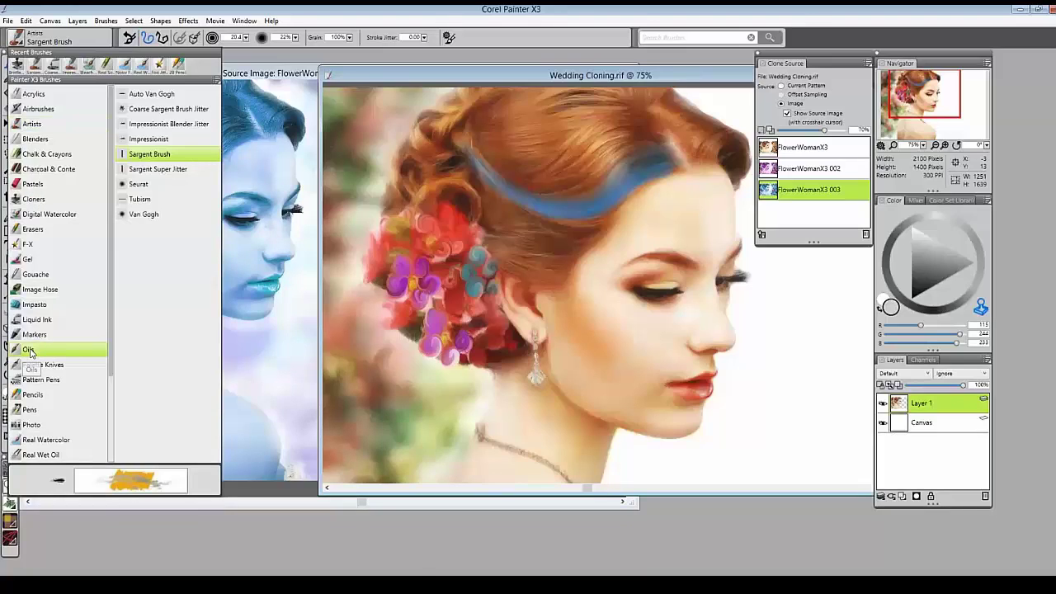
click(173, 110)
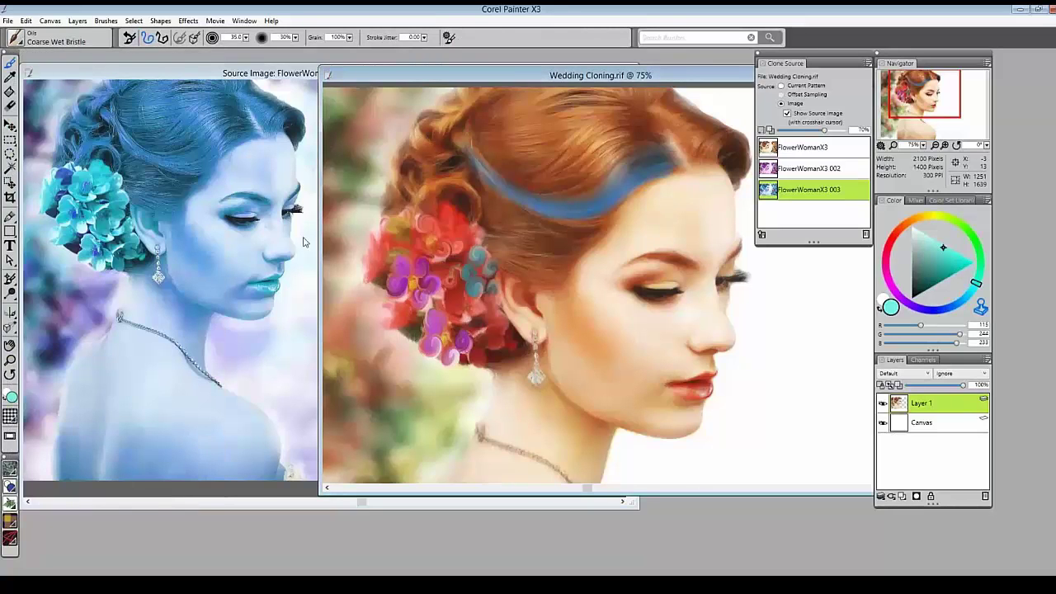
mouse_move(603, 261)
mouse_down()
mouse_move(670, 216)
mouse_move(600, 280)
mouse_up()
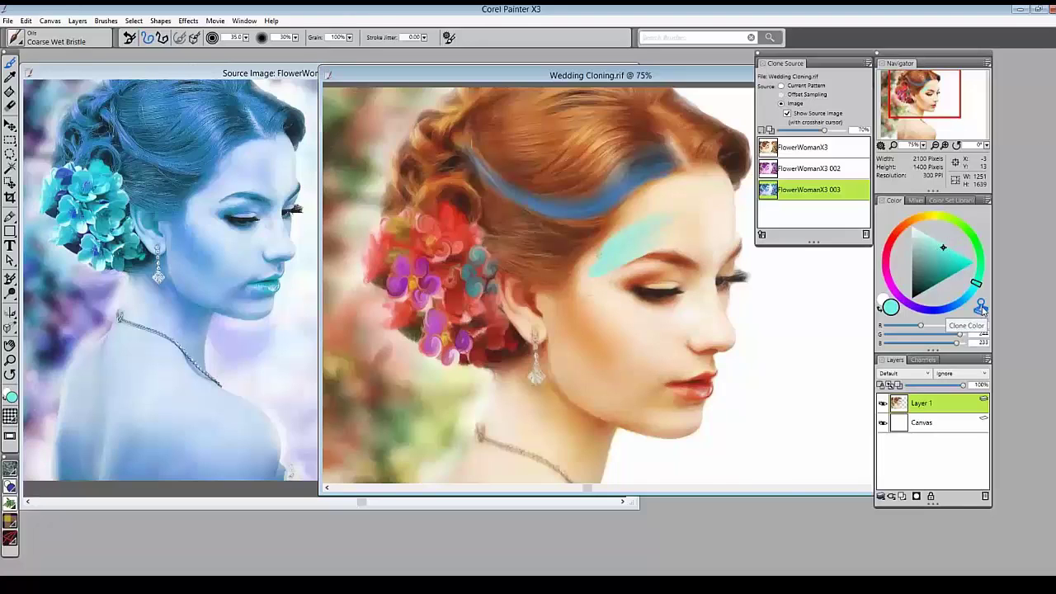
Step: Paint Clone Color strokes from FlowerWomanX3 003 across the forehead and hair, and make the original FlowerWomanX3 the active source
click(980, 309)
drag(695, 216, 602, 247)
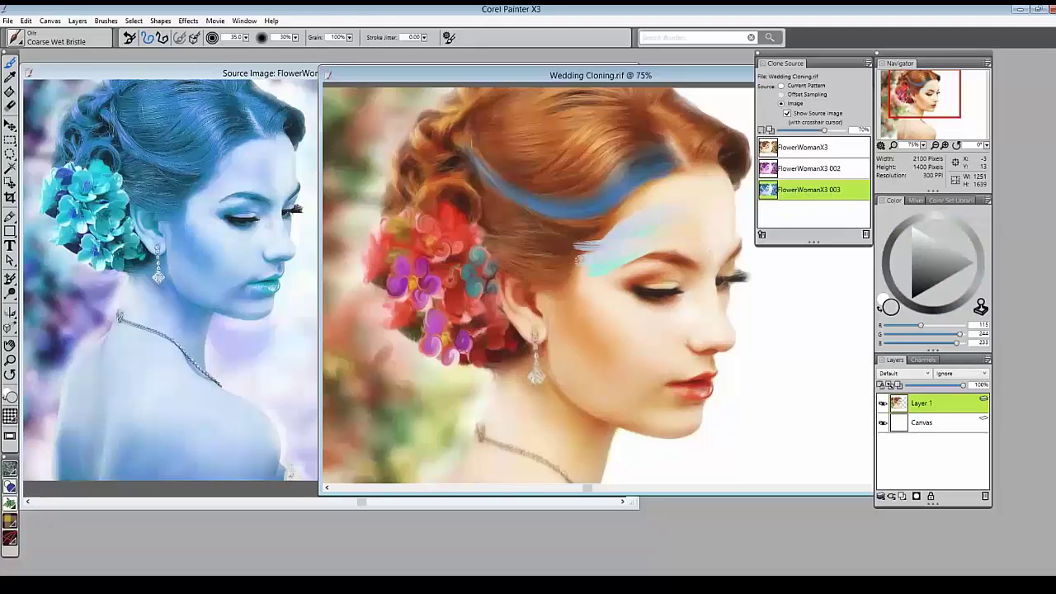
mouse_move(667, 146)
mouse_down()
mouse_move(503, 160)
mouse_move(610, 177)
mouse_up()
click(798, 153)
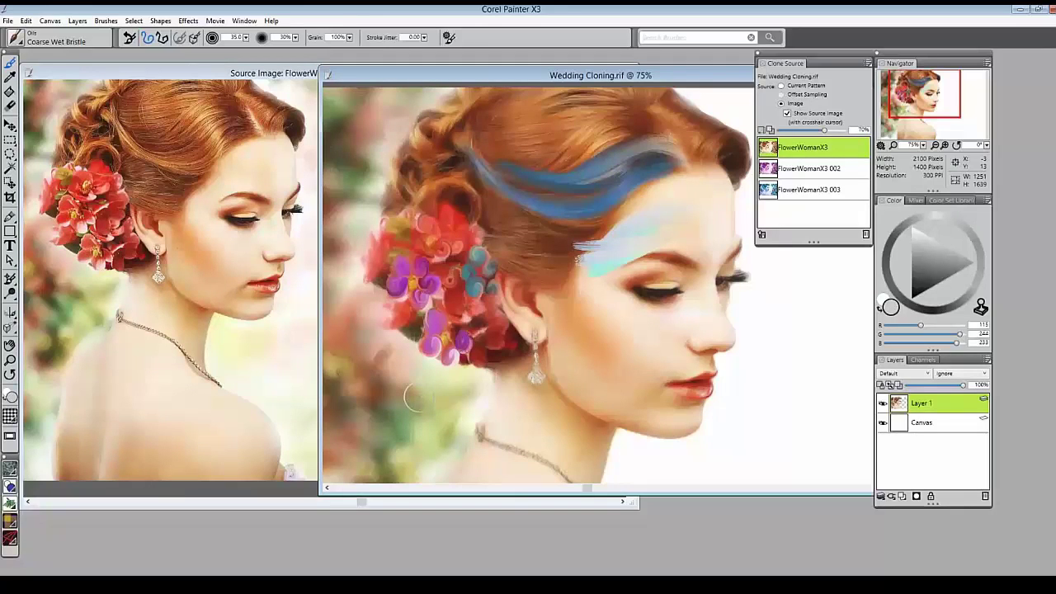
Step: Switch to the running PowerPoint slide show and advance to the "About the Mac" slide
click(56, 41)
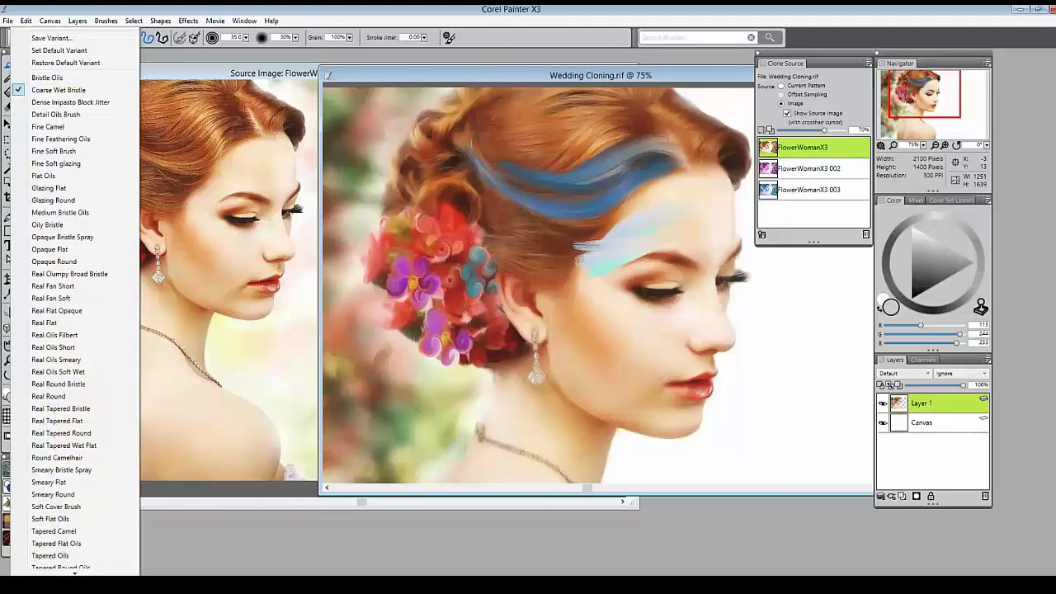
click(132, 584)
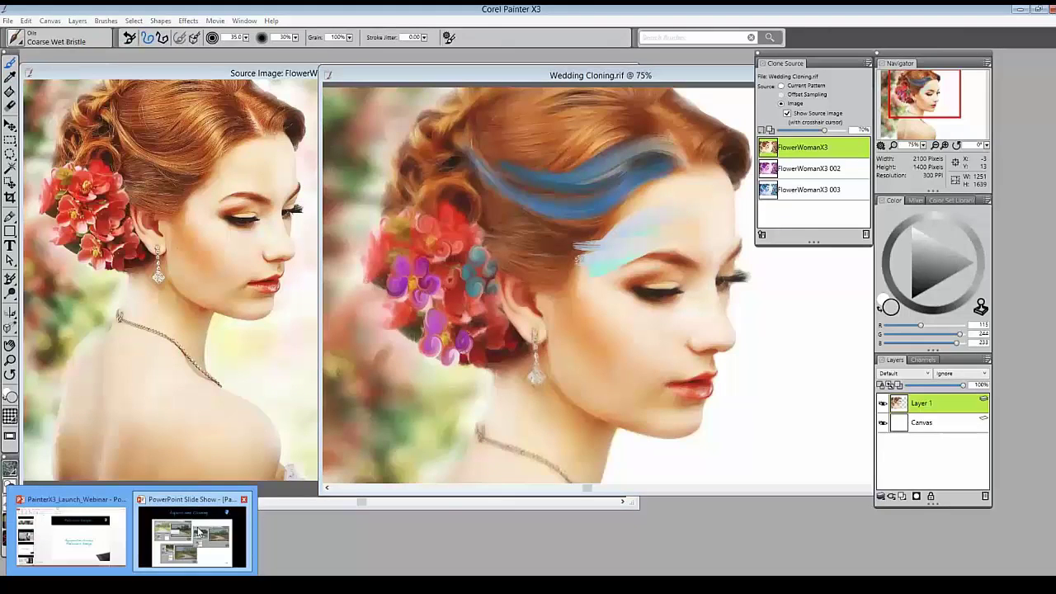
click(198, 530)
click(370, 406)
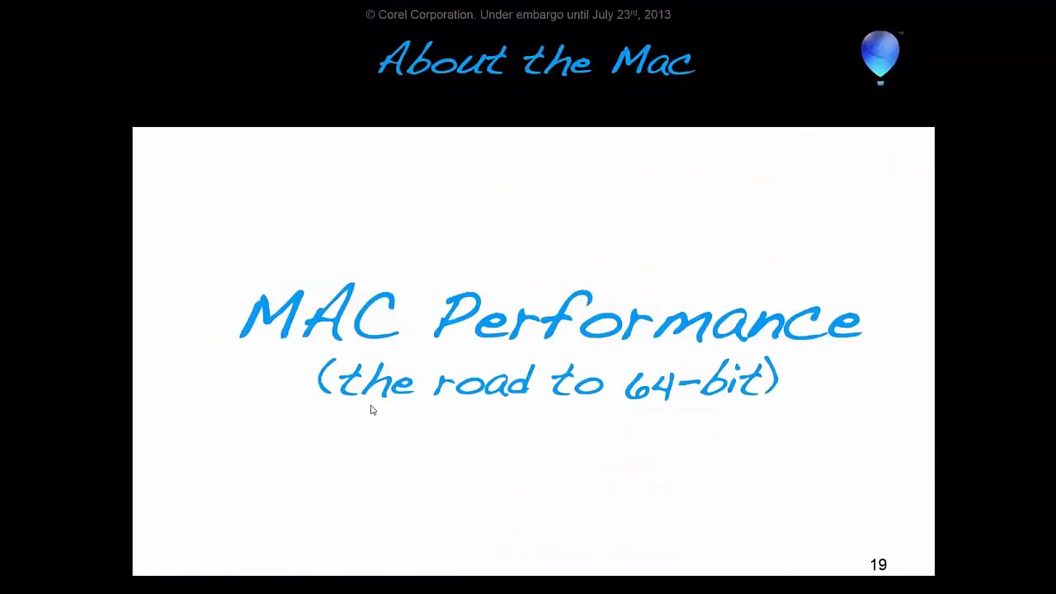